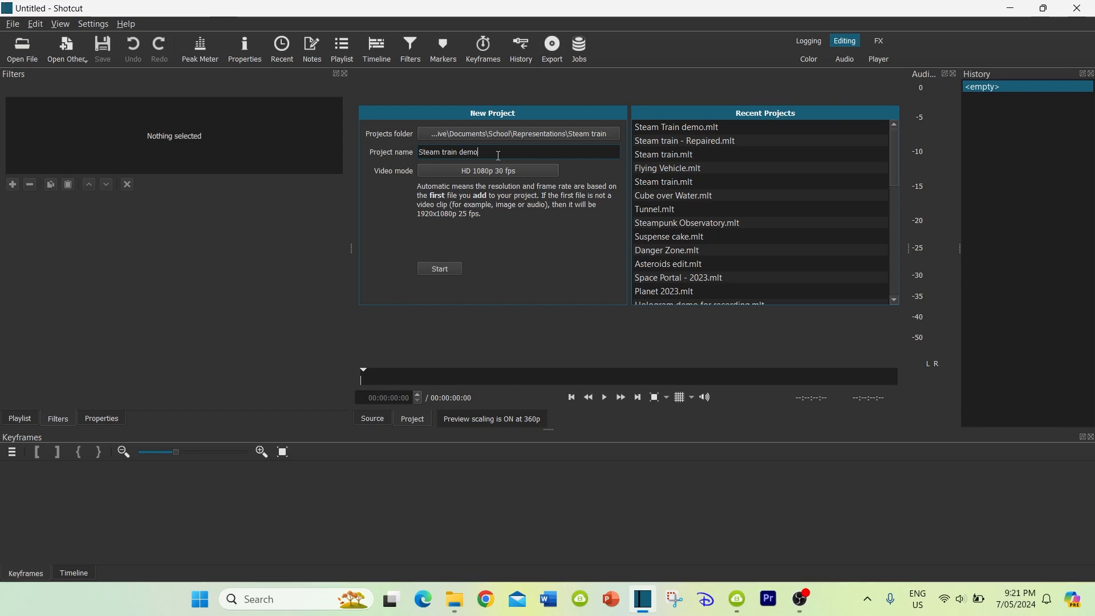
# Start the Steam train demo project and add the old piano music, silent-movie title card and steam train video files to its playlist
pyautogui.click(440, 269)
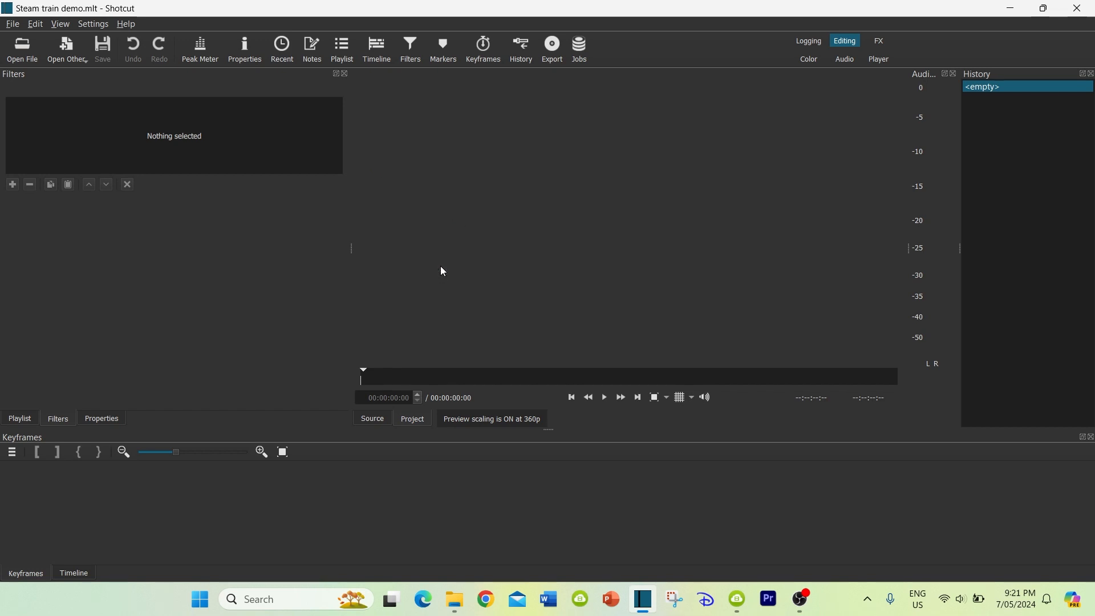
pyautogui.click(344, 50)
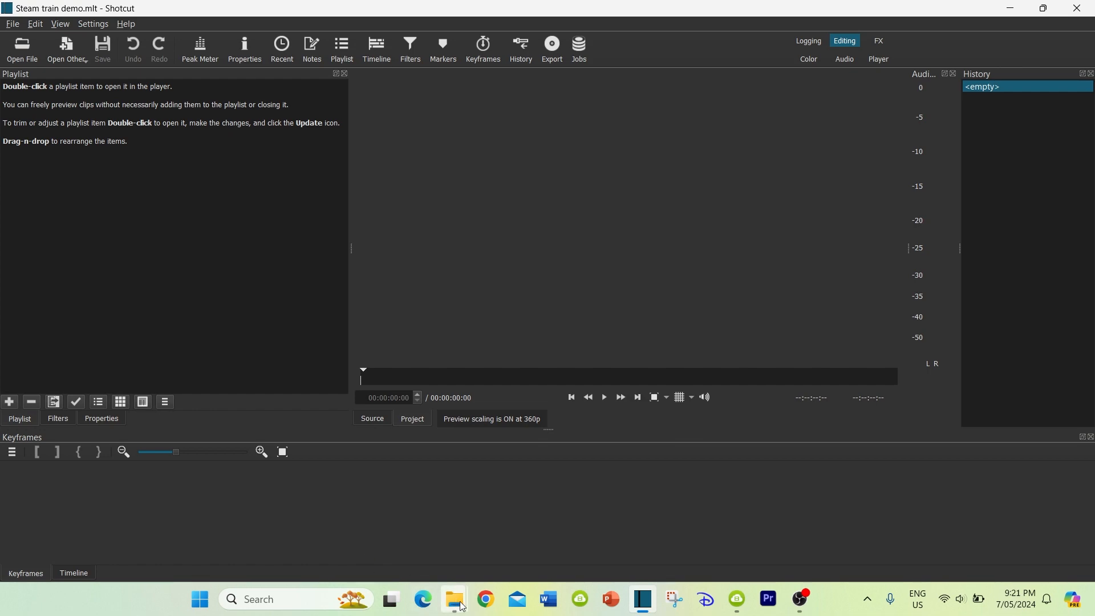
pyautogui.moveTo(455, 599)
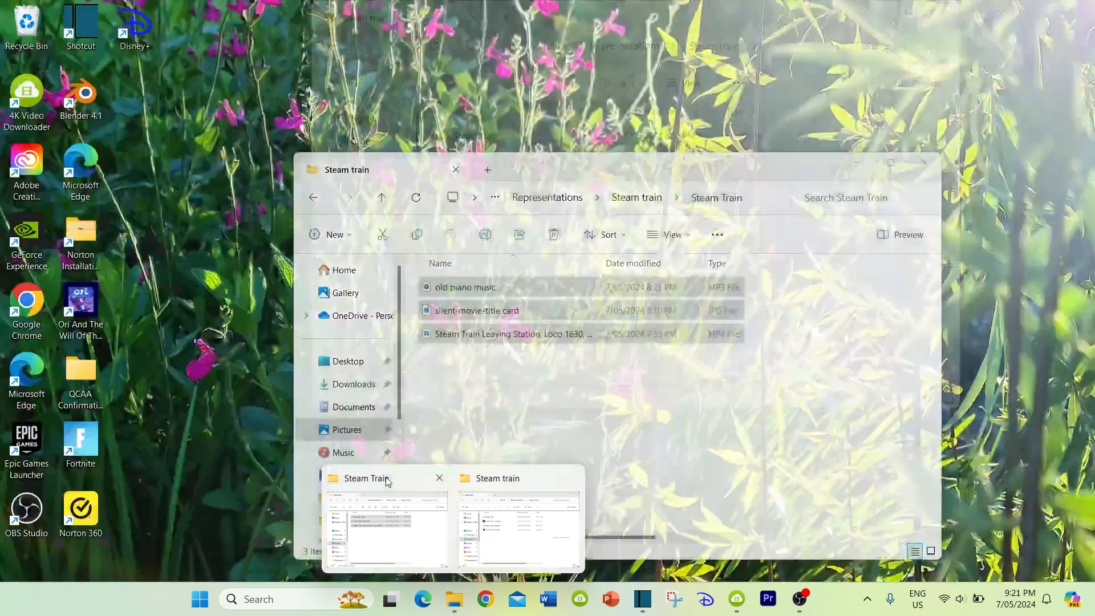
pyautogui.click(512, 477)
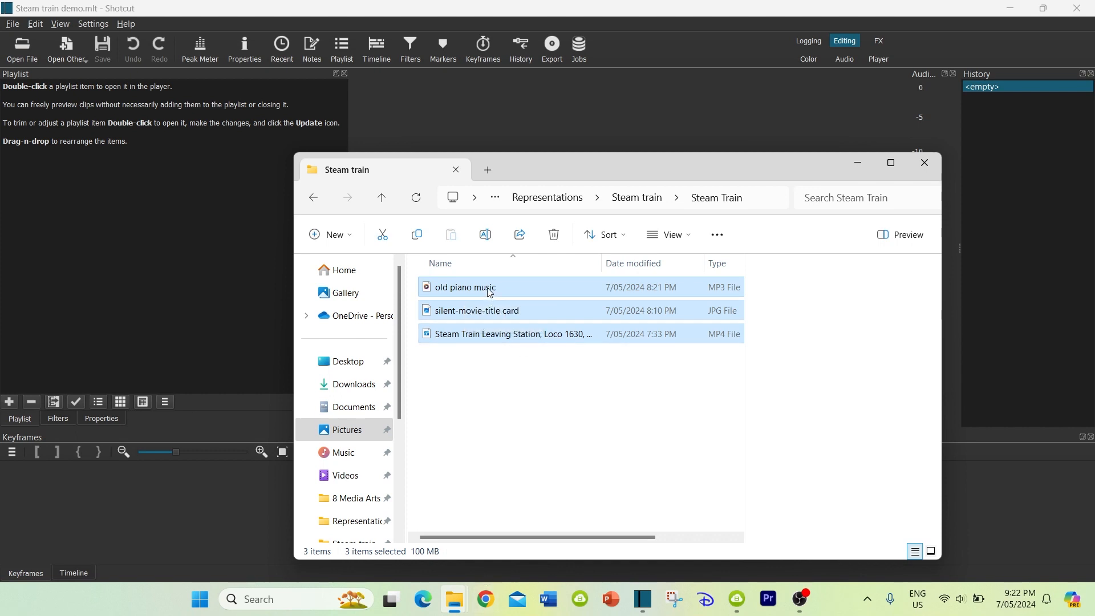
pyautogui.moveTo(489, 292); pyautogui.dragTo(135, 232)
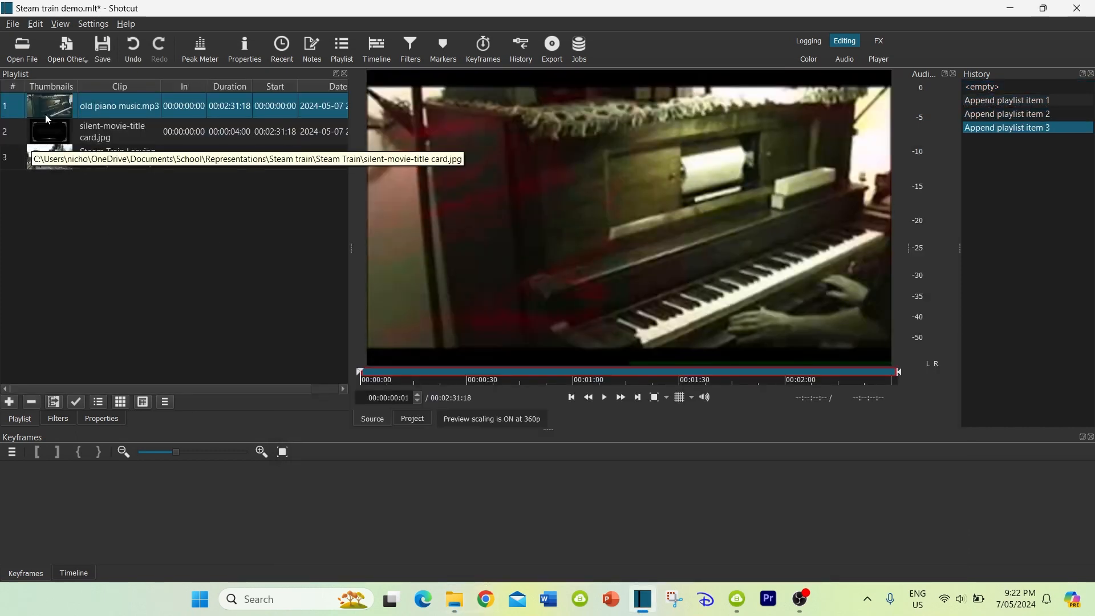
# Place the Steam Train Leaving Station video from the playlist at the start of a new video track in the timeline
pyautogui.click(48, 162)
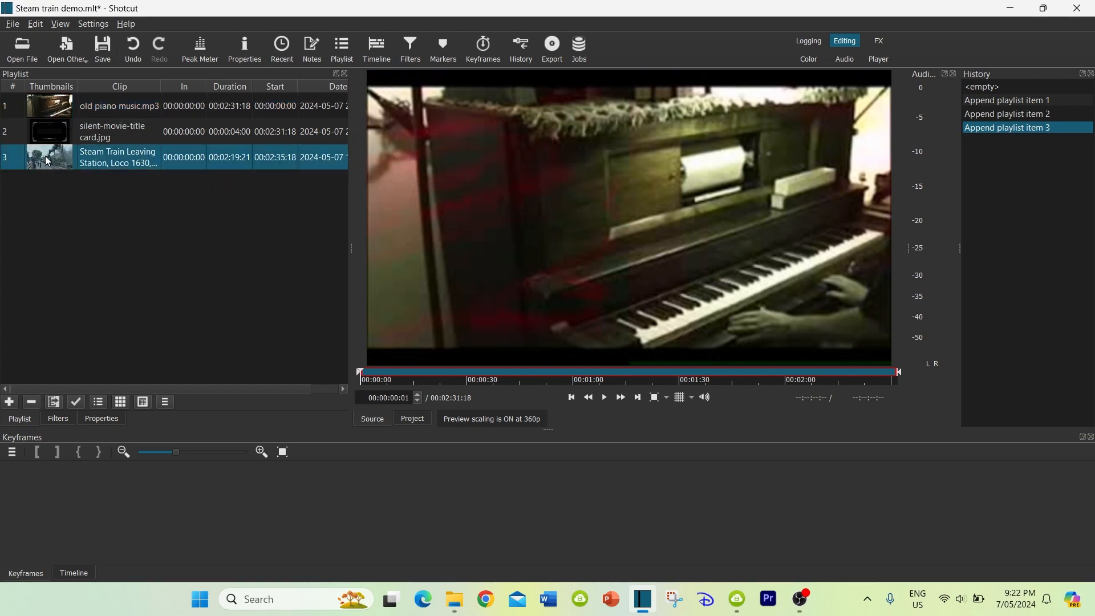
pyautogui.moveTo(48, 161); pyautogui.dragTo(140, 526)
pyautogui.click(74, 573)
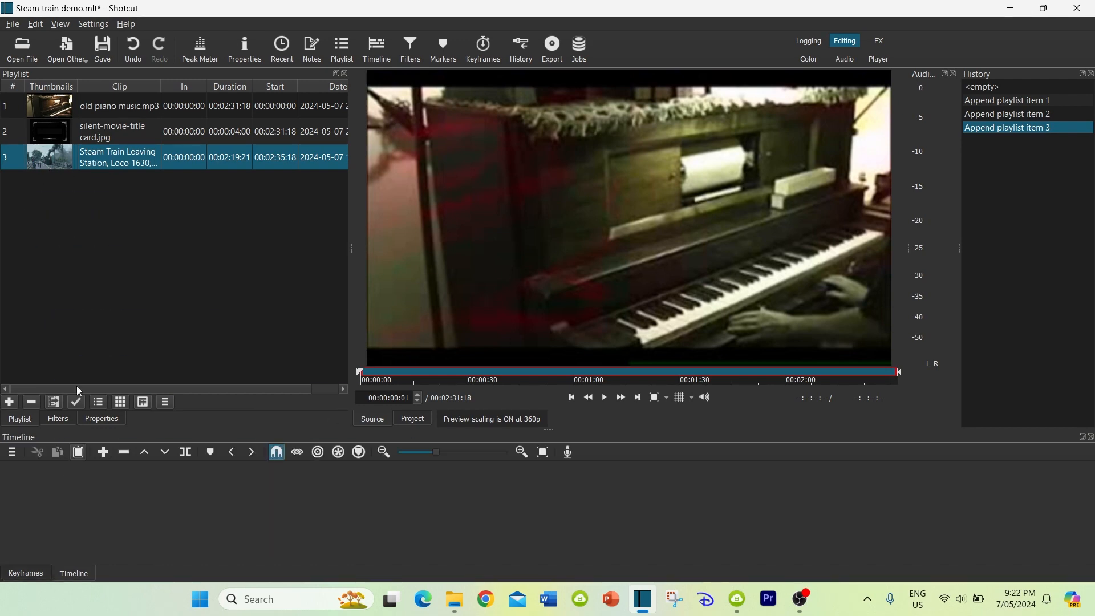
pyautogui.moveTo(64, 167); pyautogui.dragTo(140, 508)
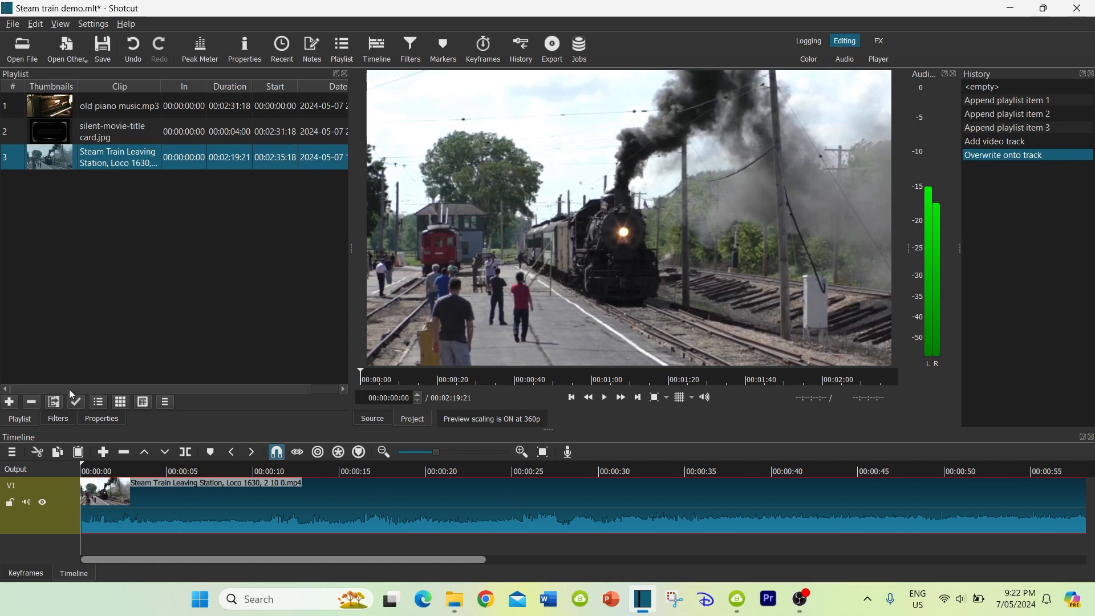
# Add the Size, Position & Rotate video filter to the steam train clip
pyautogui.click(60, 419)
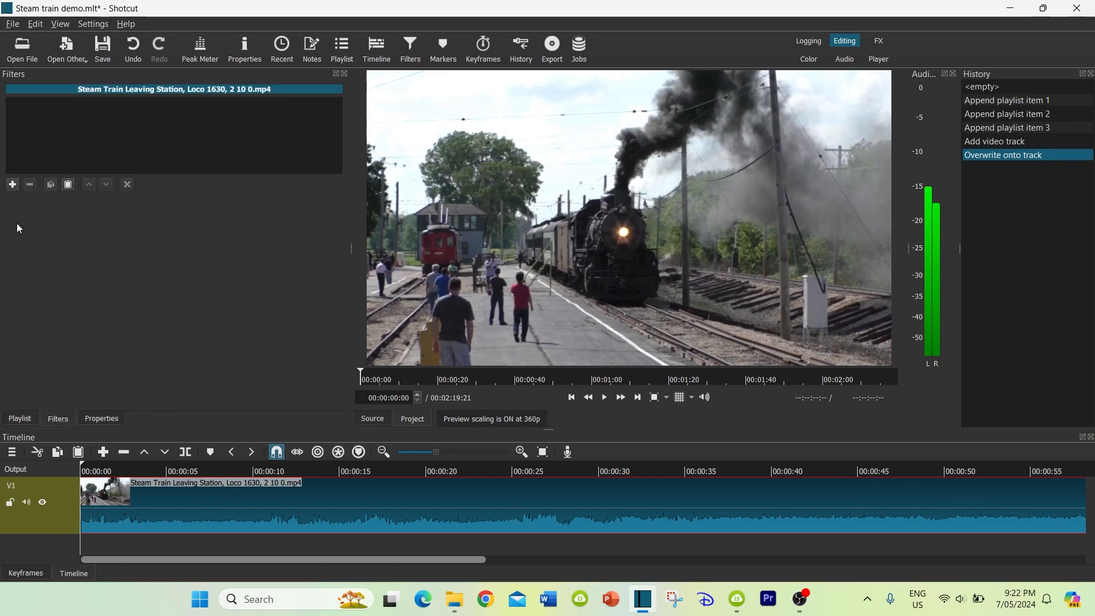
pyautogui.click(14, 184)
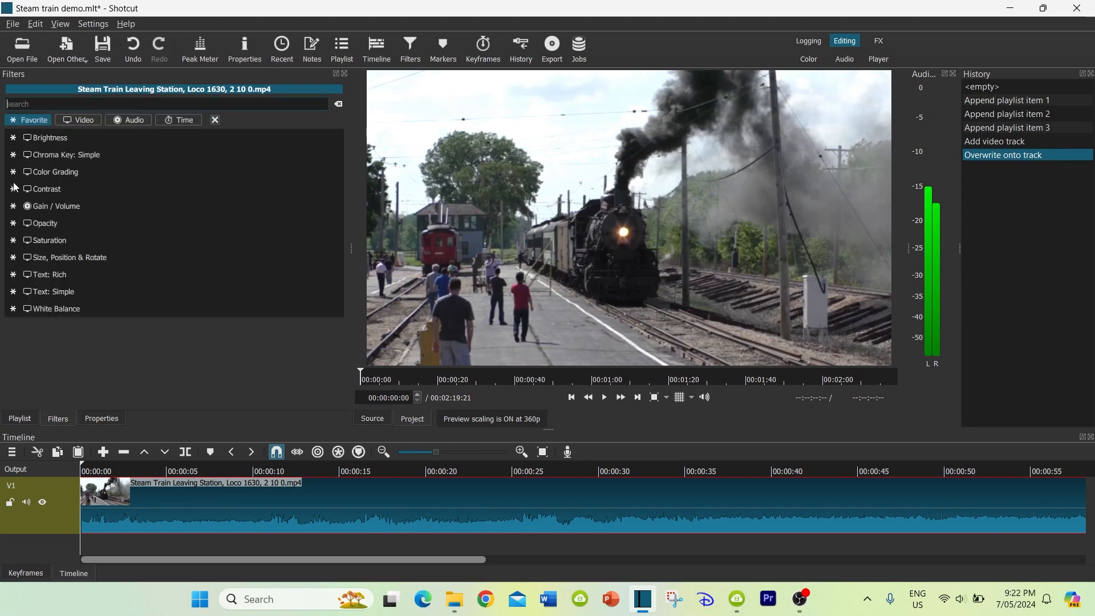
pyautogui.click(84, 121)
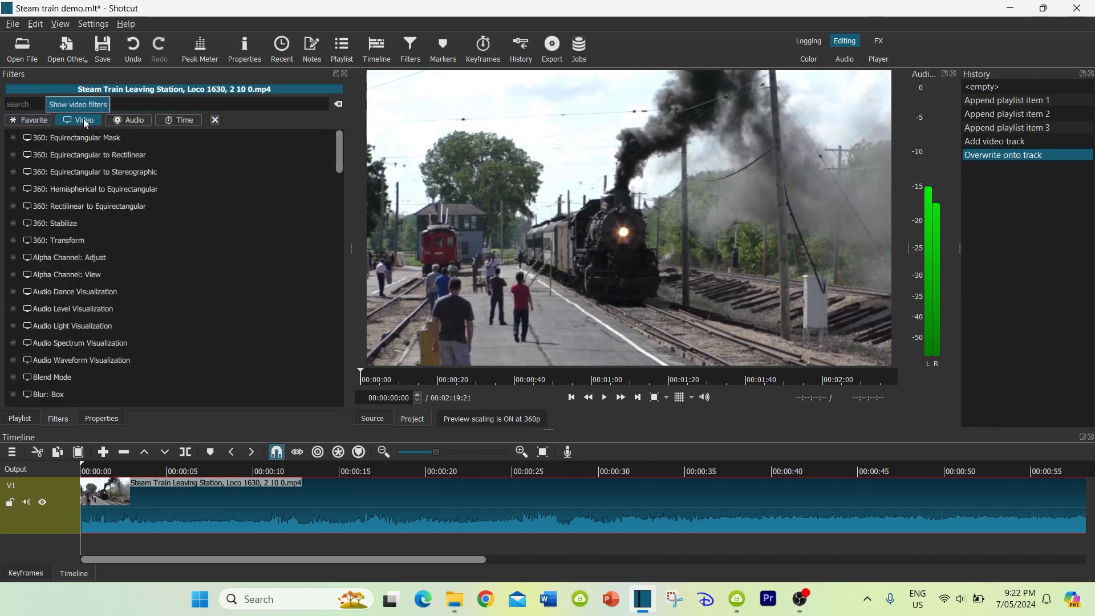
pyautogui.click(89, 102)
pyautogui.write('s')
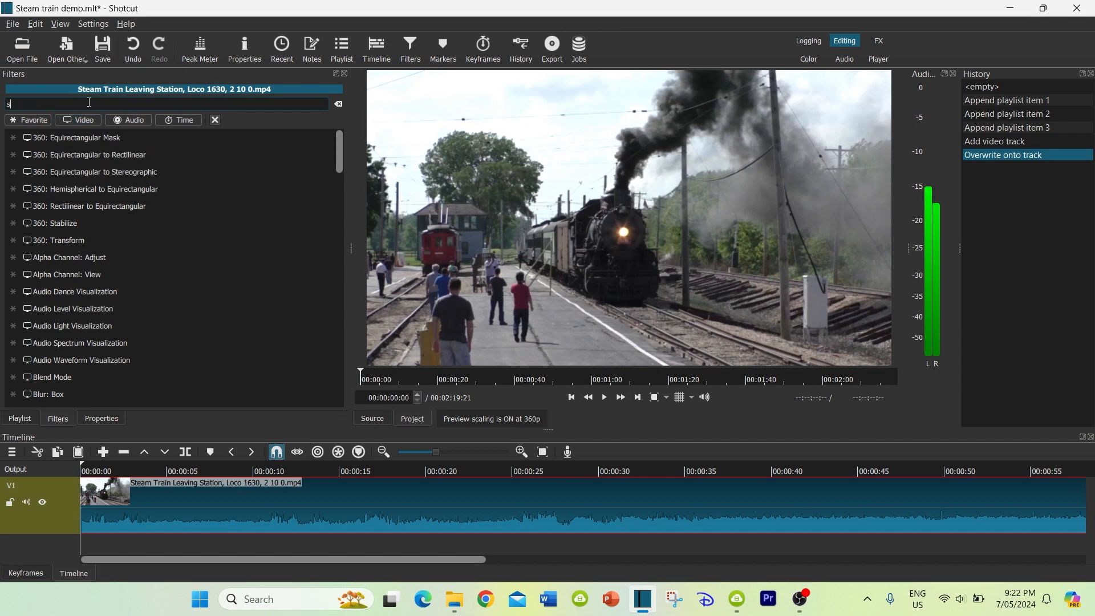
pyautogui.write('iz')
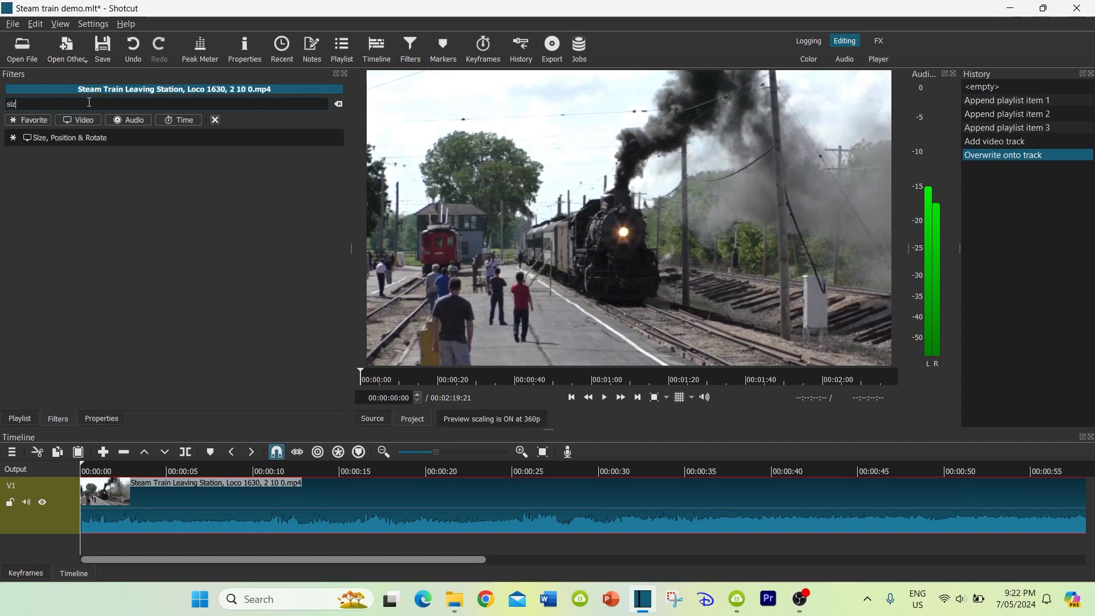
pyautogui.click(44, 141)
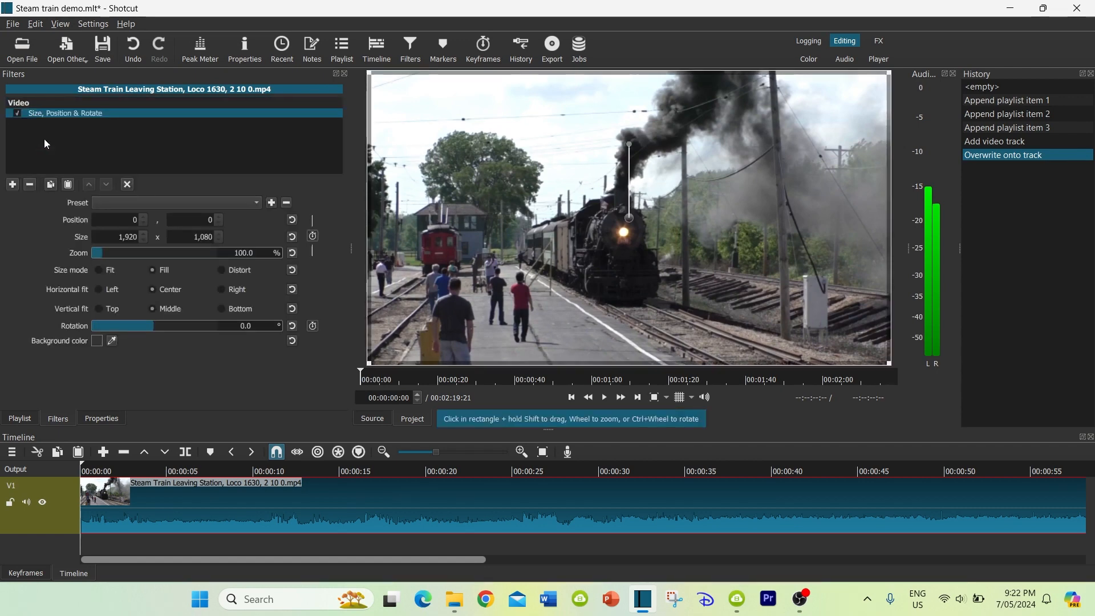
# Zoom the train clip to about 174.2% and shift it to position about -1,040, -415 to frame the locomotive
pyautogui.moveTo(101, 255); pyautogui.dragTo(124, 255)
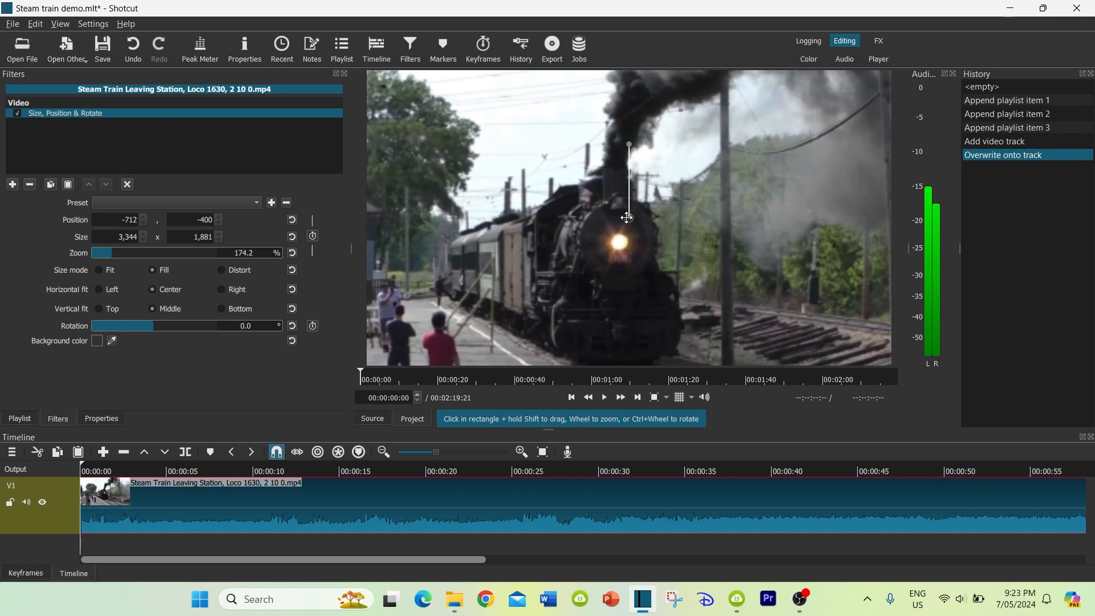
pyautogui.moveTo(606, 216); pyautogui.dragTo(532, 213)
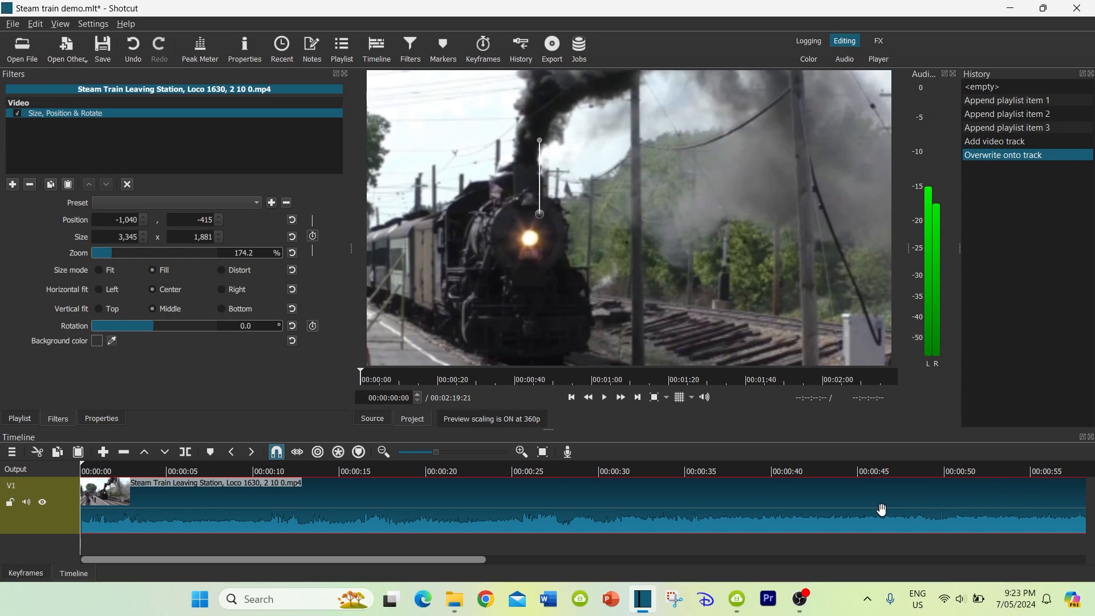
# Enlarge the timeline area and enable keyframes for the filter's size and position at the start of the clip
pyautogui.scroll(-5, 880, 508)
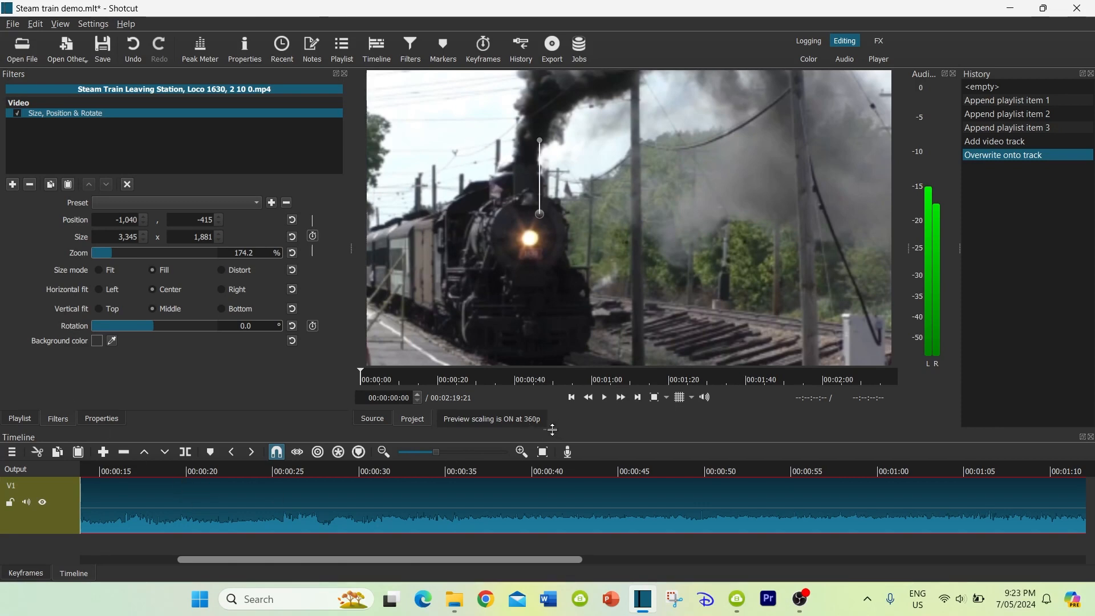
pyautogui.moveTo(549, 430); pyautogui.dragTo(550, 402)
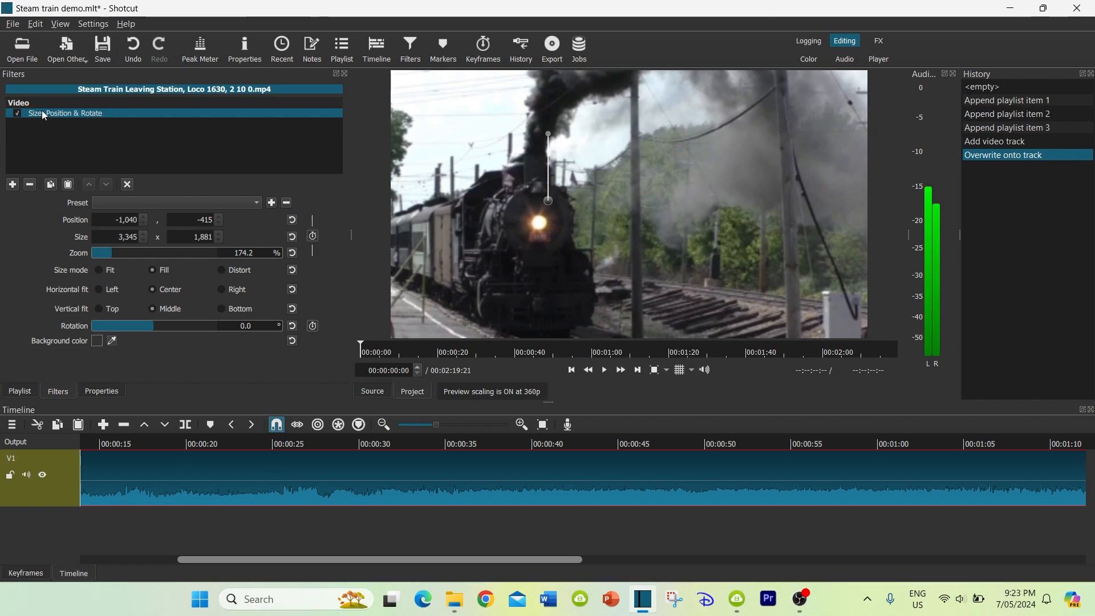
pyautogui.click(313, 236)
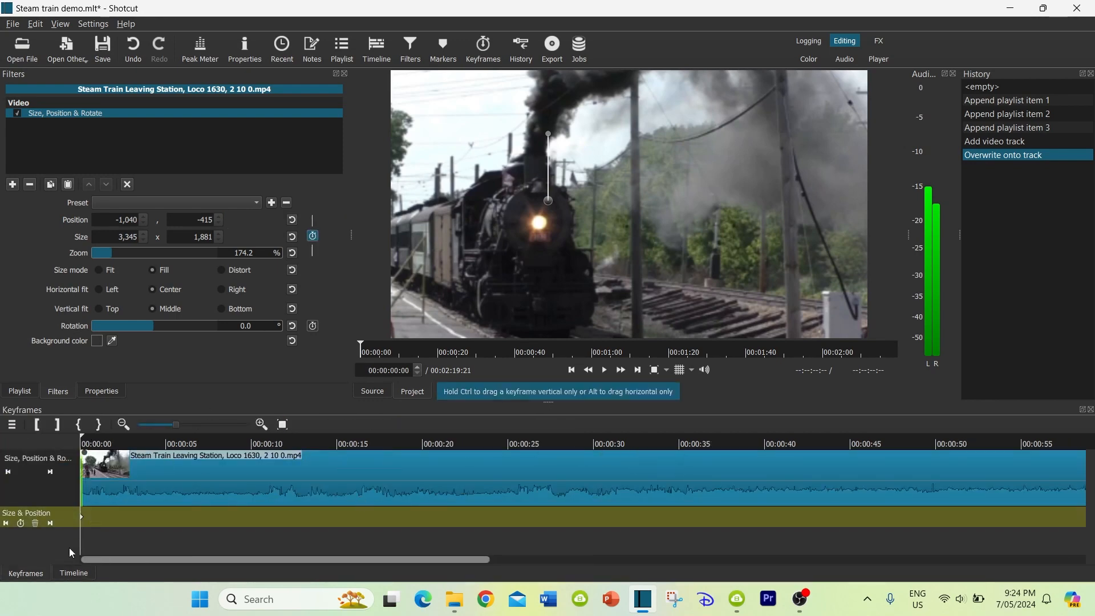
pyautogui.click(69, 575)
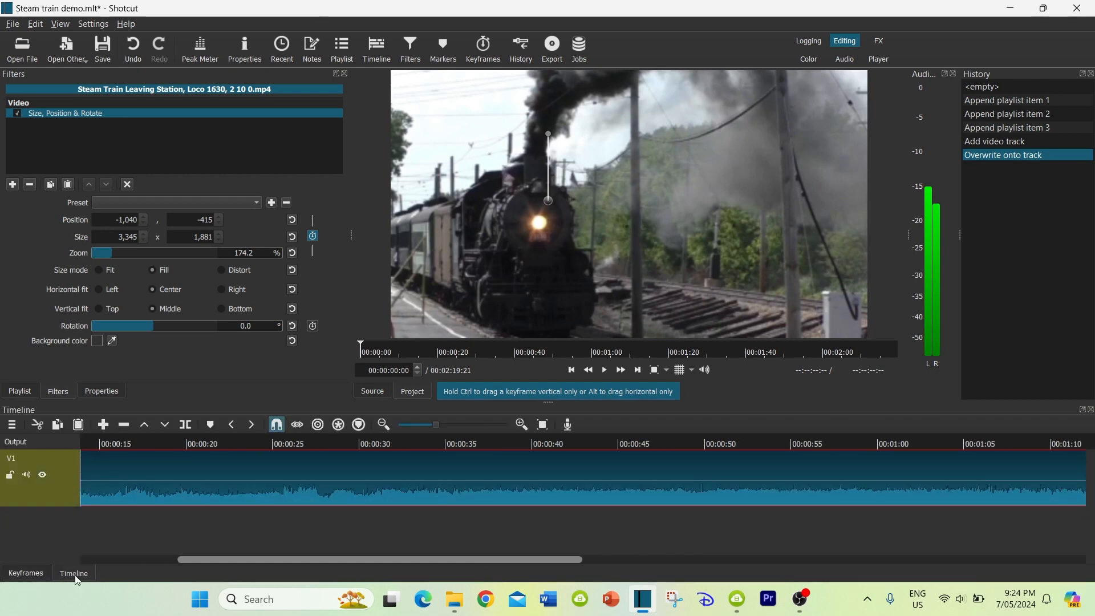
pyautogui.click(29, 574)
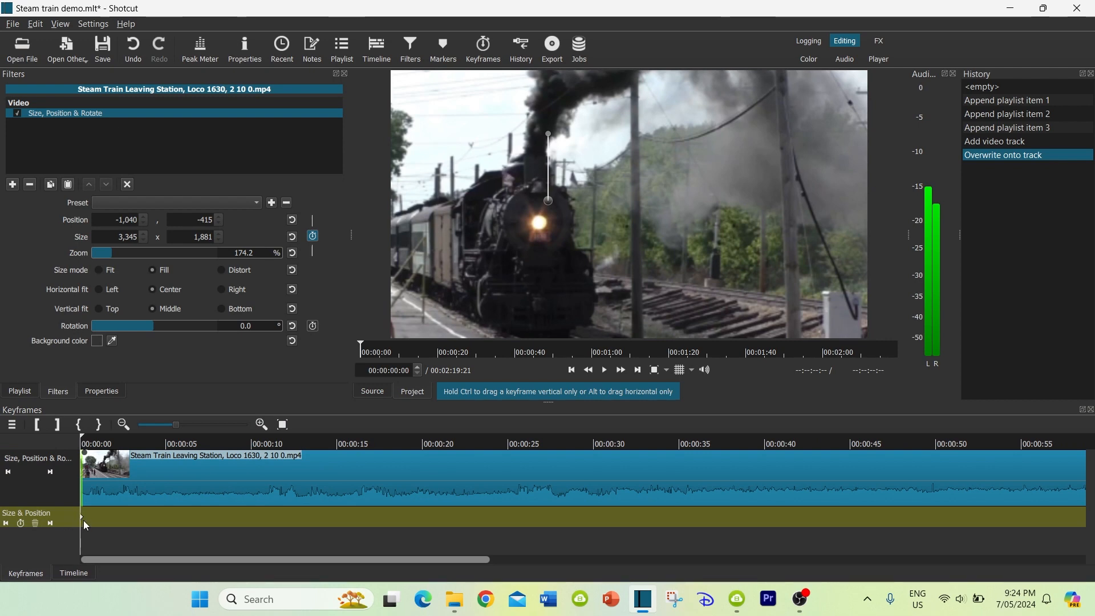
pyautogui.moveTo(82, 522)
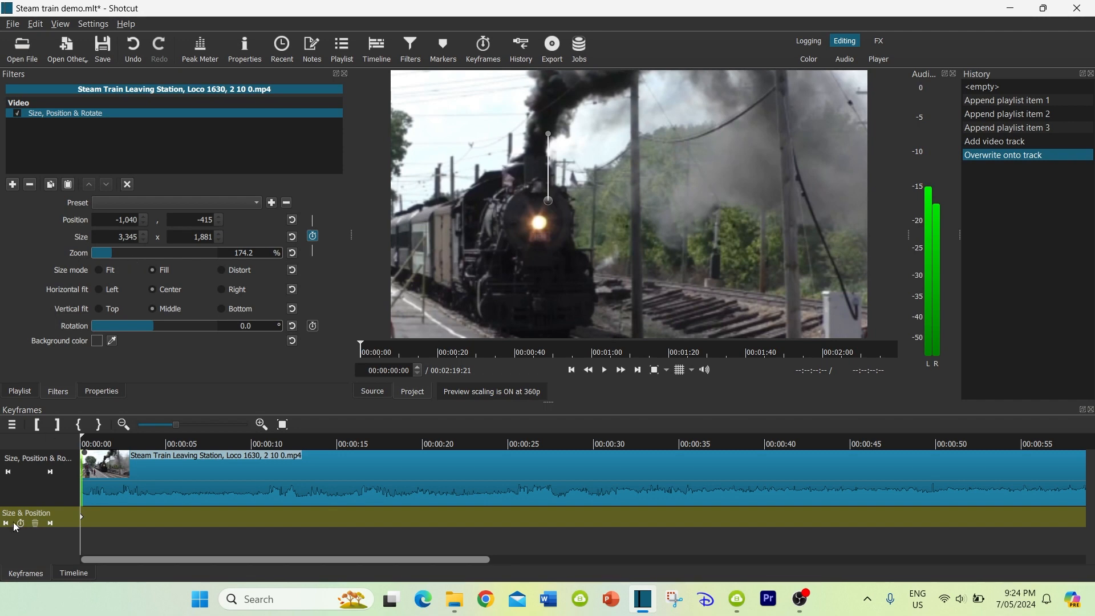
# Add position keyframes at about 00:00:05:02, 00:00:09:22 and 00:00:15:05, moving the picture at each to keep the locomotive in frame
pyautogui.click(167, 446)
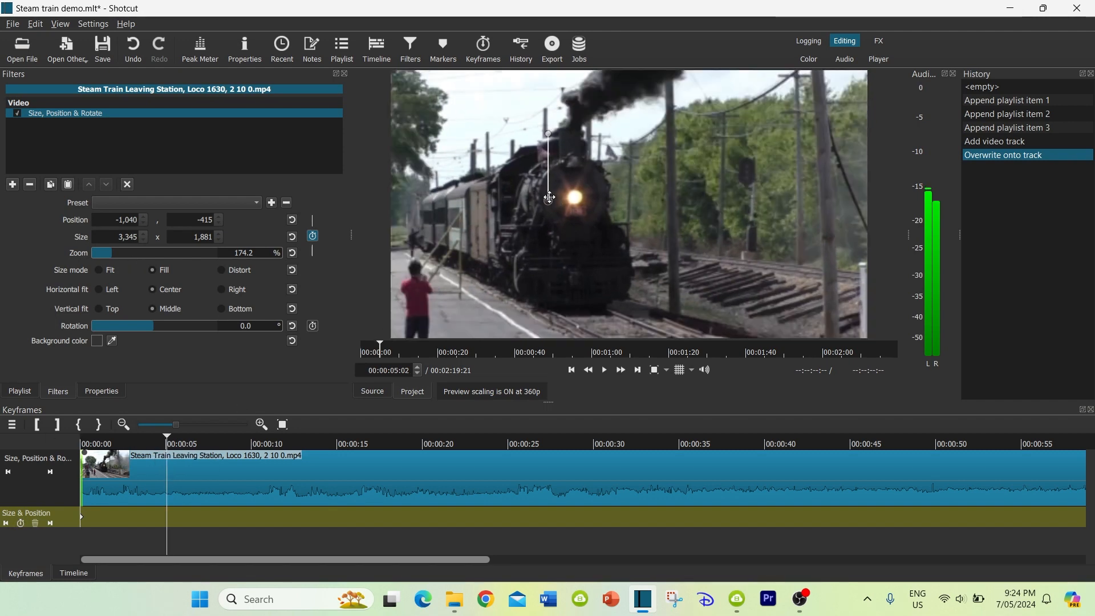
pyautogui.moveTo(549, 197); pyautogui.dragTo(475, 230)
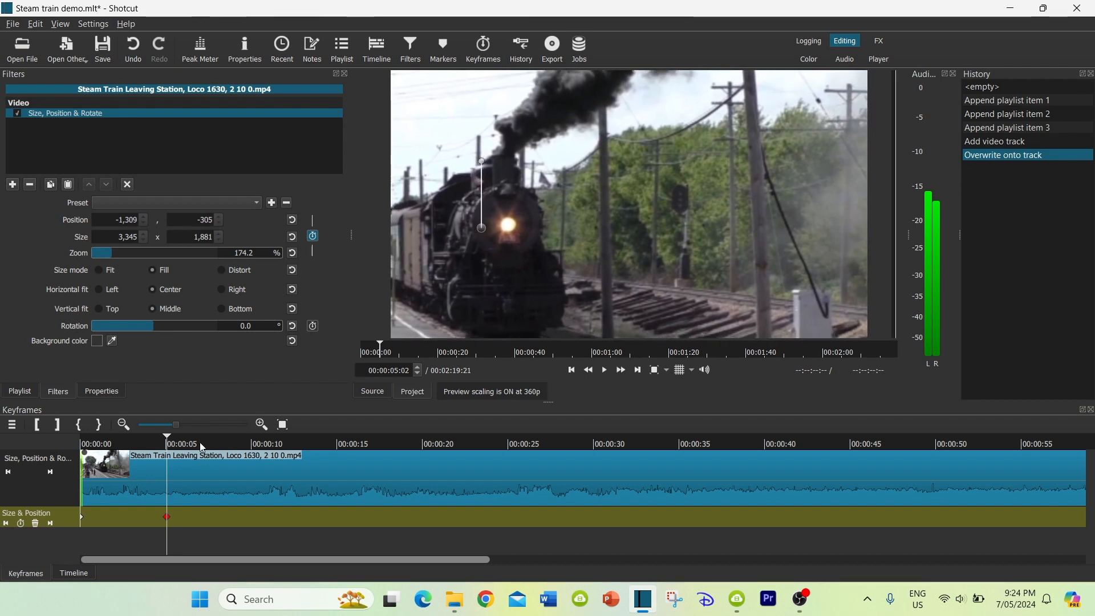
pyautogui.moveTo(169, 442); pyautogui.dragTo(246, 443)
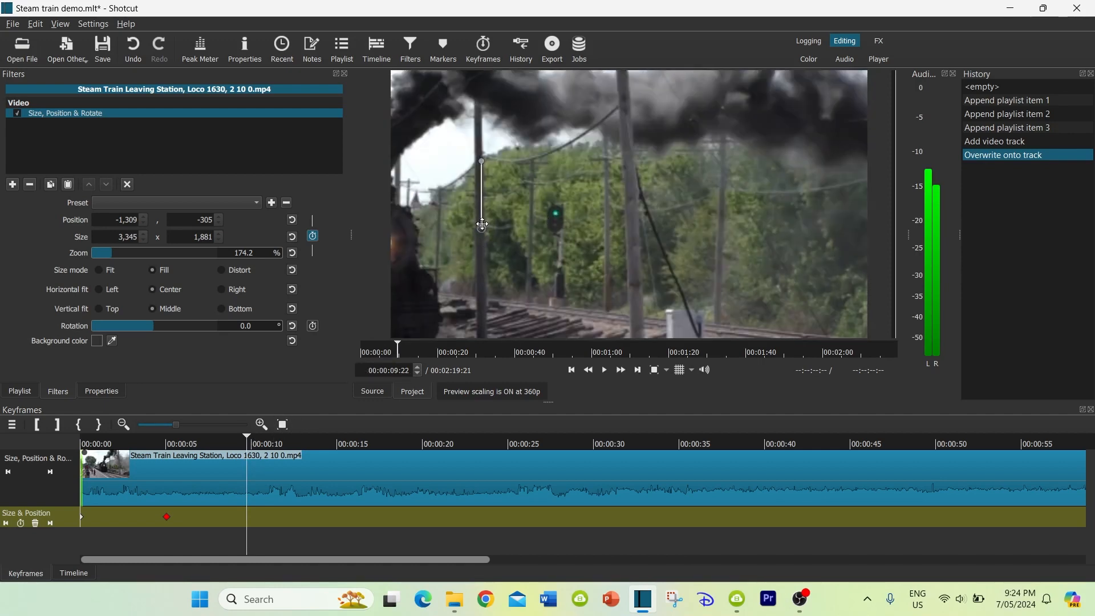
pyautogui.moveTo(482, 225); pyautogui.dragTo(635, 187)
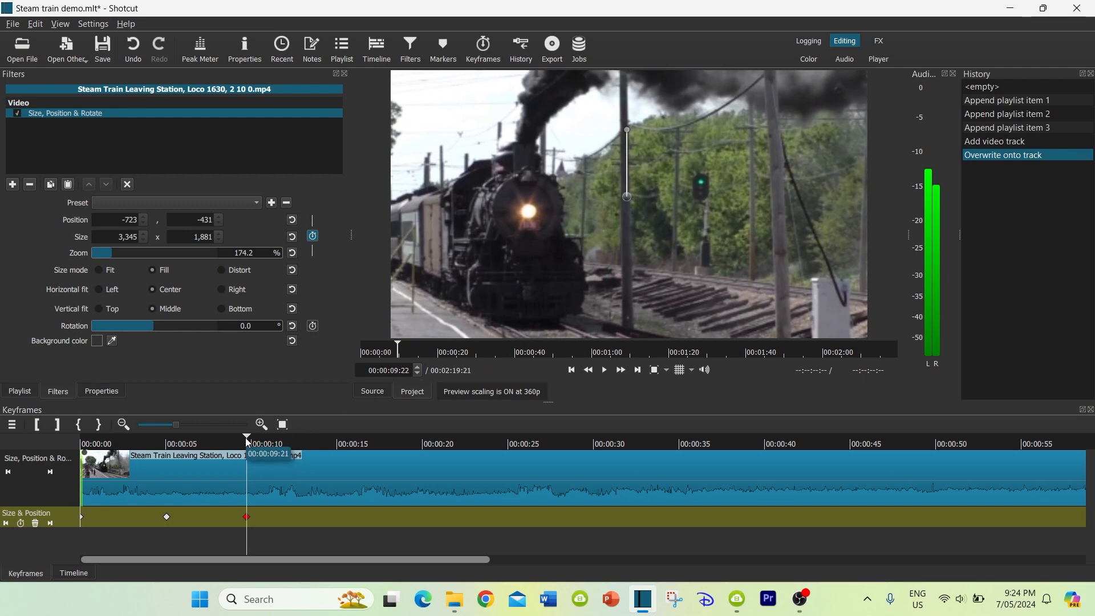
pyautogui.moveTo(246, 438); pyautogui.dragTo(340, 446)
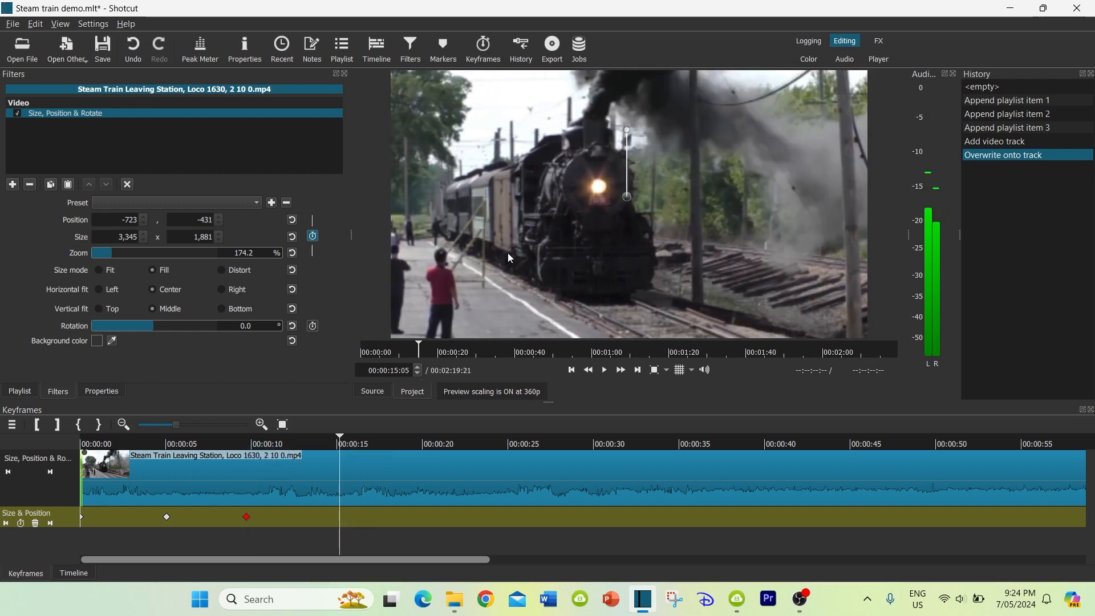
pyautogui.moveTo(621, 203); pyautogui.dragTo(545, 228)
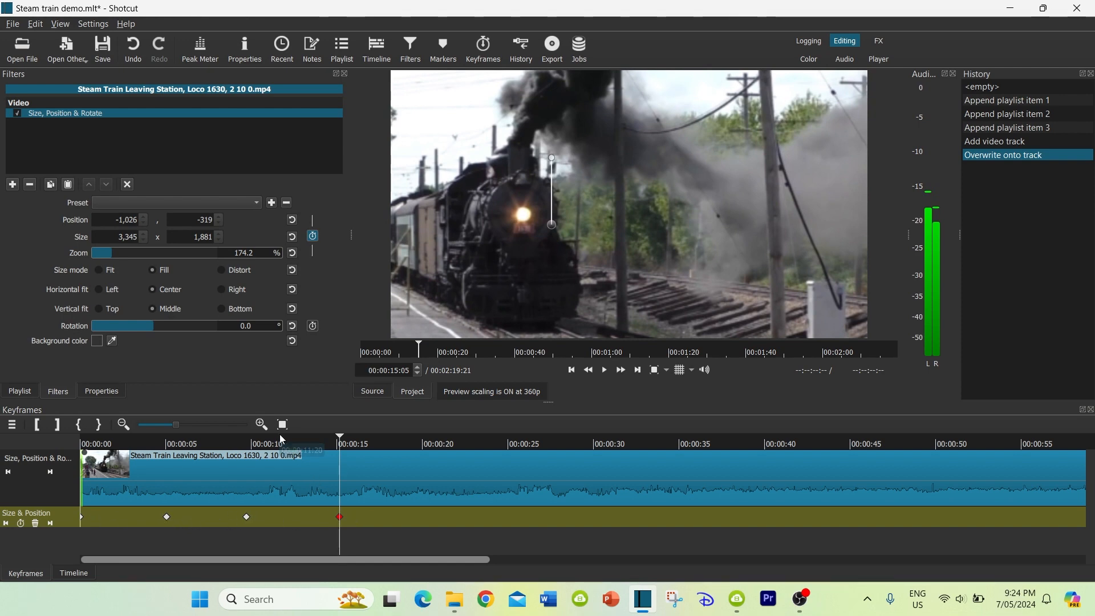
# Preview the motion after the five-second keyframe and add a position keyframe at 00:00:07:15 that shifts the locomotive back toward the centre
pyautogui.click(183, 446)
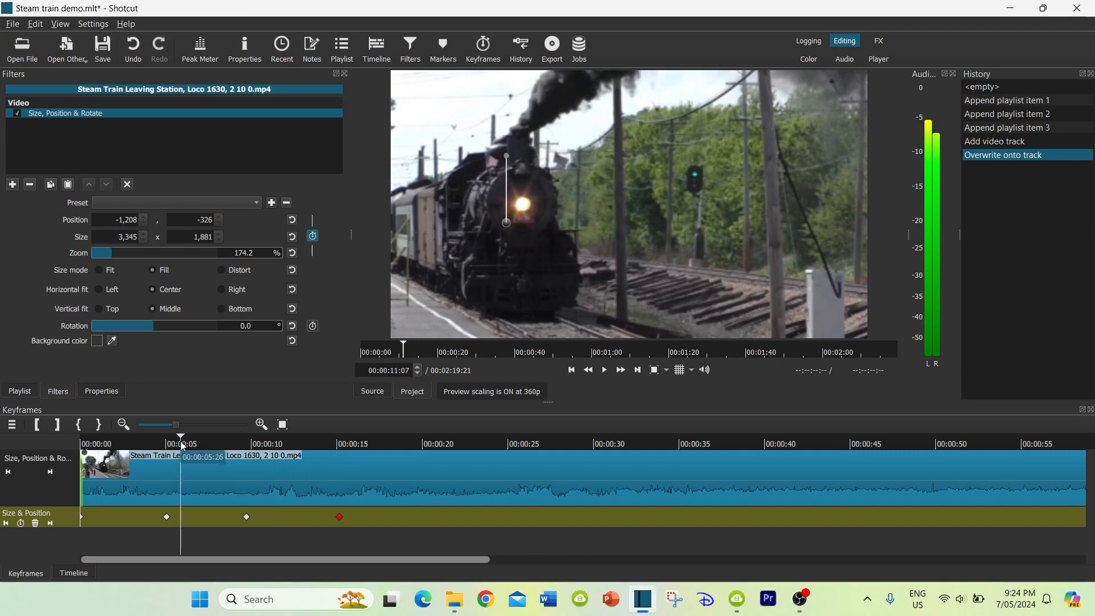
pyautogui.press('space')
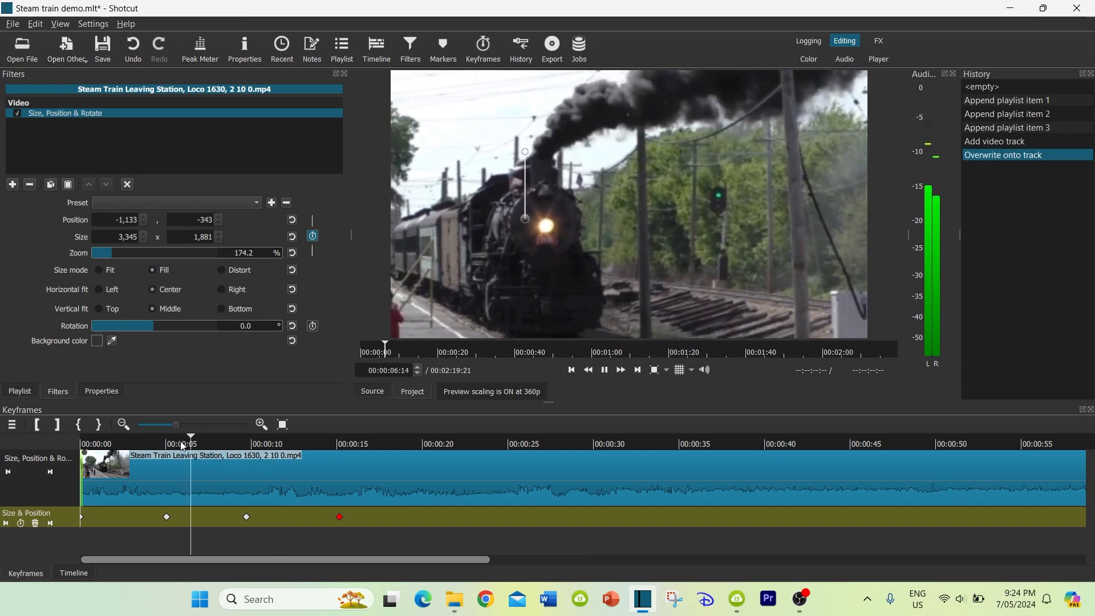
pyautogui.press('space')
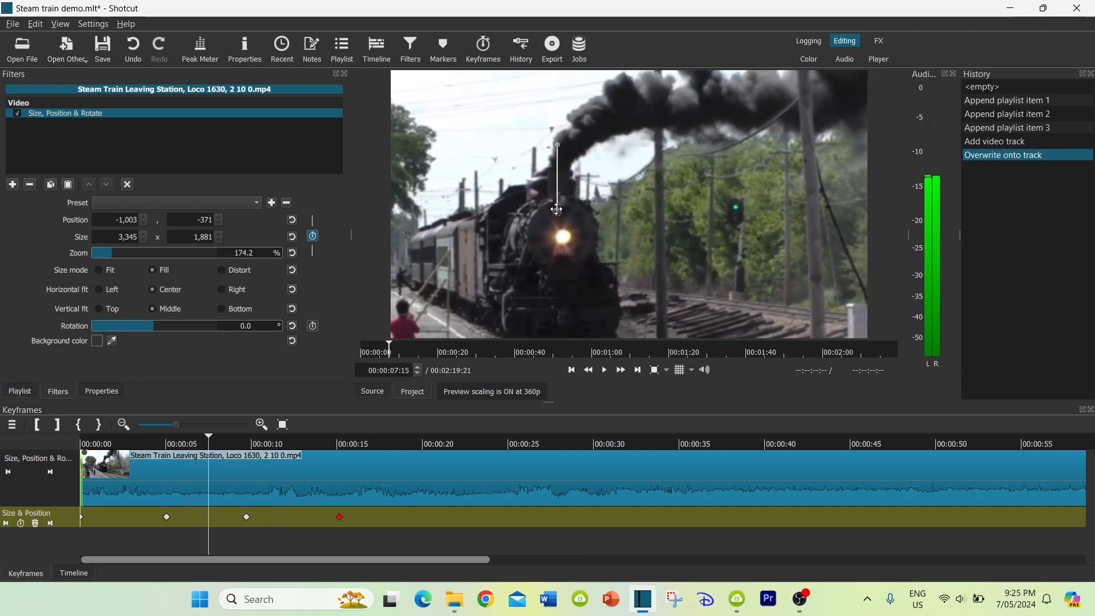
pyautogui.moveTo(552, 218); pyautogui.dragTo(519, 225)
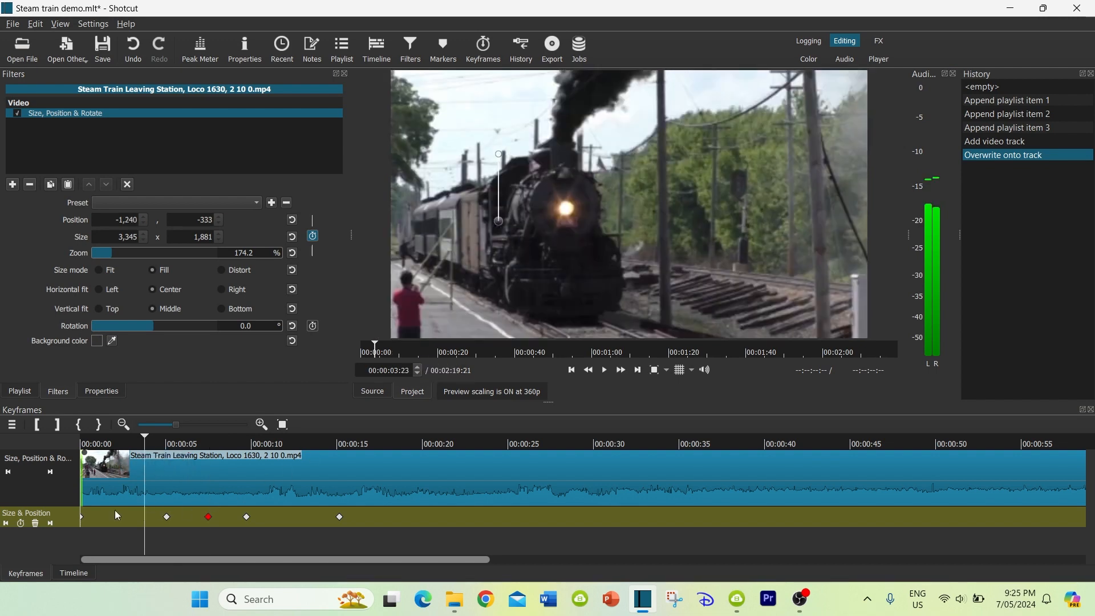
# Preview the motion from about three seconds and add a keyframe at 00:00:04:01 with position about -1,375, -300 to recentre the locomotive
pyautogui.click(143, 444)
pyautogui.moveTo(143, 444); pyautogui.dragTo(130, 444)
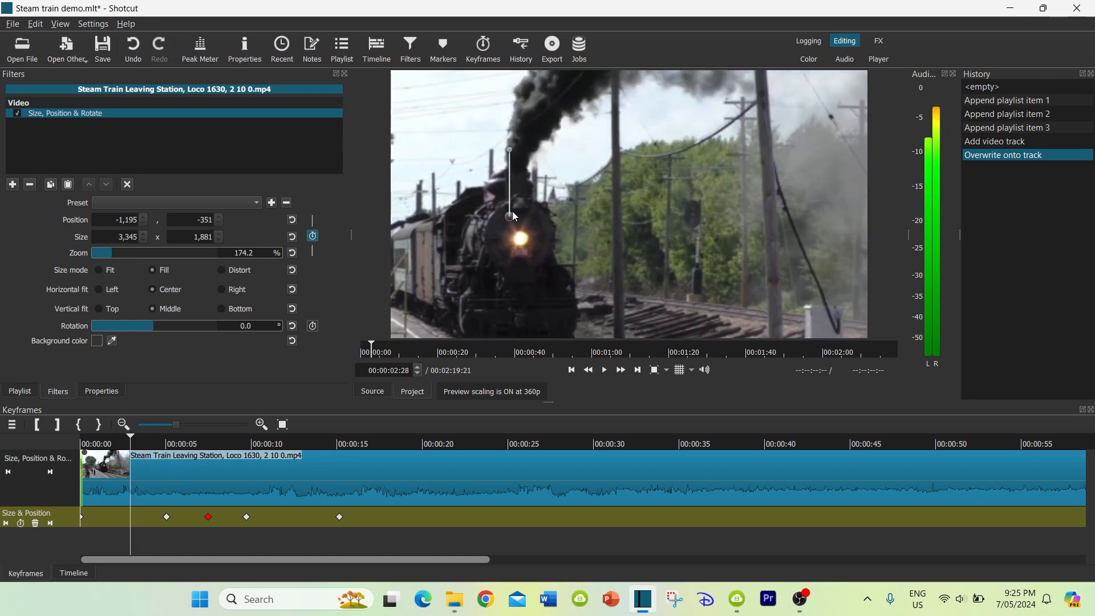
pyautogui.press('space')
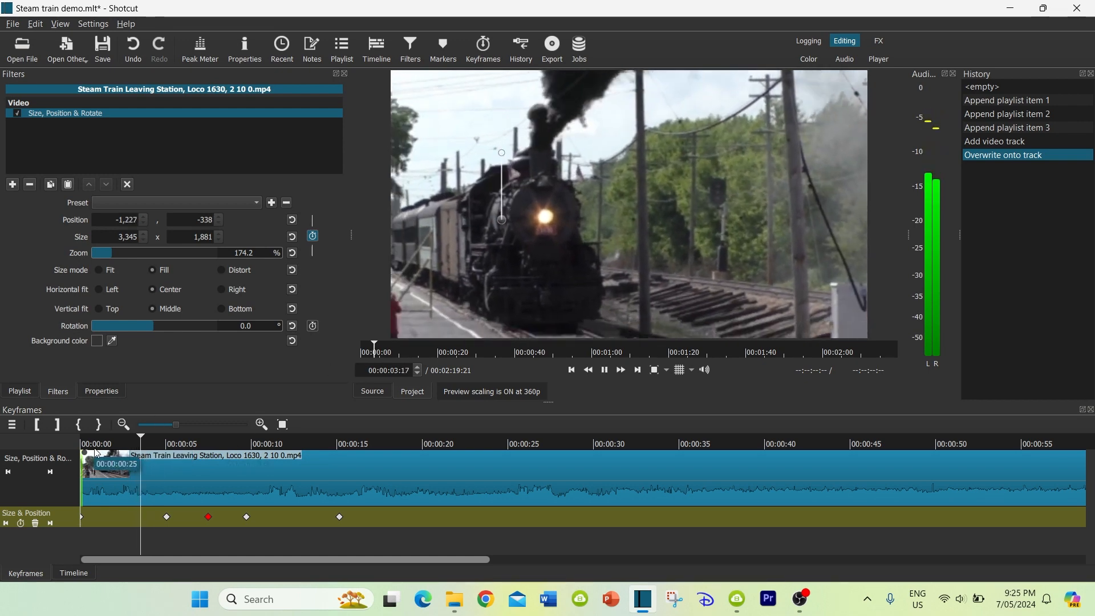
pyautogui.press('space')
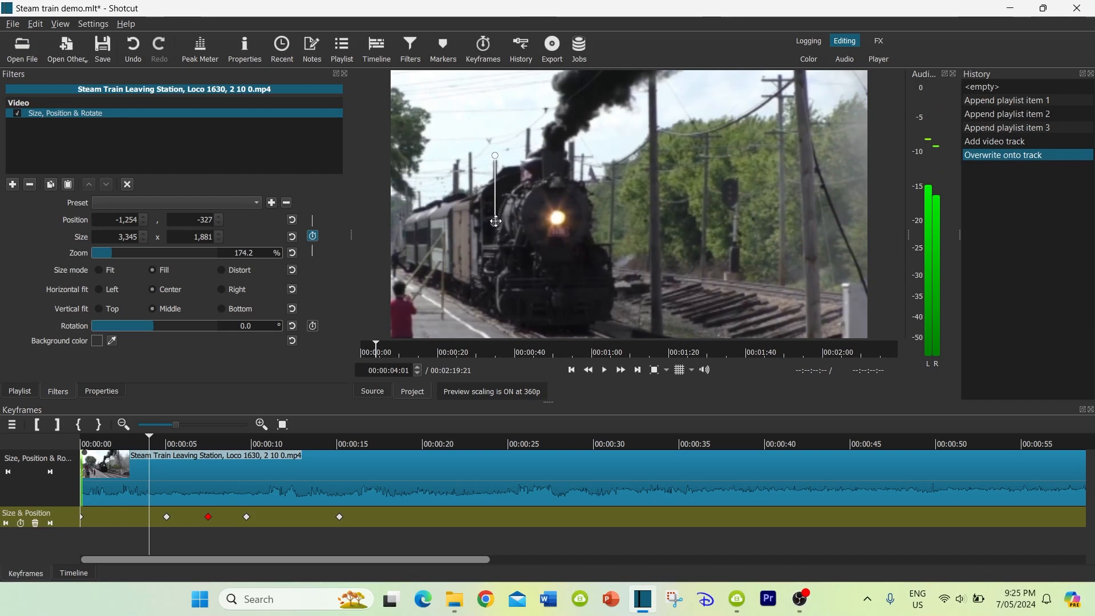
pyautogui.moveTo(488, 224); pyautogui.dragTo(460, 231)
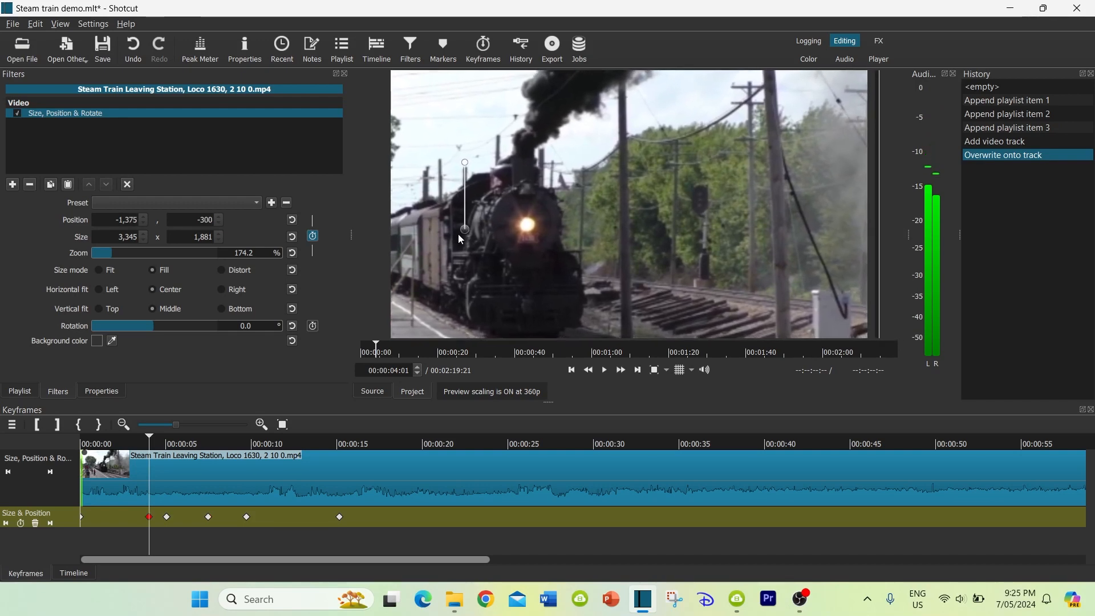
# Preview the motion from four to about sixteen seconds and add a position keyframe at 00:00:20:01 that recentres the locomotive
pyautogui.press('space')
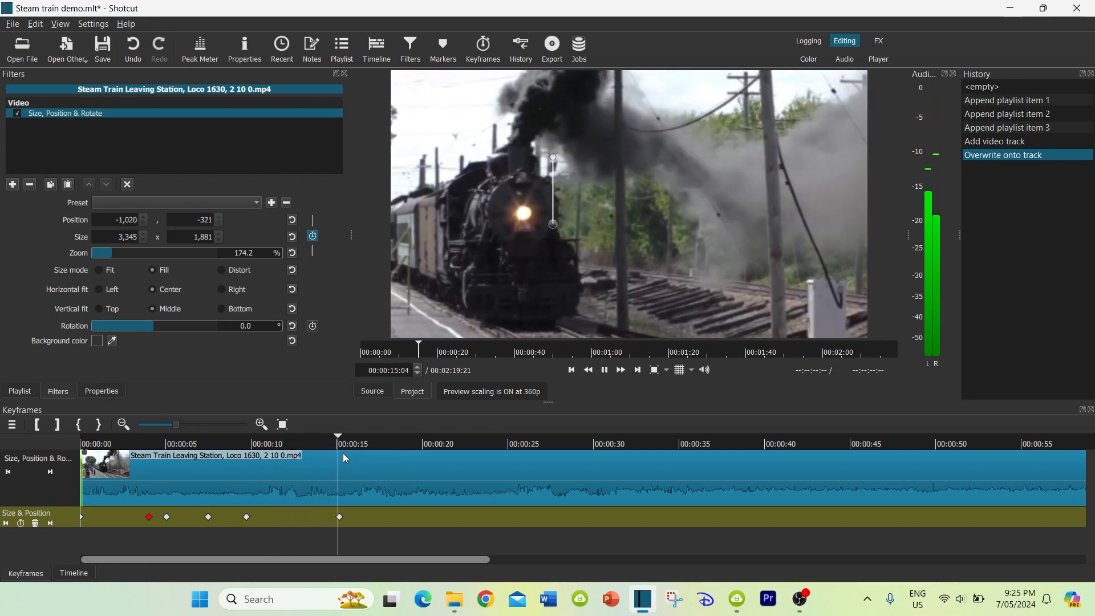
pyautogui.press('space')
pyautogui.click(423, 444)
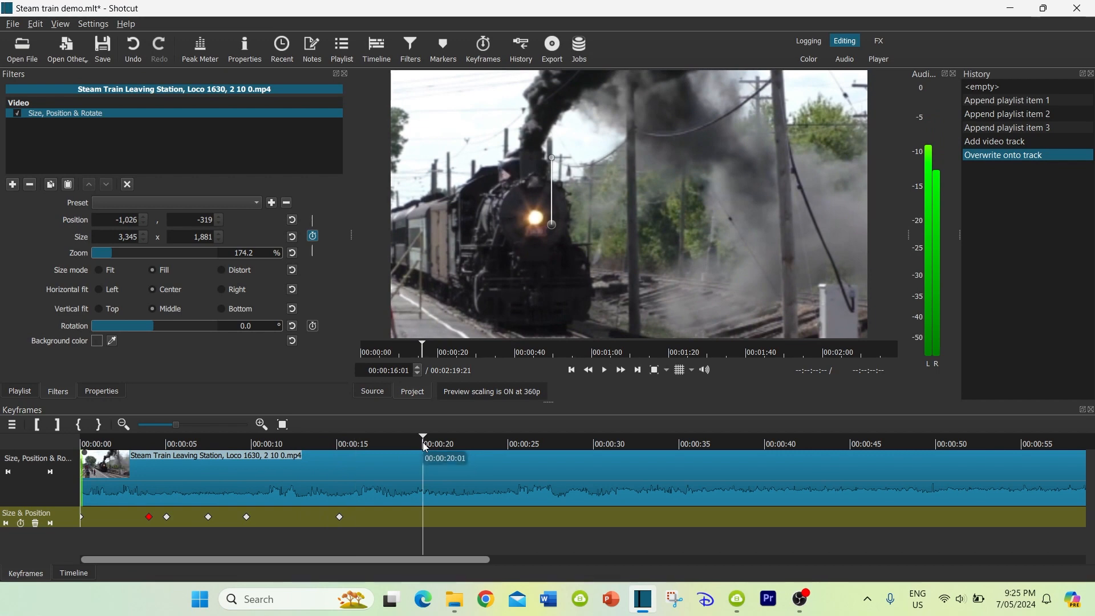
pyautogui.moveTo(552, 224); pyautogui.dragTo(489, 235)
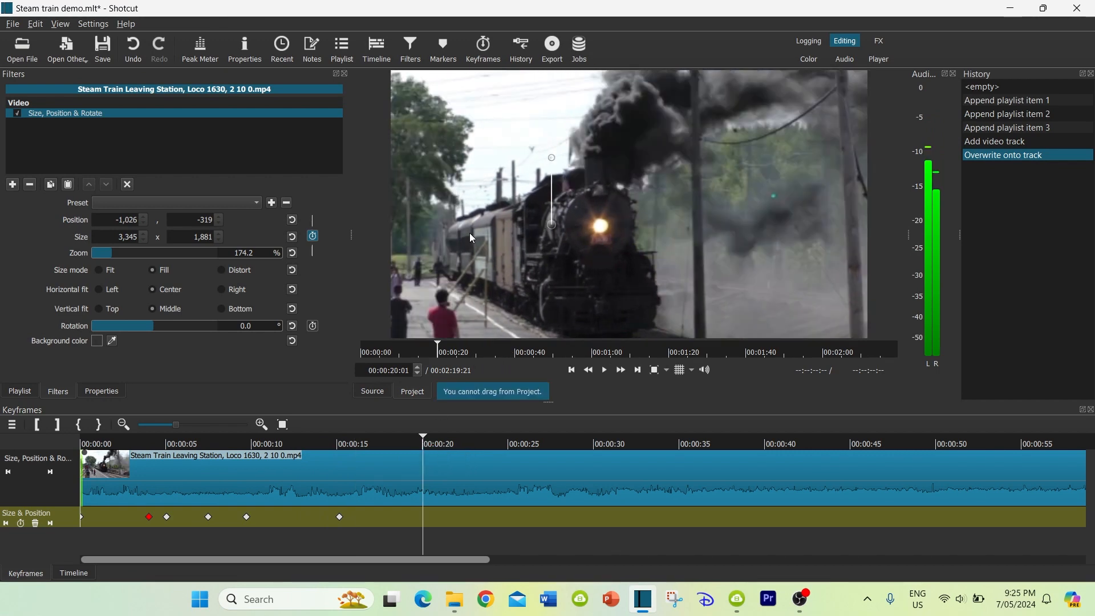
pyautogui.moveTo(550, 222); pyautogui.dragTo(536, 255)
# Add position keyframes about every five seconds up to 00:01:00:05, keeping the locomotive in frame at each, and save the project
pyautogui.click(602, 444)
pyautogui.click(682, 444)
pyautogui.click(761, 444)
pyautogui.click(848, 444)
pyautogui.click(931, 444)
pyautogui.click(1019, 443)
pyautogui.scroll(-5, 1026, 512)
pyautogui.click(938, 444)
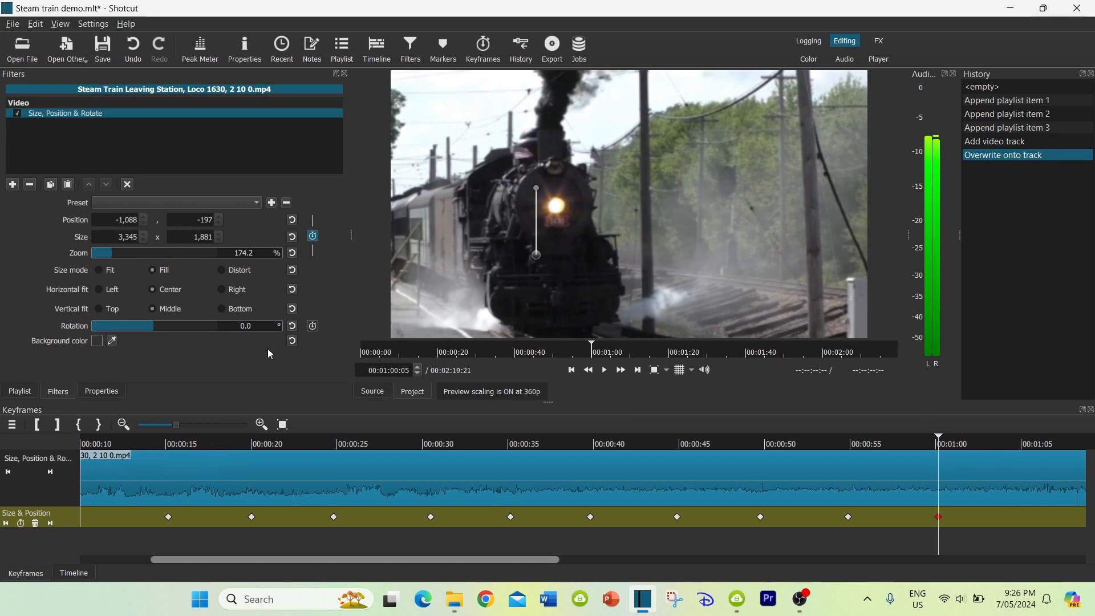
pyautogui.hotkey('ctrl', 's')
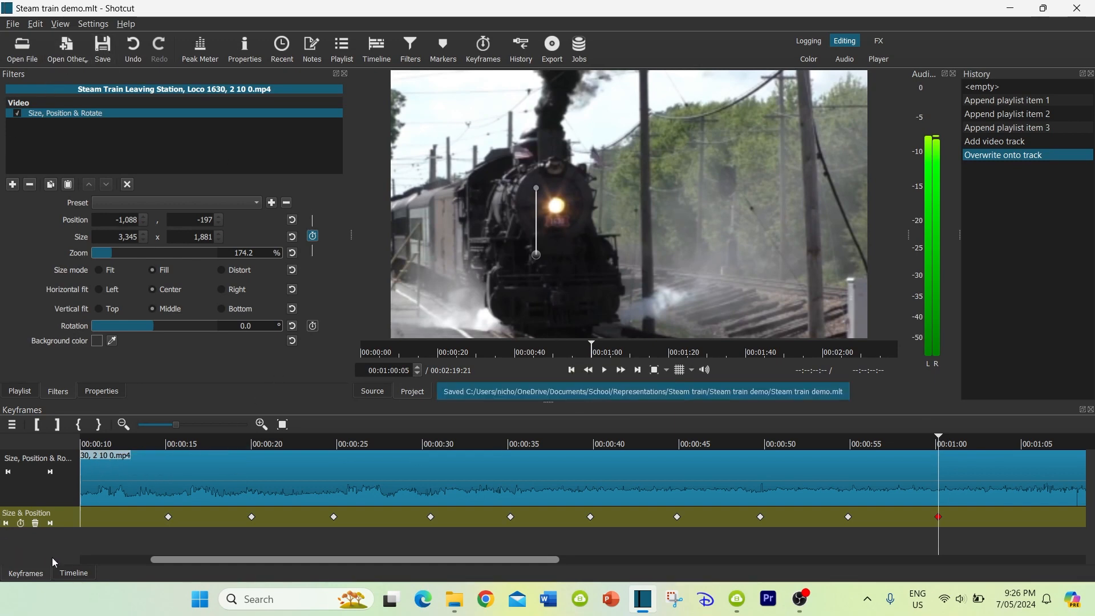
# Split the train clip on V1 at 00:01:00:23 in the timeline and lift the part after the cut
pyautogui.click(74, 573)
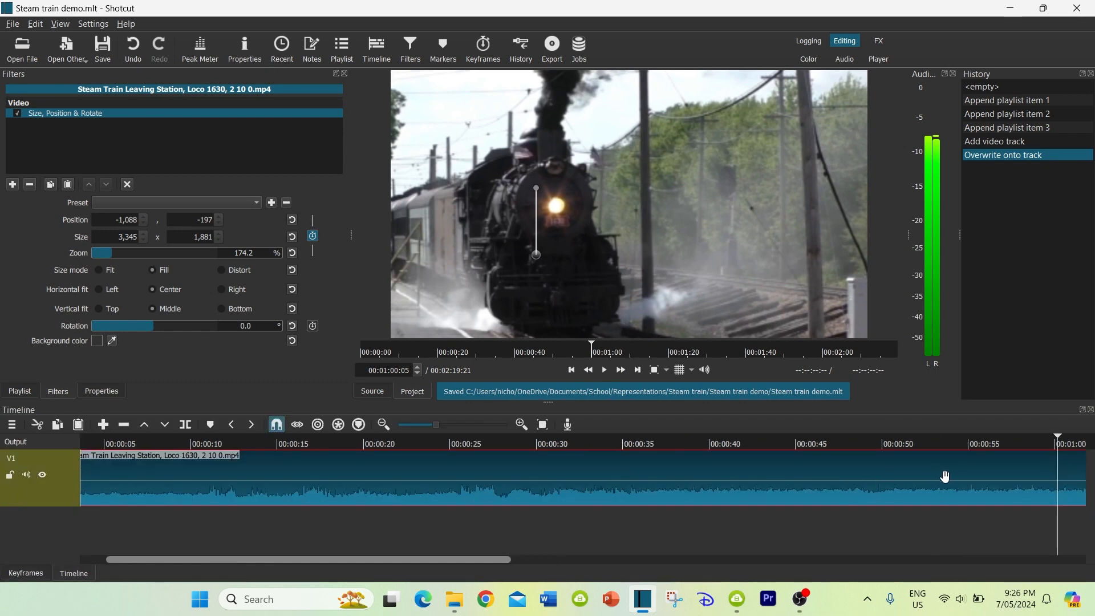
pyautogui.scroll(-2, 933, 497)
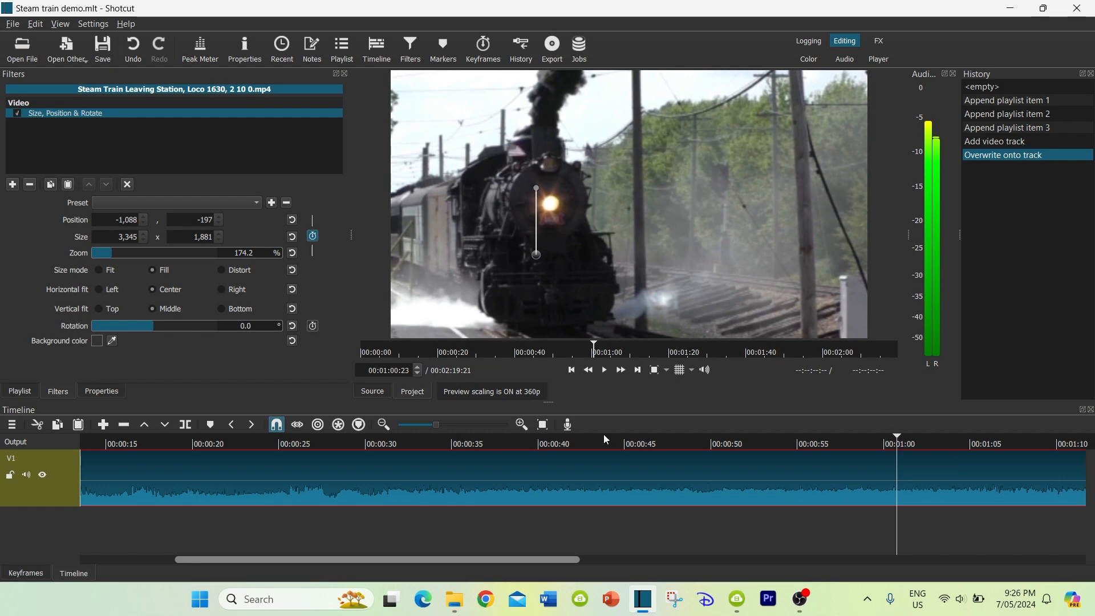
pyautogui.press('s')
pyautogui.click(923, 472)
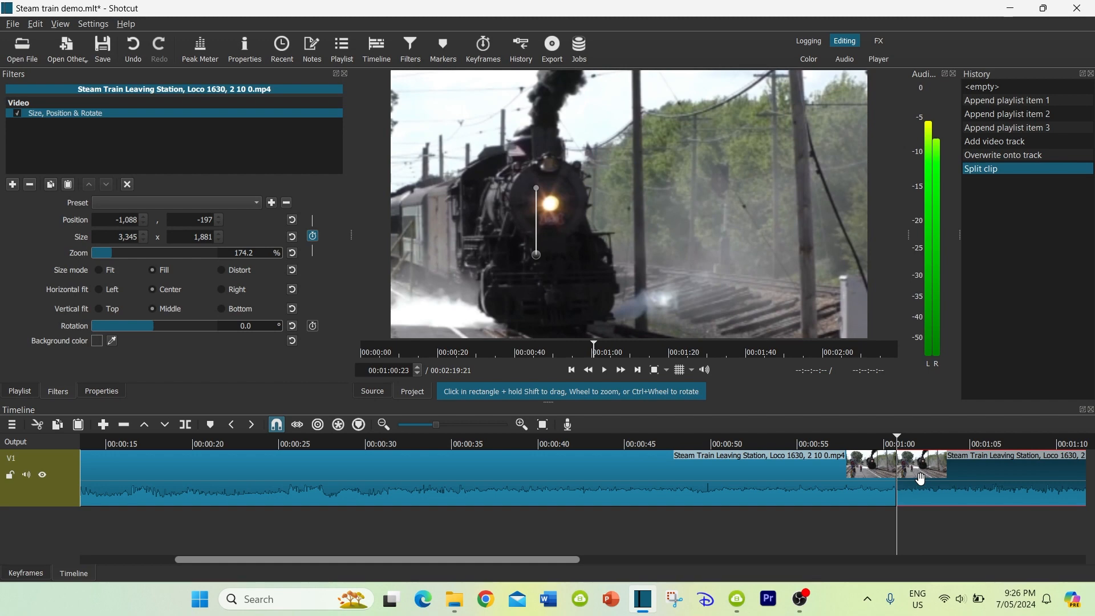
pyautogui.press('z')
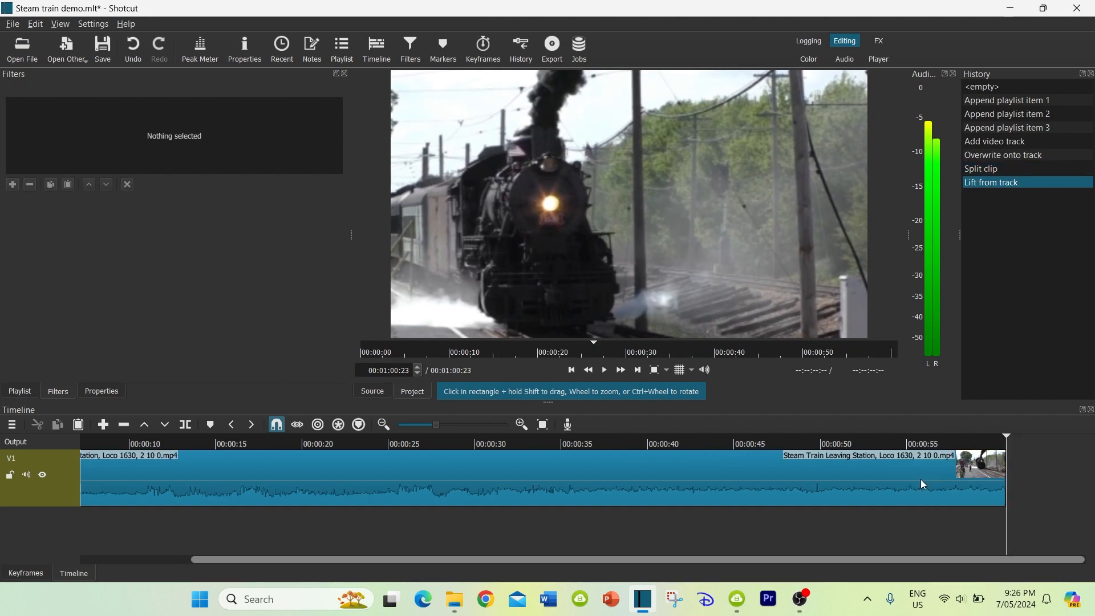
# Detach the remaining train clip's audio, delete the detached audio clip from A1, and save the project
pyautogui.click(227, 473)
pyautogui.rightClick(349, 469)
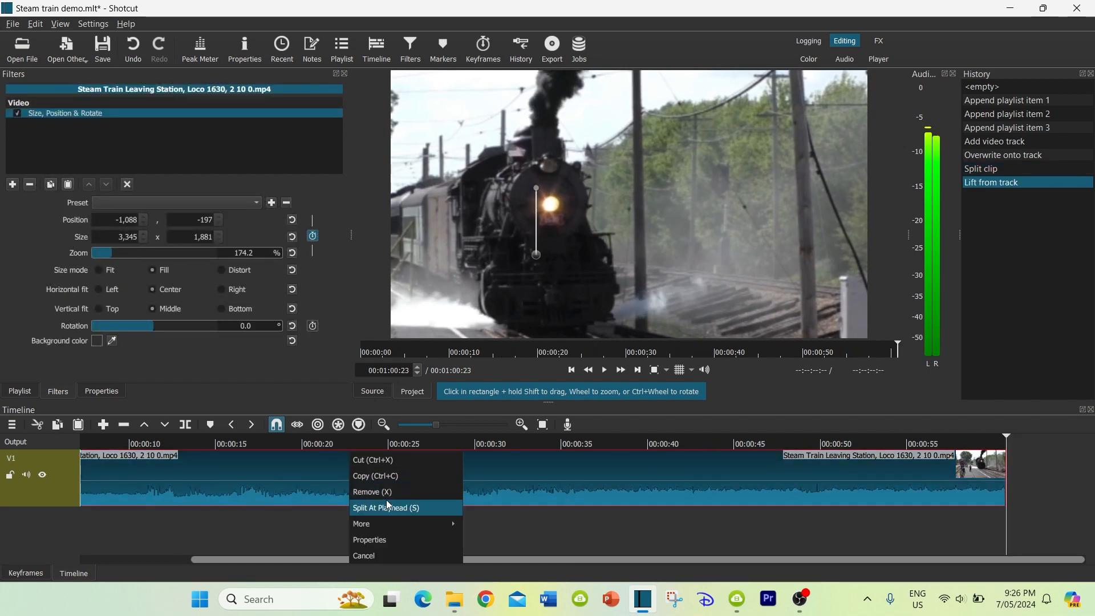
pyautogui.moveTo(395, 522)
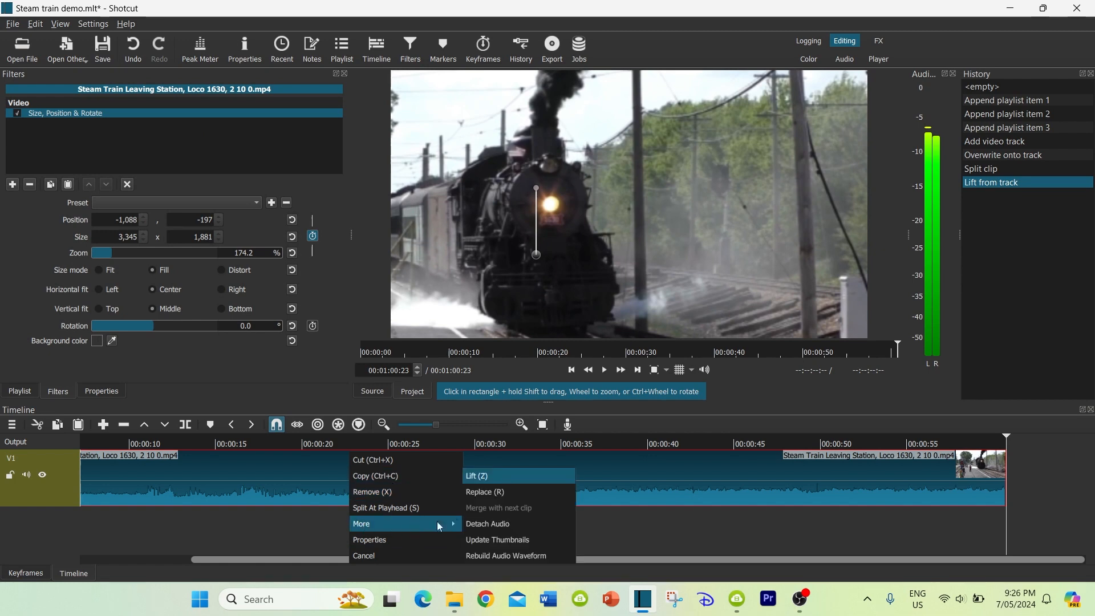
pyautogui.click(500, 523)
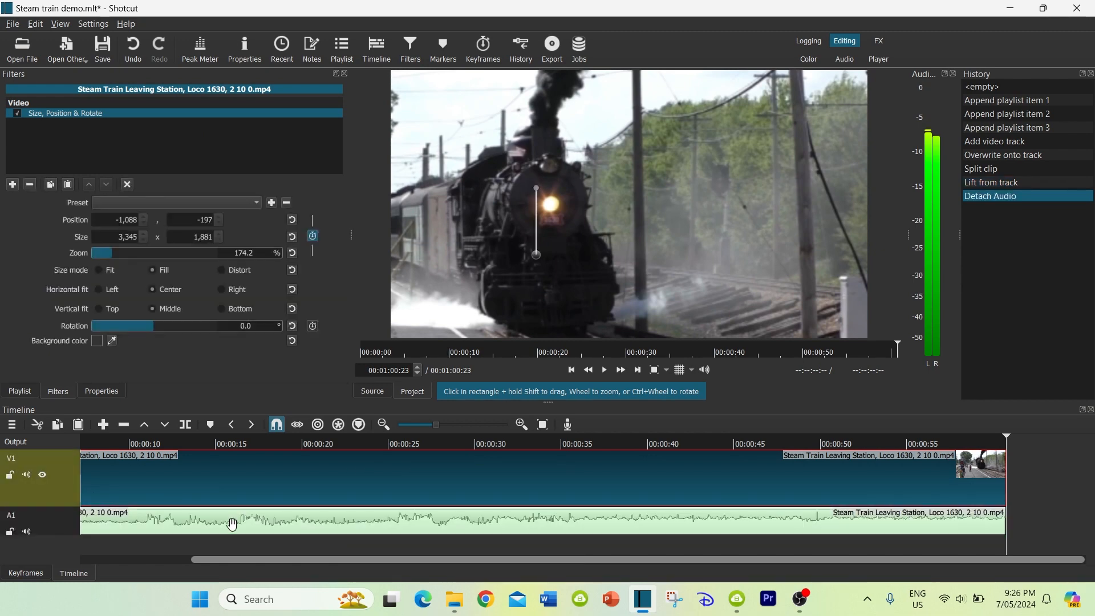
pyautogui.click(231, 523)
pyautogui.press('Delete')
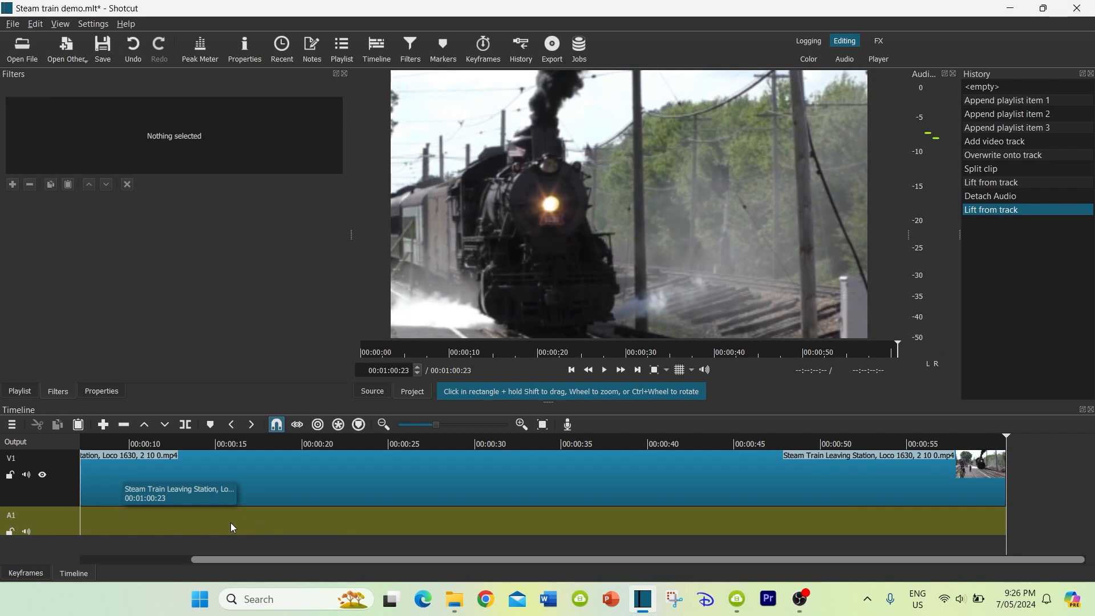
pyautogui.click(114, 443)
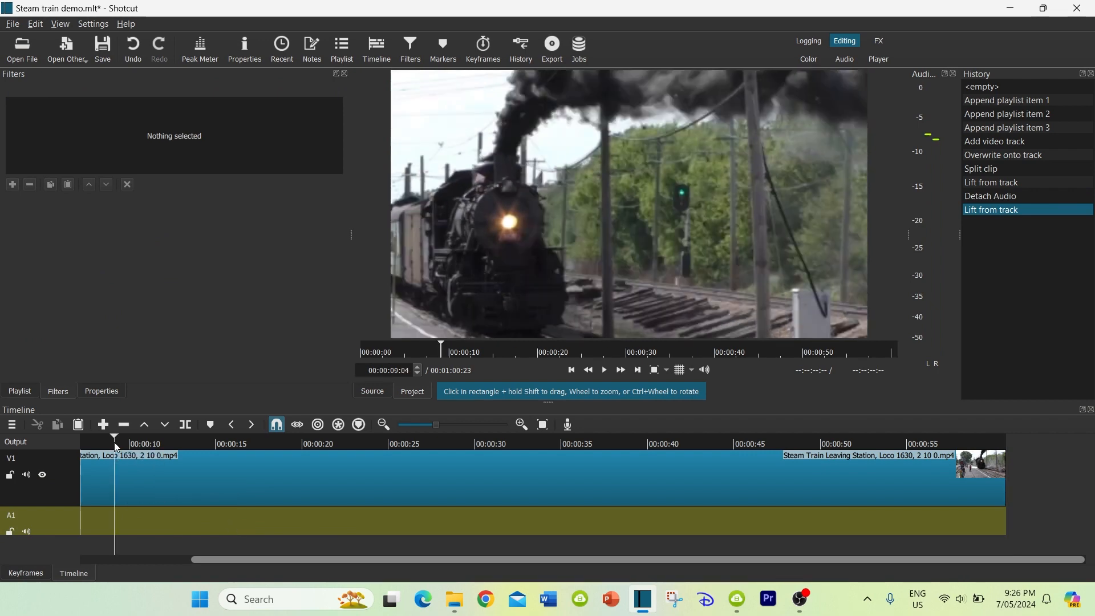
pyautogui.hotkey('ctrl', 's')
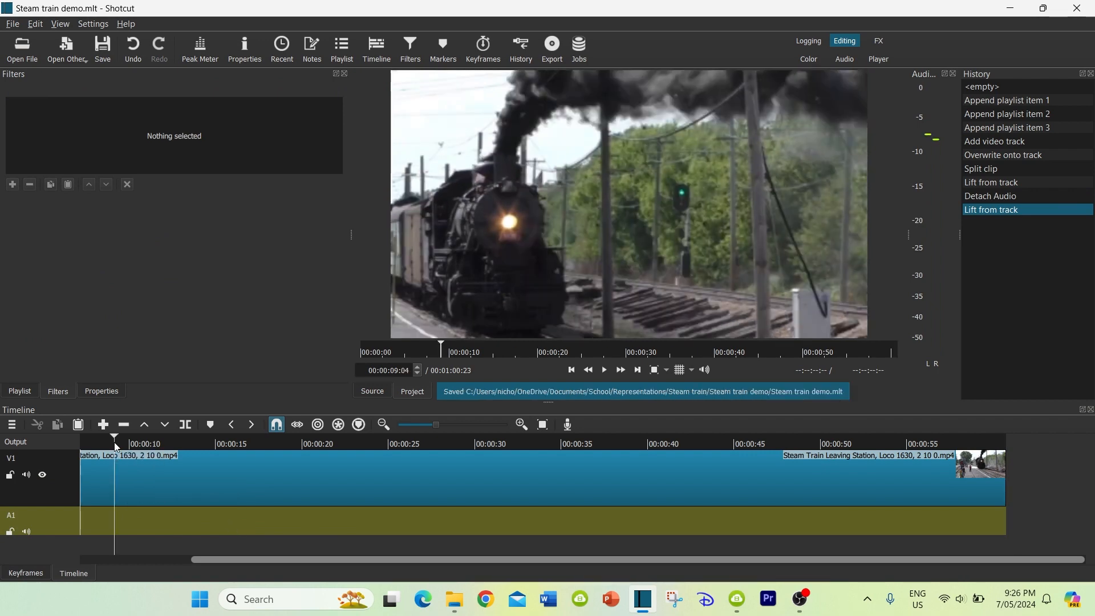
# Add a Saturation filter to the train clip and set its level to 0%
pyautogui.click(251, 478)
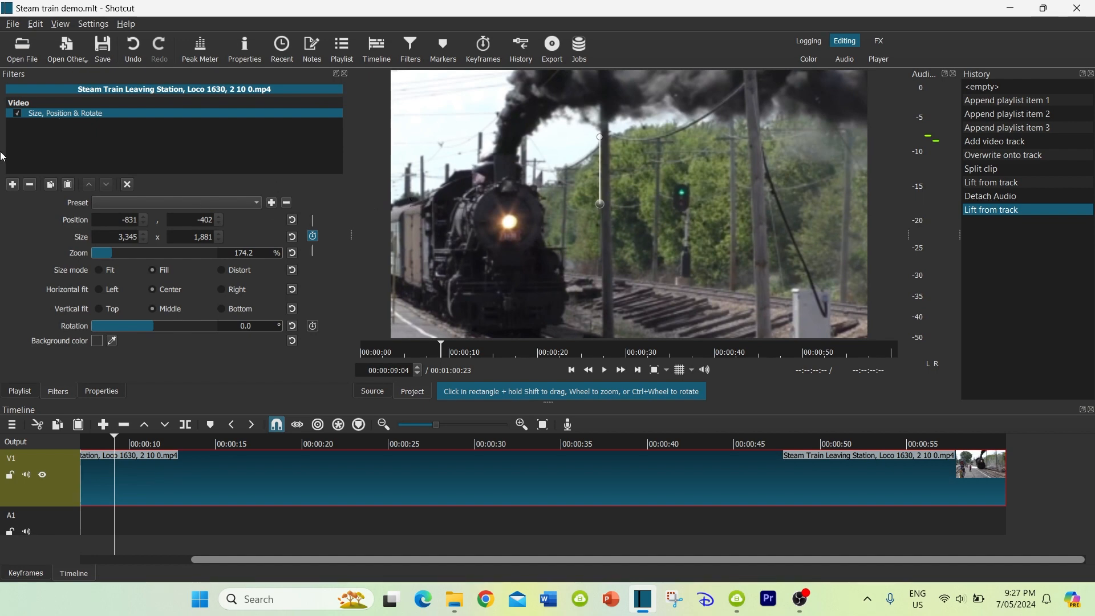
pyautogui.click(12, 185)
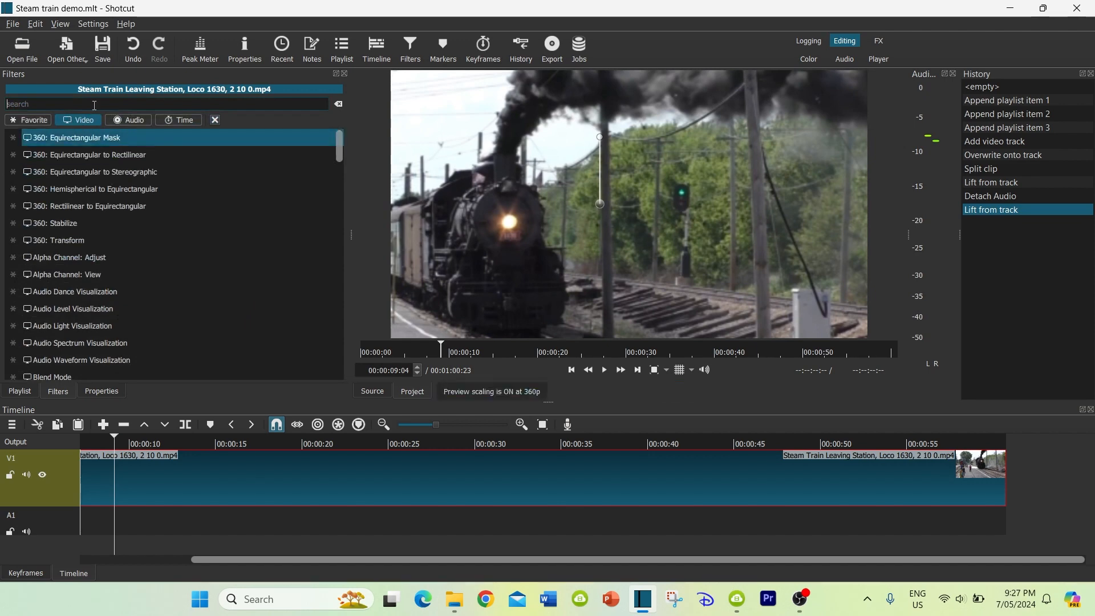
pyautogui.write('s')
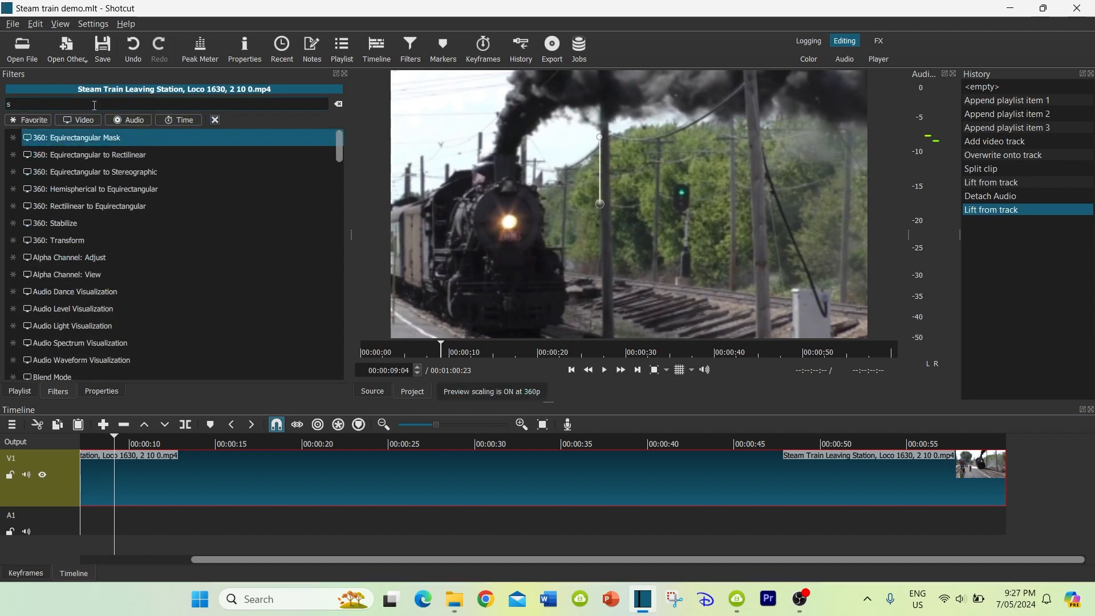
pyautogui.write('at')
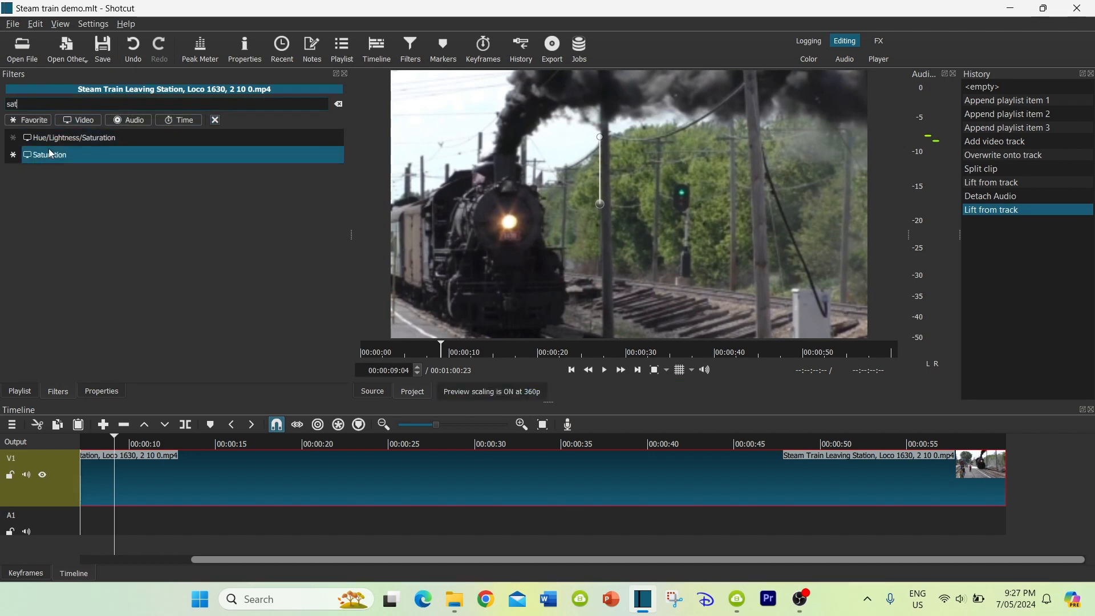
pyautogui.click(48, 154)
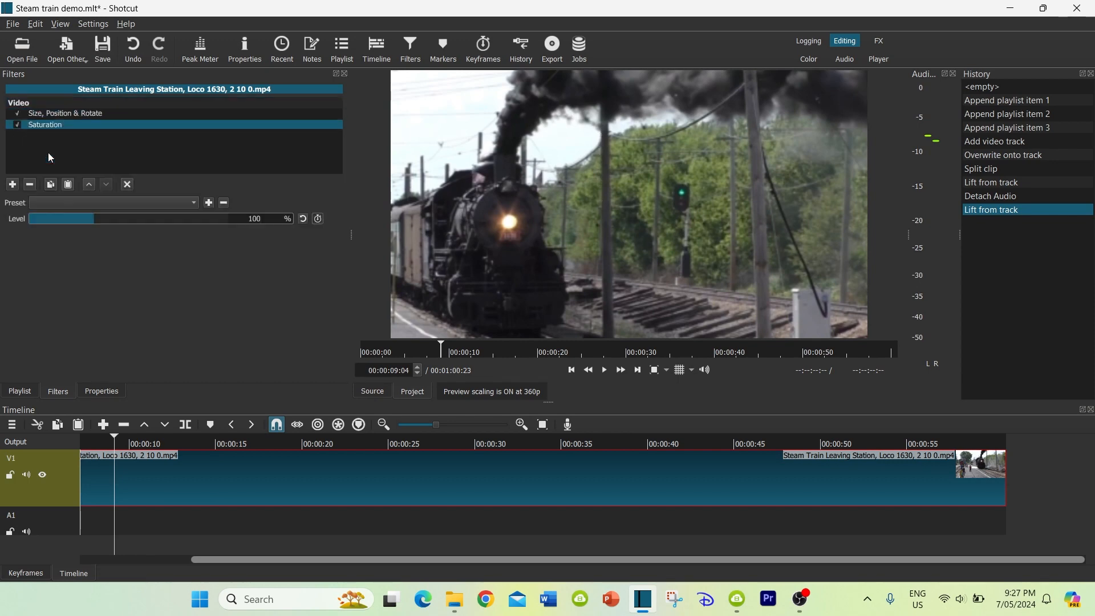
pyautogui.moveTo(93, 216); pyautogui.dragTo(8, 223)
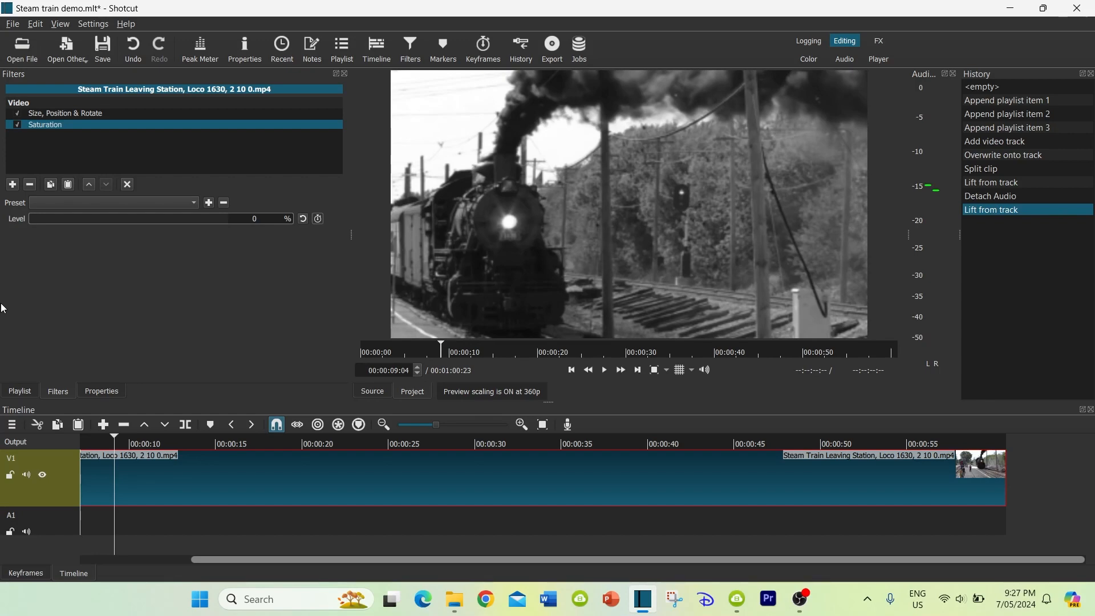
# Add a Vignette filter to the train clip with a radius of 51% and feathering of 239%
pyautogui.click(12, 186)
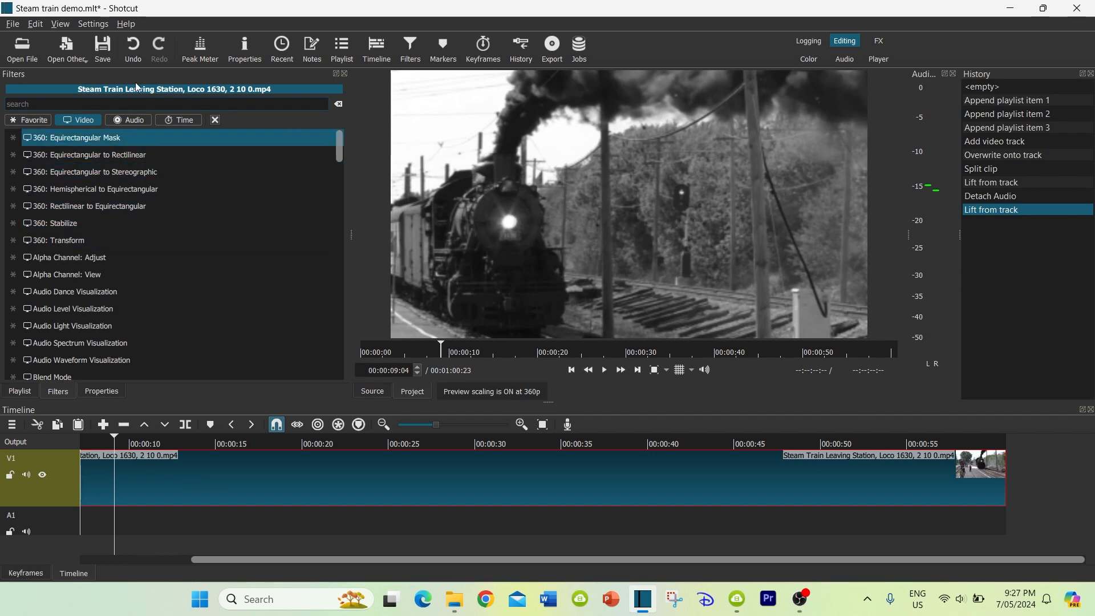
pyautogui.write('vi')
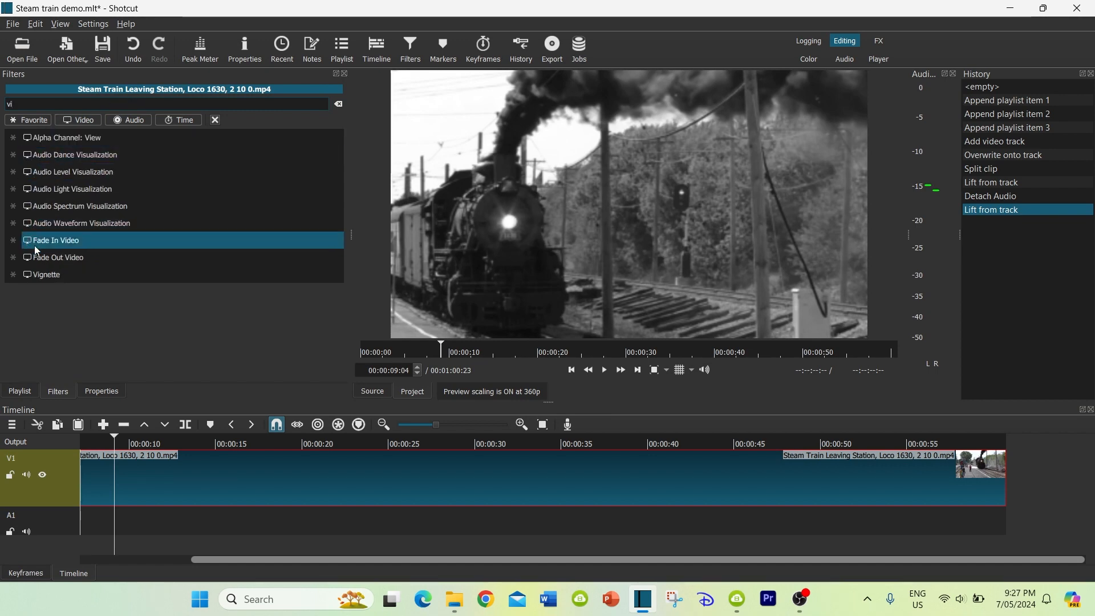
pyautogui.click(46, 275)
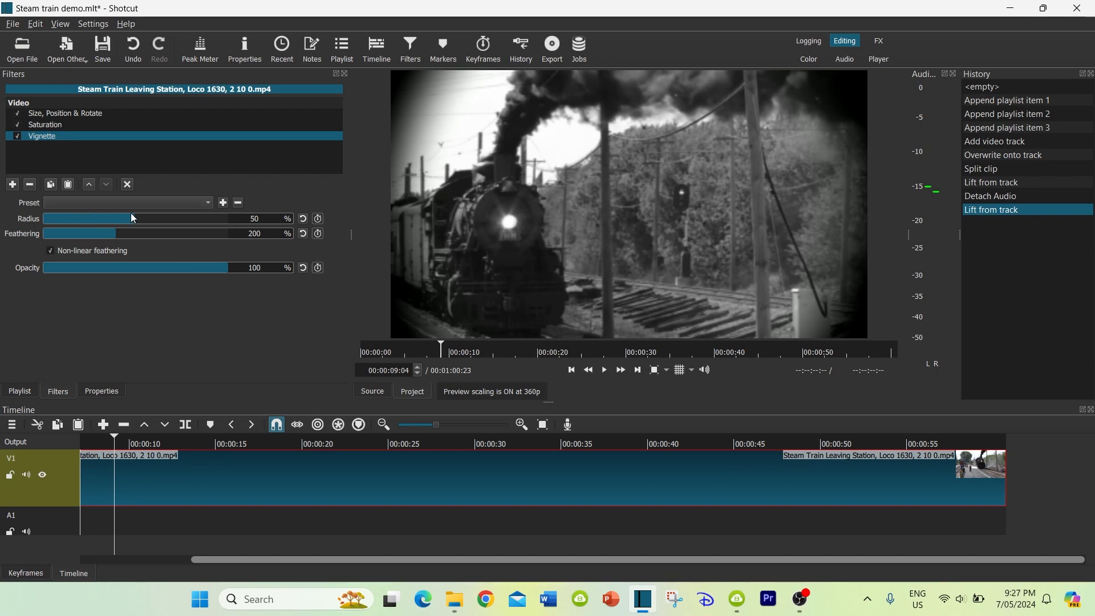
pyautogui.moveTo(132, 217)
pyautogui.mouseDown()
pyautogui.moveTo(115, 219)
pyautogui.moveTo(141, 218)
pyautogui.mouseUp()
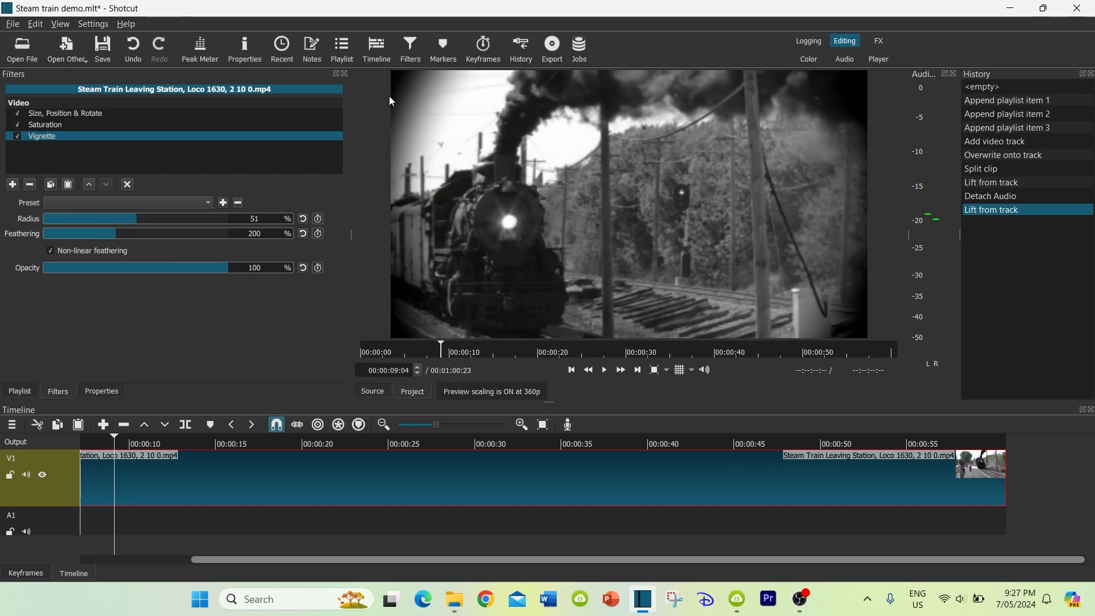
pyautogui.moveTo(93, 228); pyautogui.dragTo(132, 234)
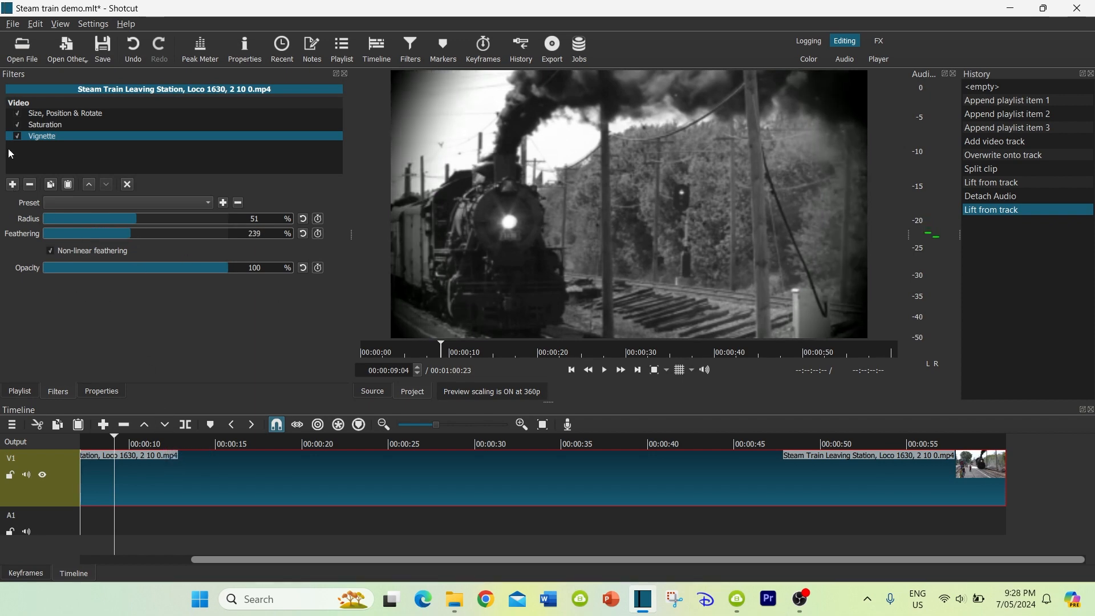
# Save the project and add the Old Film: Dust filter to the train clip
pyautogui.click(12, 185)
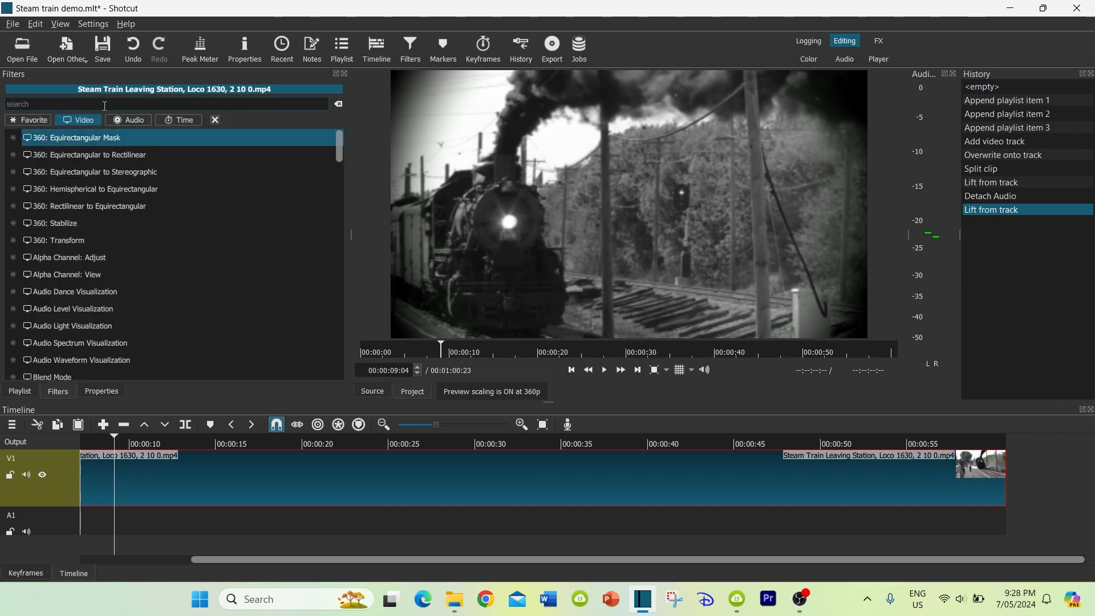
pyautogui.click(103, 48)
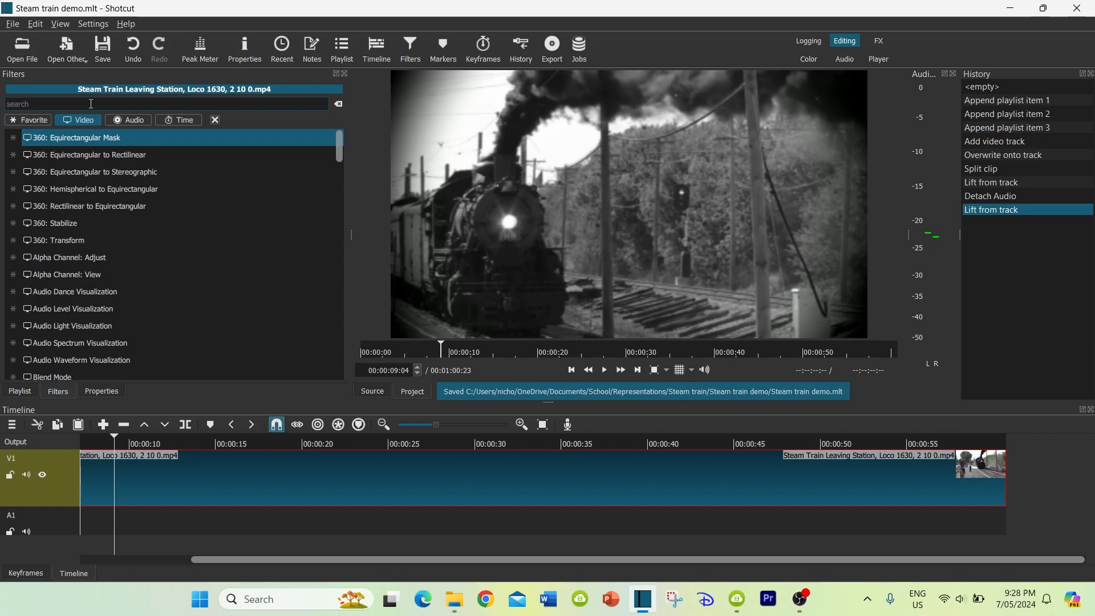
pyautogui.write('old')
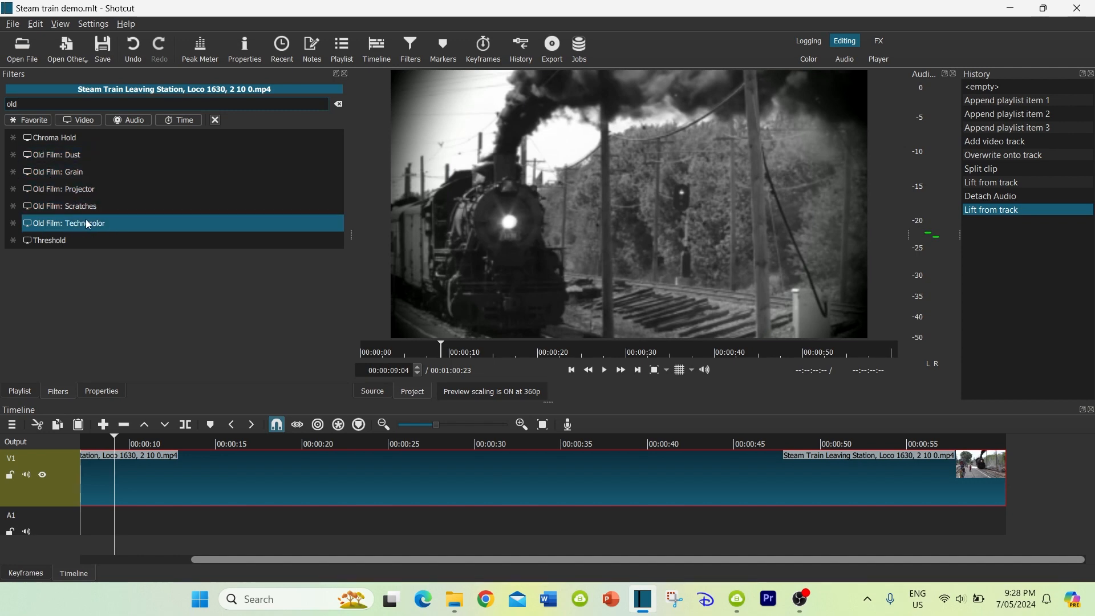
pyautogui.click(42, 156)
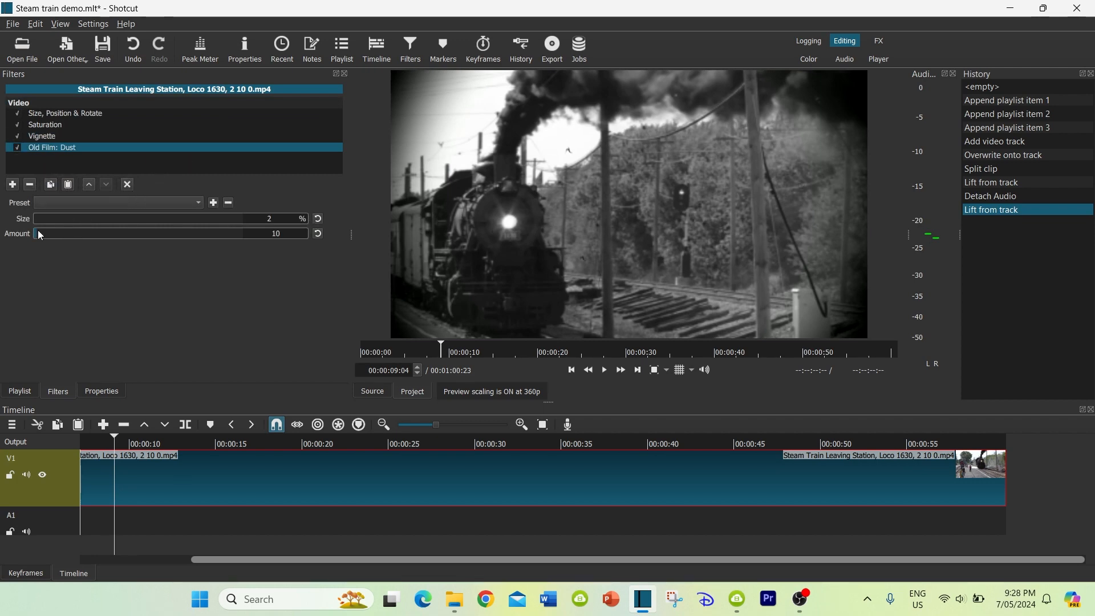
# Add the Old Film: Grain and Old Film: Scratches filters to the train clip and view the frame at 00:00:11:28
pyautogui.click(12, 185)
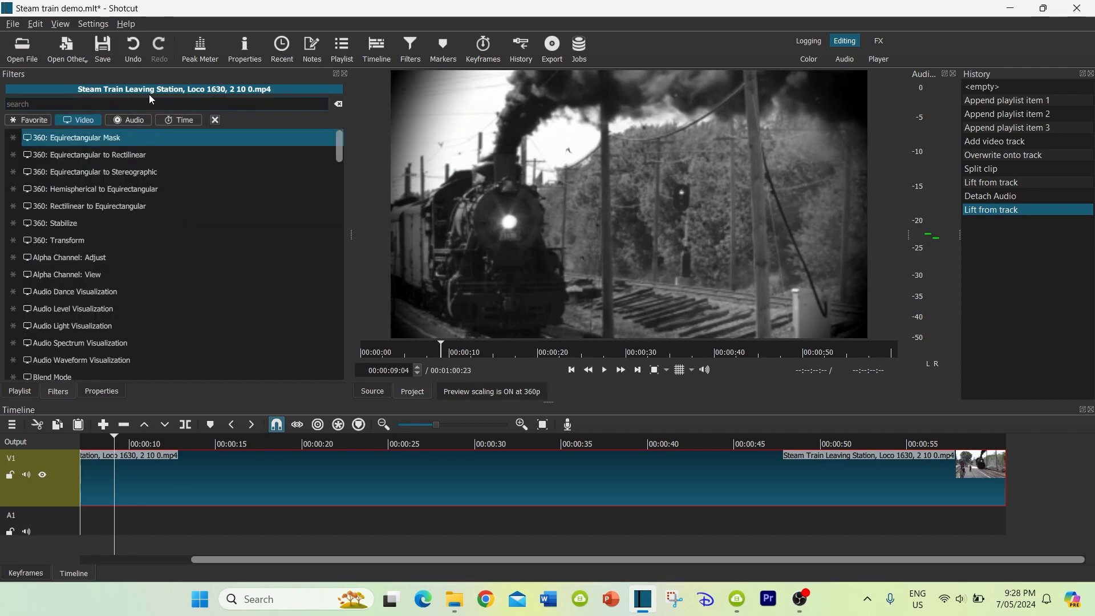
pyautogui.write('old')
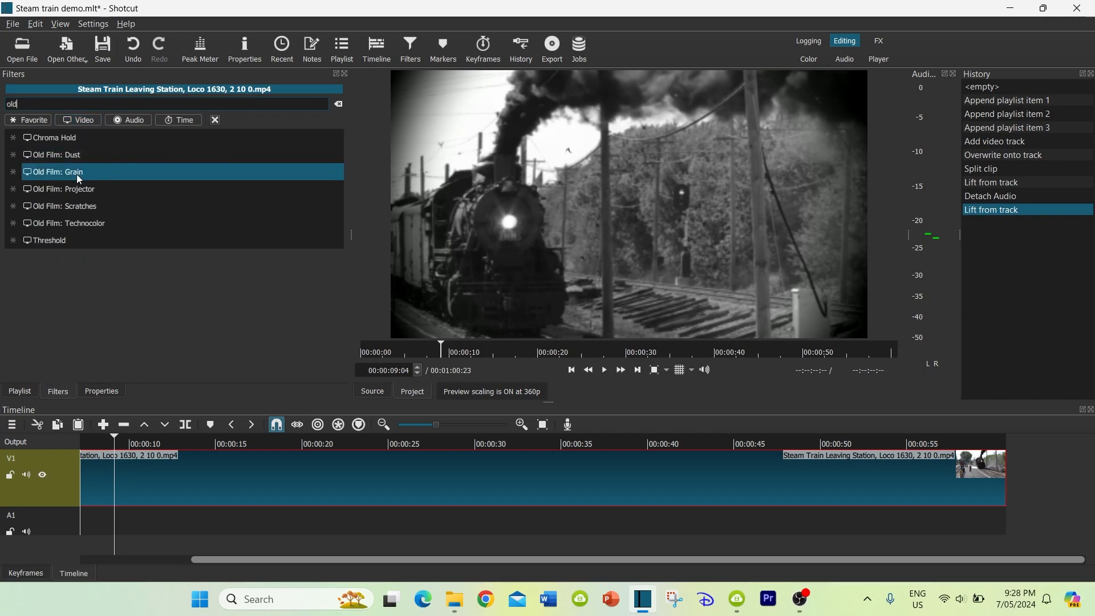
pyautogui.click(77, 176)
pyautogui.click(13, 185)
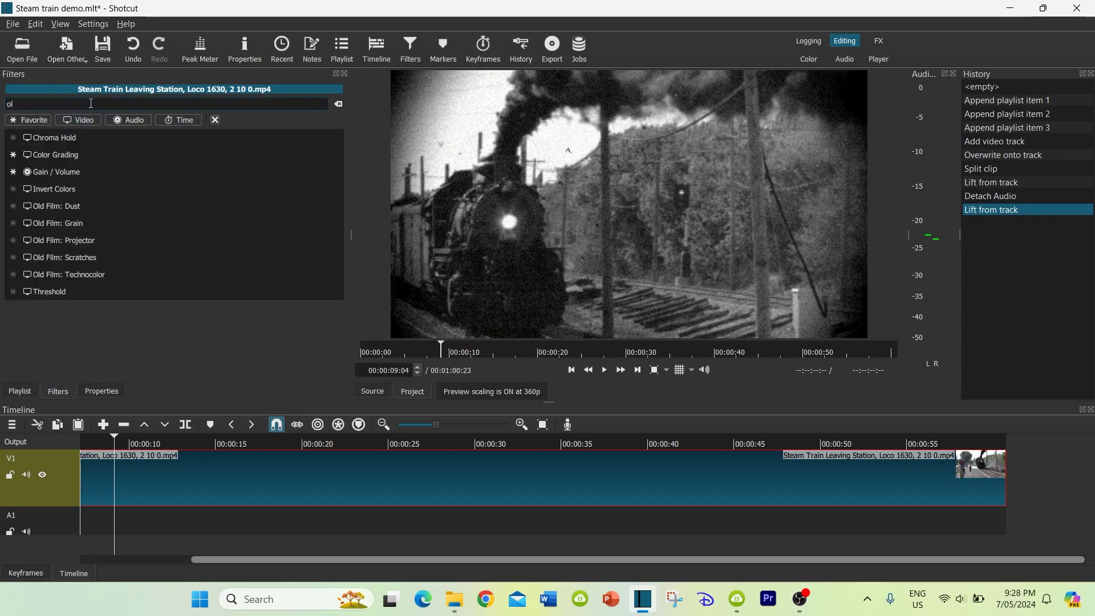
pyautogui.click(62, 210)
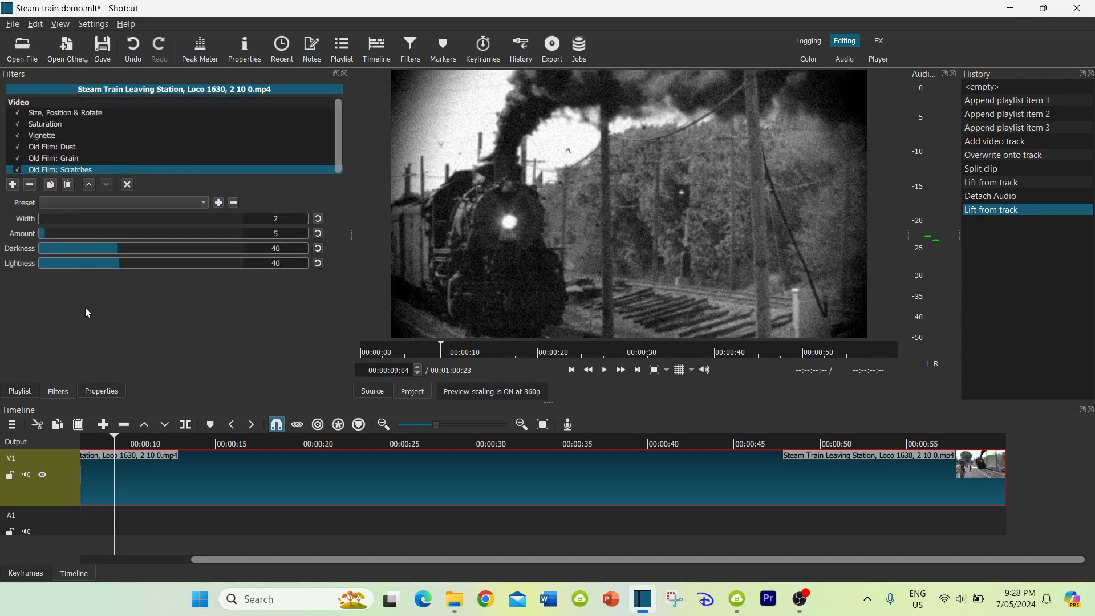
pyautogui.click(163, 449)
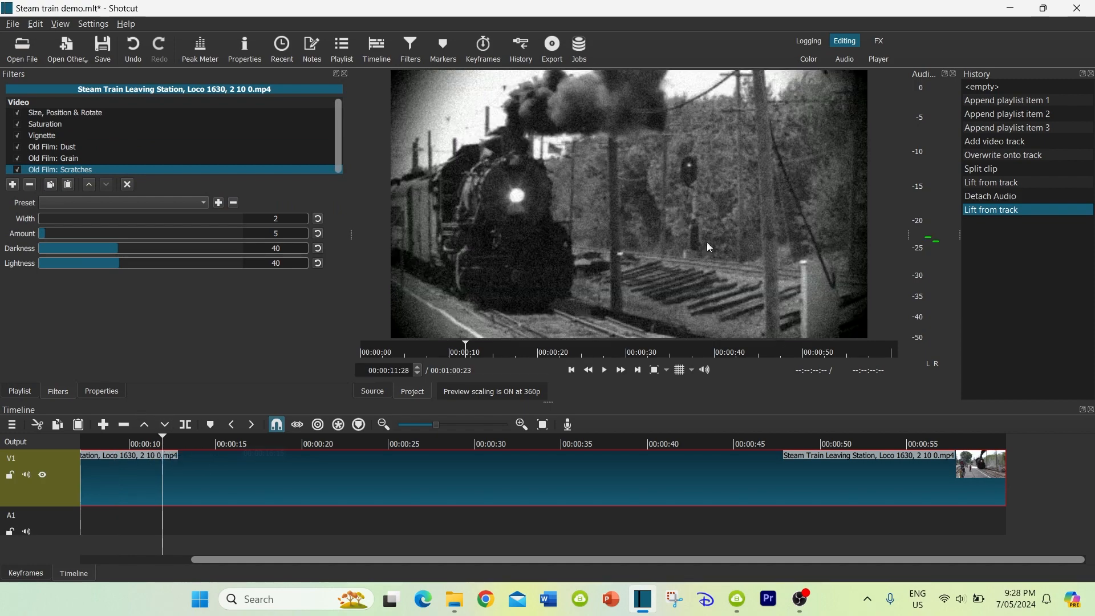
# Play back the filtered train clip to check the old-film look, and return to about 00:00:08:16
pyautogui.press('space')
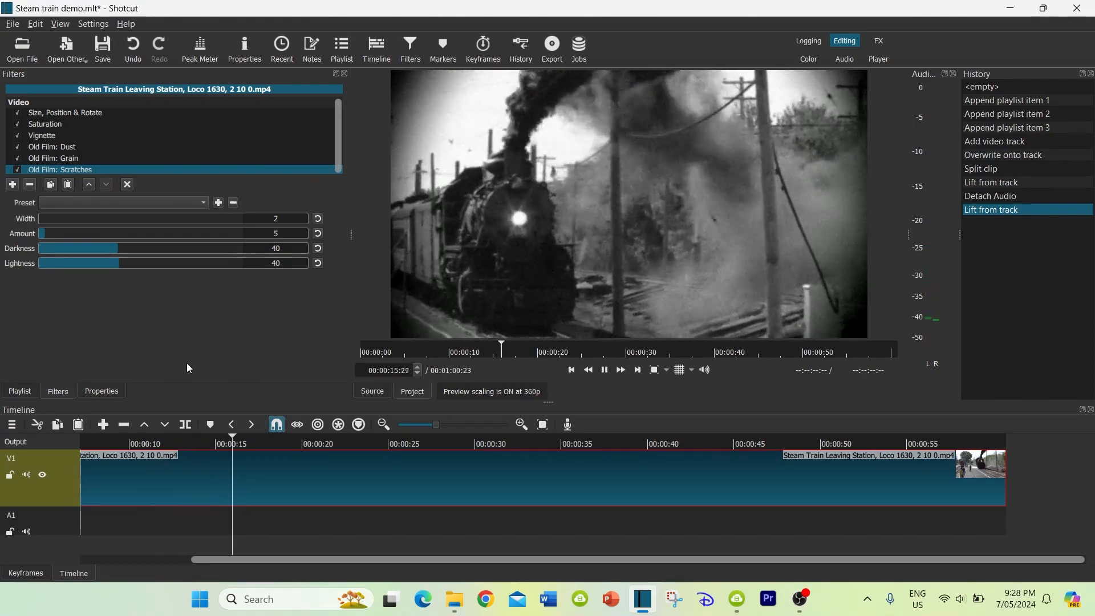
pyautogui.press('space')
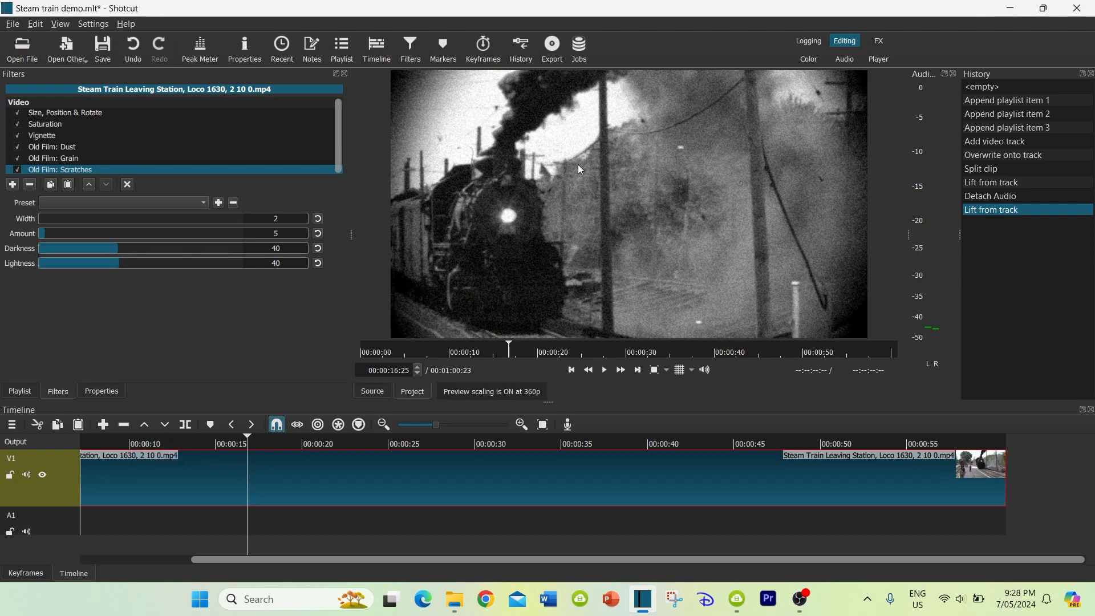
pyautogui.click(103, 442)
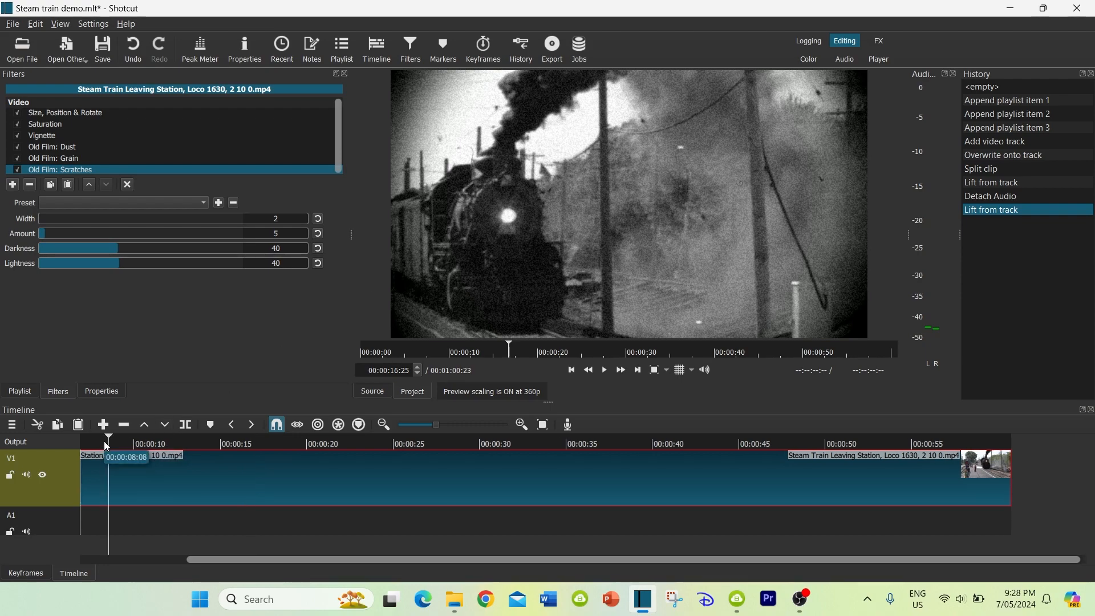
pyautogui.scroll(-1, 204, 475)
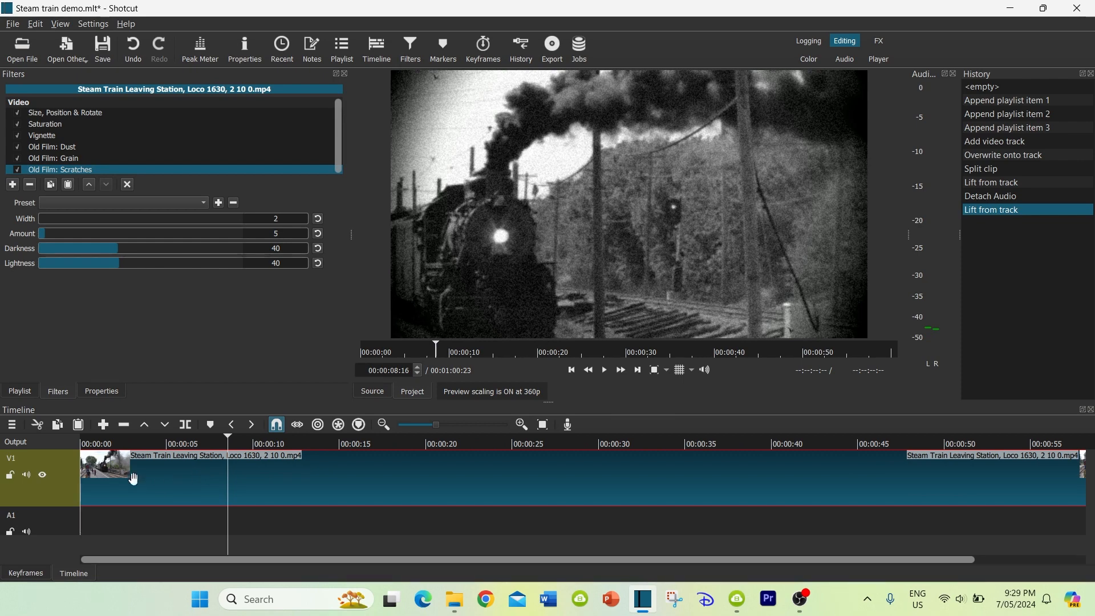
# Save the project and shift the train clip on V1 so that it starts at about 00:00:09
pyautogui.hotkey('ctrl', 's')
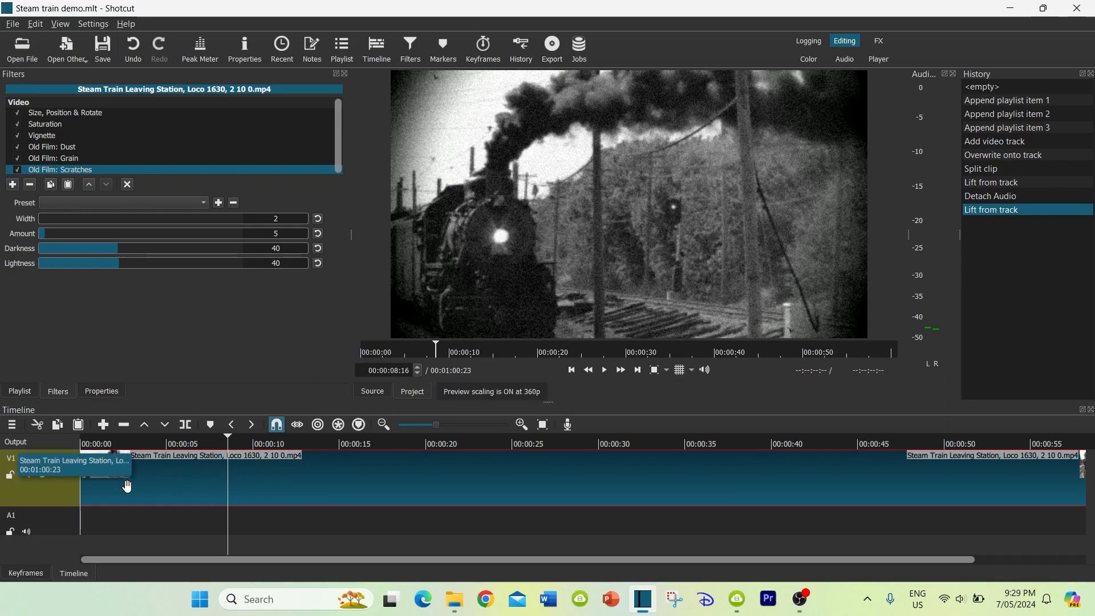
pyautogui.moveTo(129, 485); pyautogui.dragTo(212, 484)
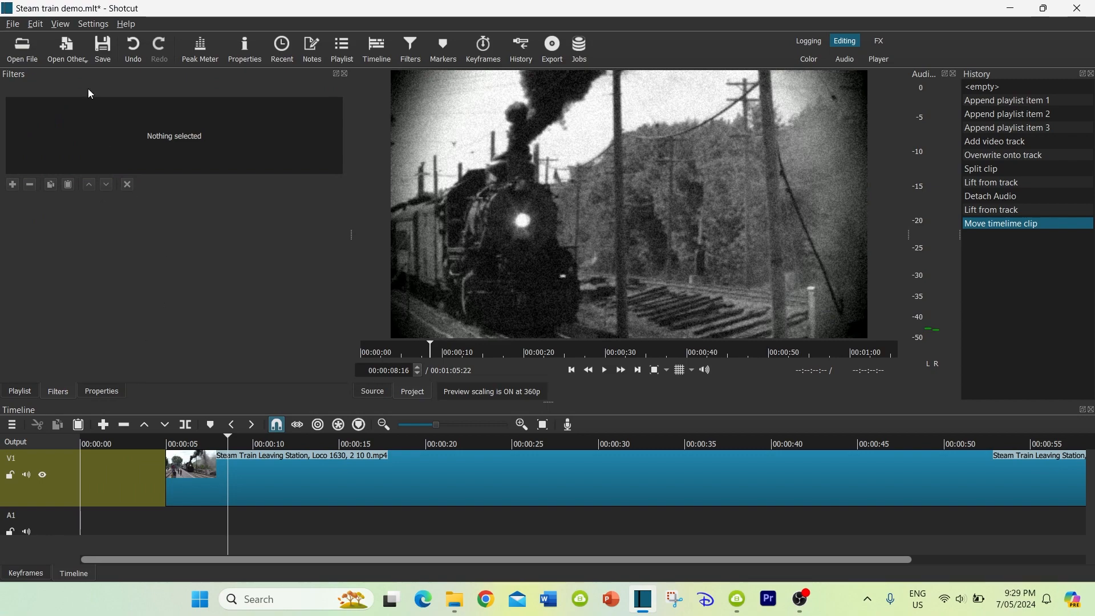
pyautogui.moveTo(308, 479)
pyautogui.mouseDown()
pyautogui.moveTo(344, 482)
pyautogui.moveTo(320, 480)
pyautogui.mouseUp()
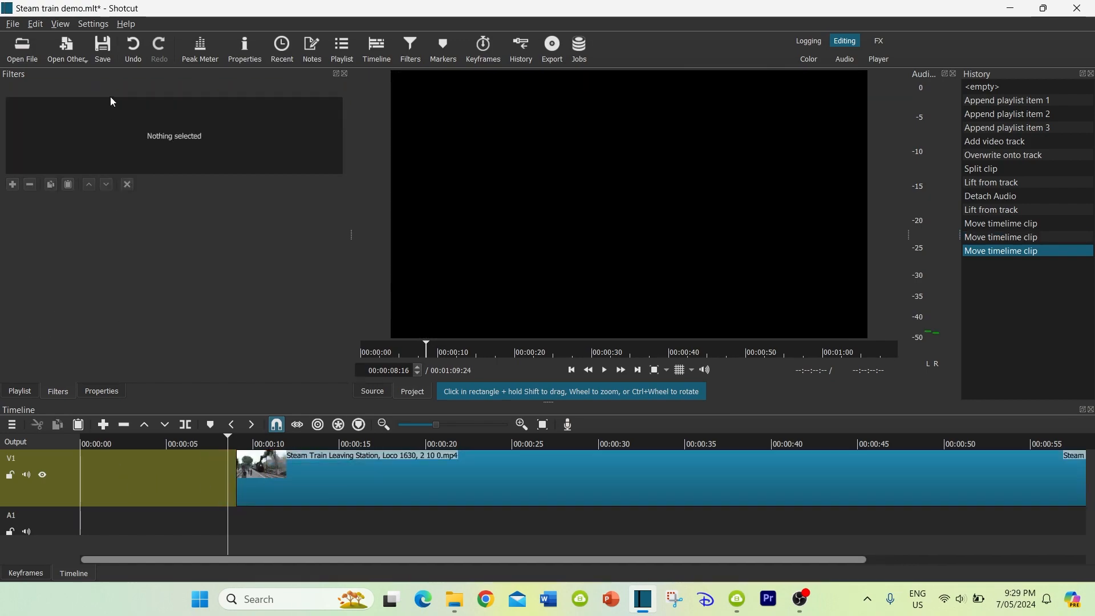
# Place silent-movie-title card.jpg at the start of V1 and lengthen it to 00:00:05:05
pyautogui.click(344, 47)
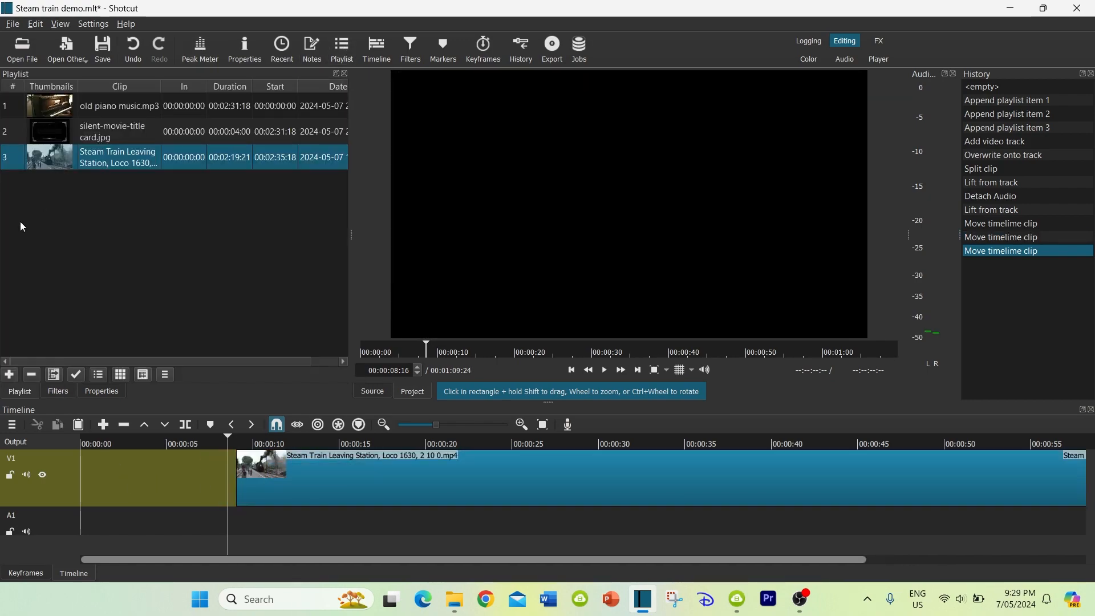
pyautogui.click(67, 130)
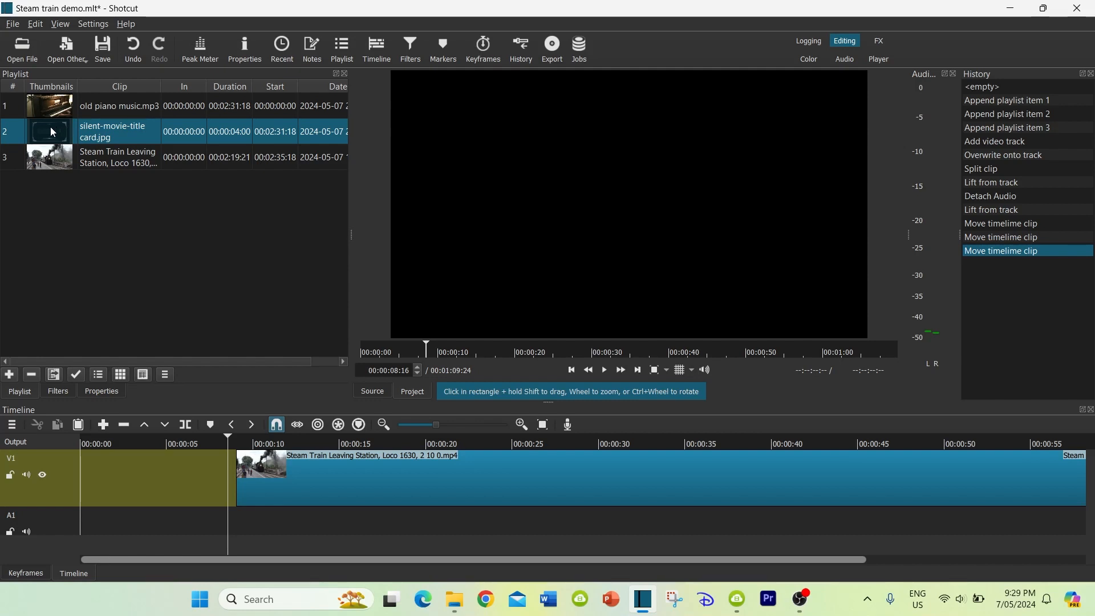
pyautogui.moveTo(50, 127); pyautogui.dragTo(84, 490)
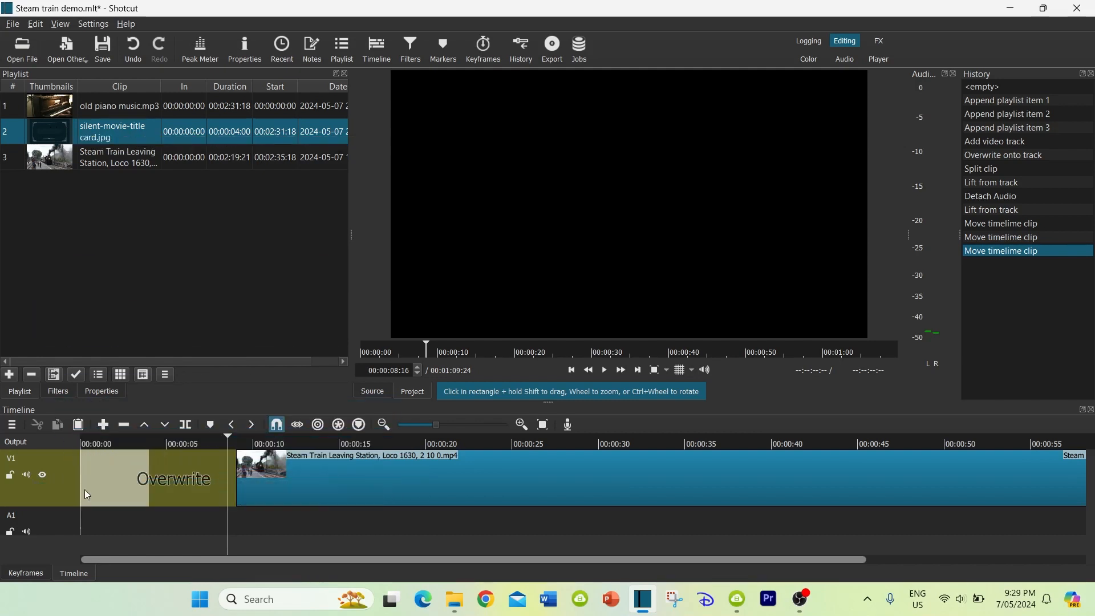
pyautogui.click(94, 444)
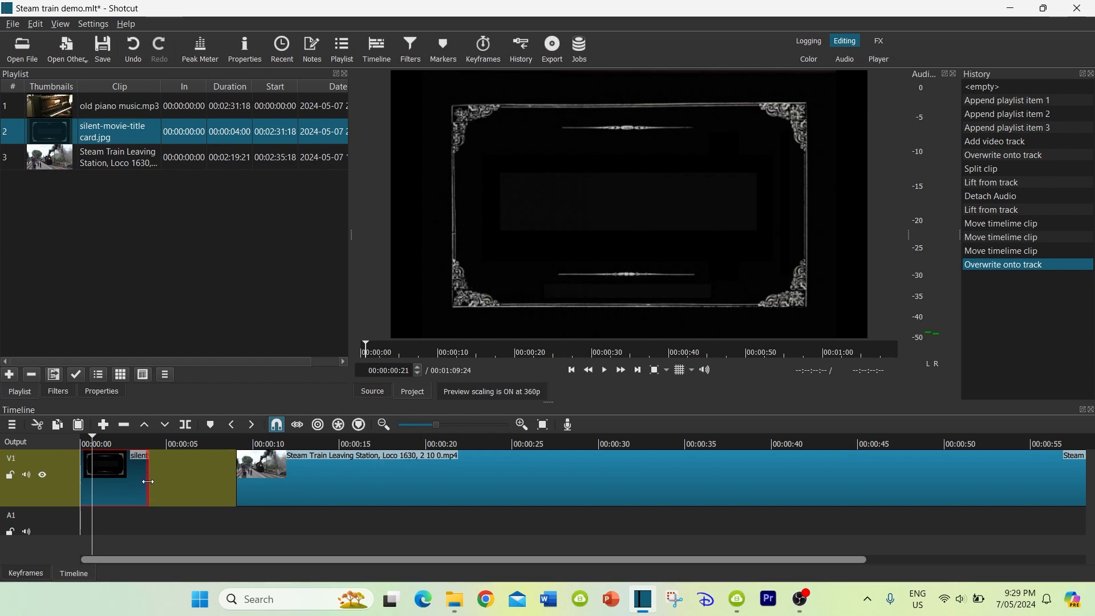
pyautogui.moveTo(153, 485)
pyautogui.mouseDown()
pyautogui.moveTo(175, 479)
pyautogui.moveTo(159, 483)
pyautogui.mouseUp()
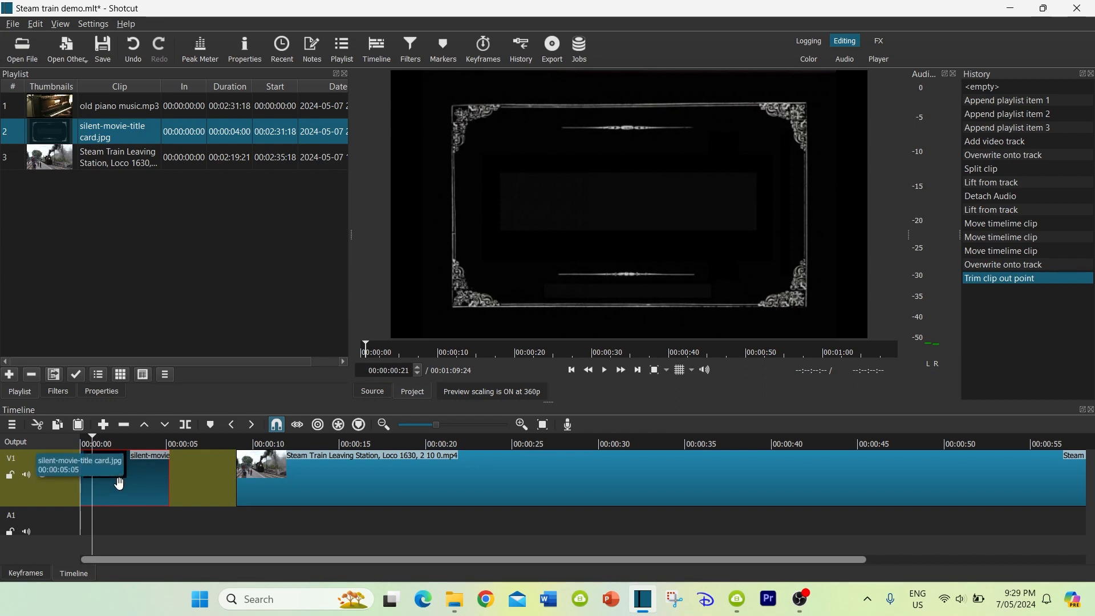
# Add a Text: Rich filter to the title card clip and save the project
pyautogui.click(53, 393)
pyautogui.click(13, 184)
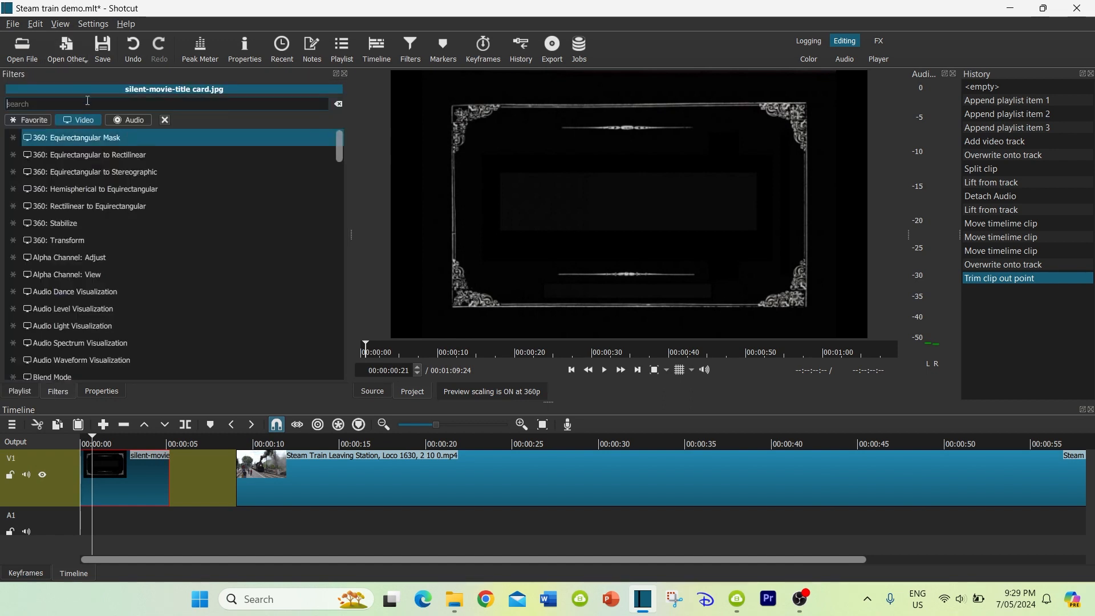
pyautogui.write('text')
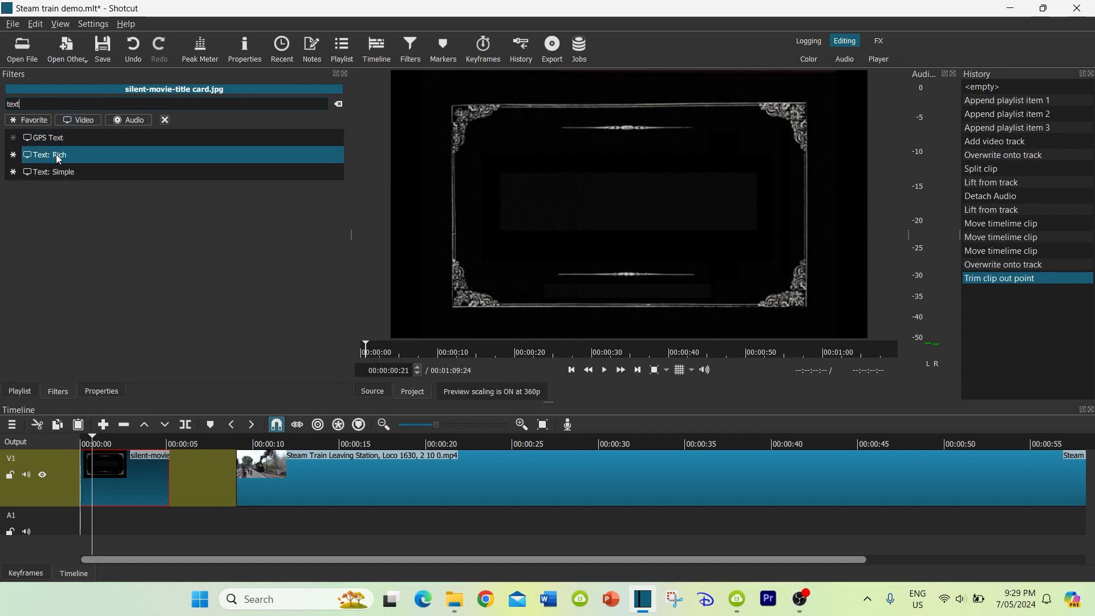
pyautogui.click(57, 159)
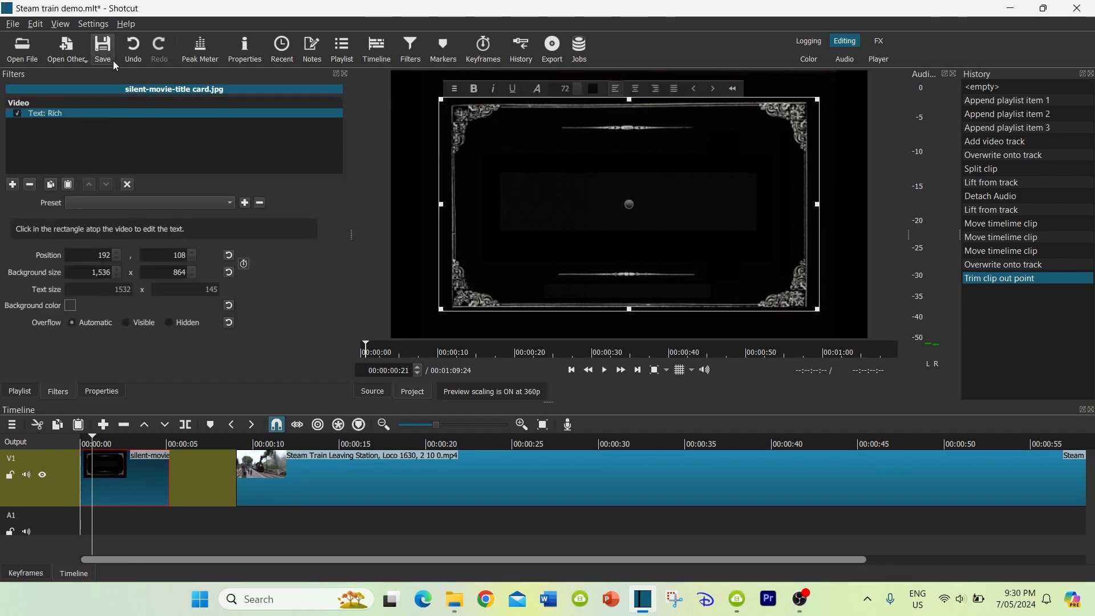
pyautogui.click(103, 47)
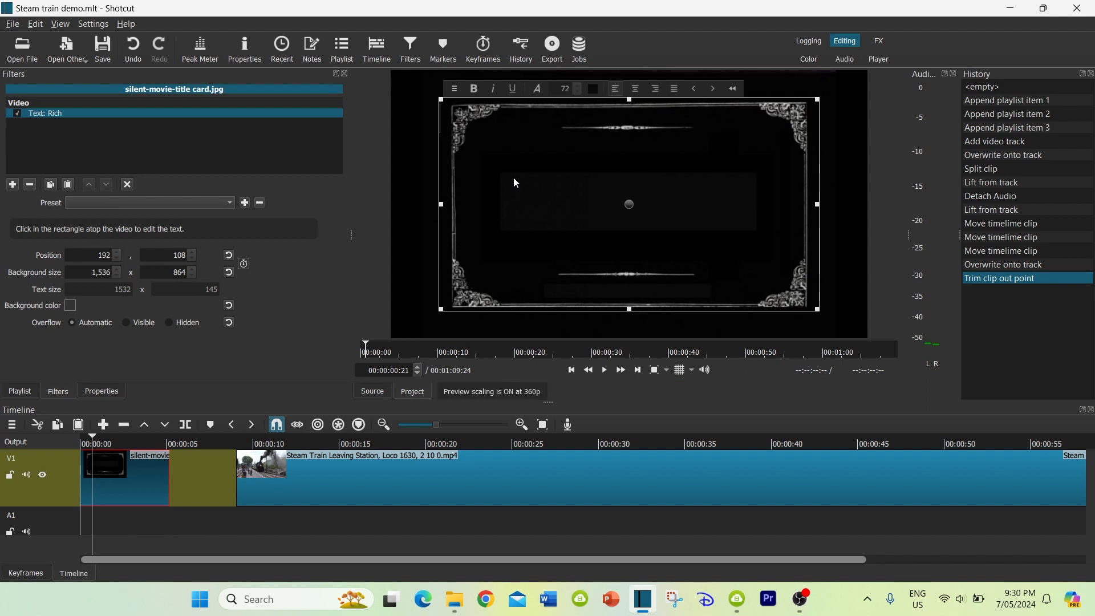
# Enter "The Steam Train" as the title card's text
pyautogui.write('The S')
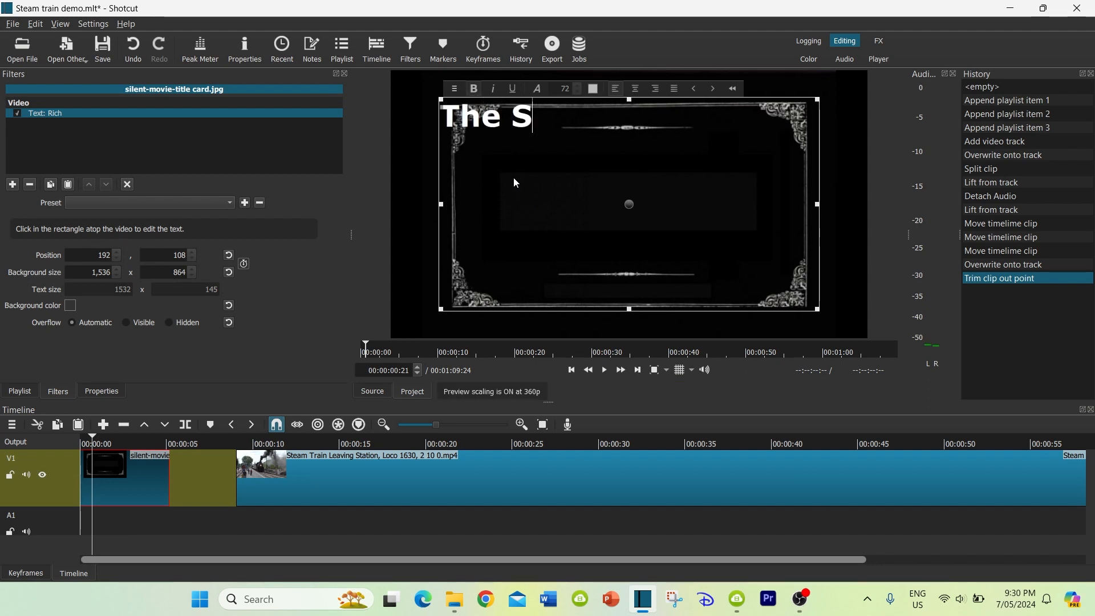
pyautogui.write('team Train')
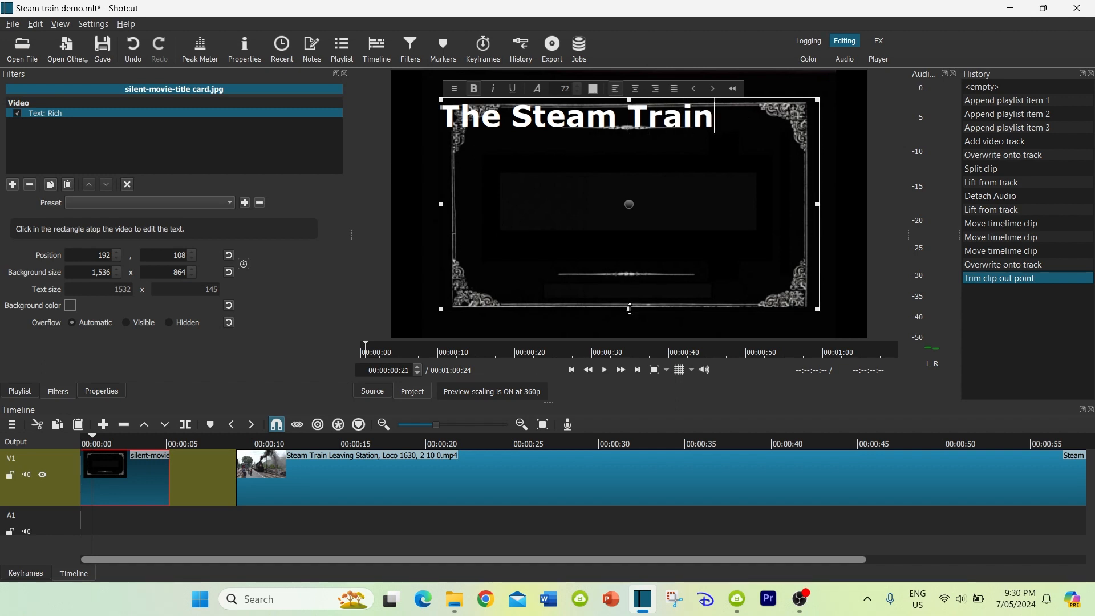
# Shrink the title's text box to about 1,143 x 205 and place it mid-card at about 397, 460
pyautogui.moveTo(629, 308); pyautogui.dragTo(644, 203)
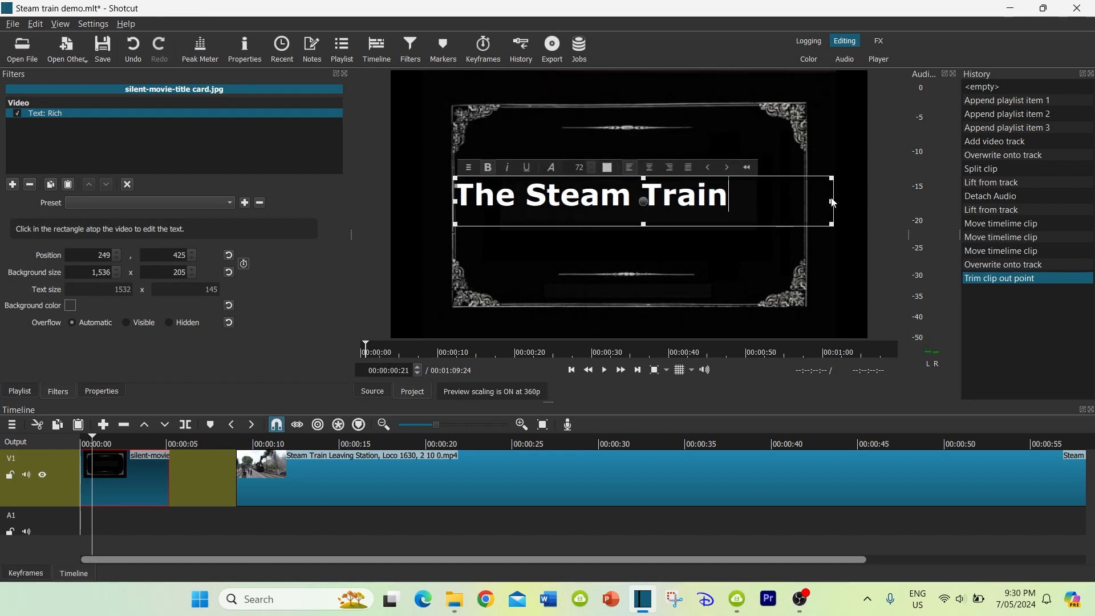
pyautogui.moveTo(830, 201); pyautogui.dragTo(736, 202)
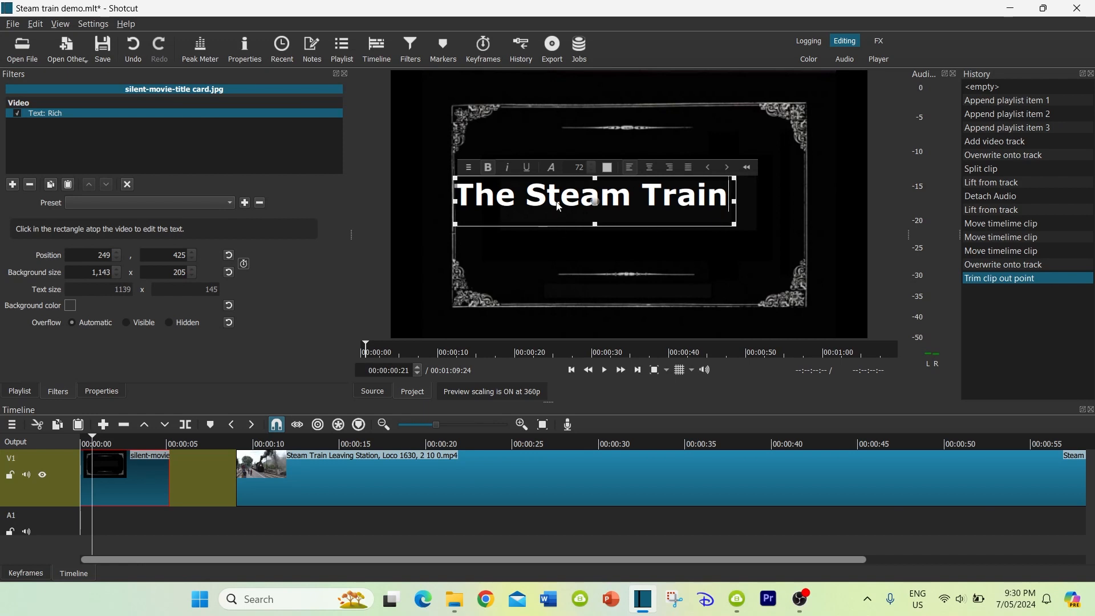
pyautogui.moveTo(594, 201); pyautogui.dragTo(639, 214)
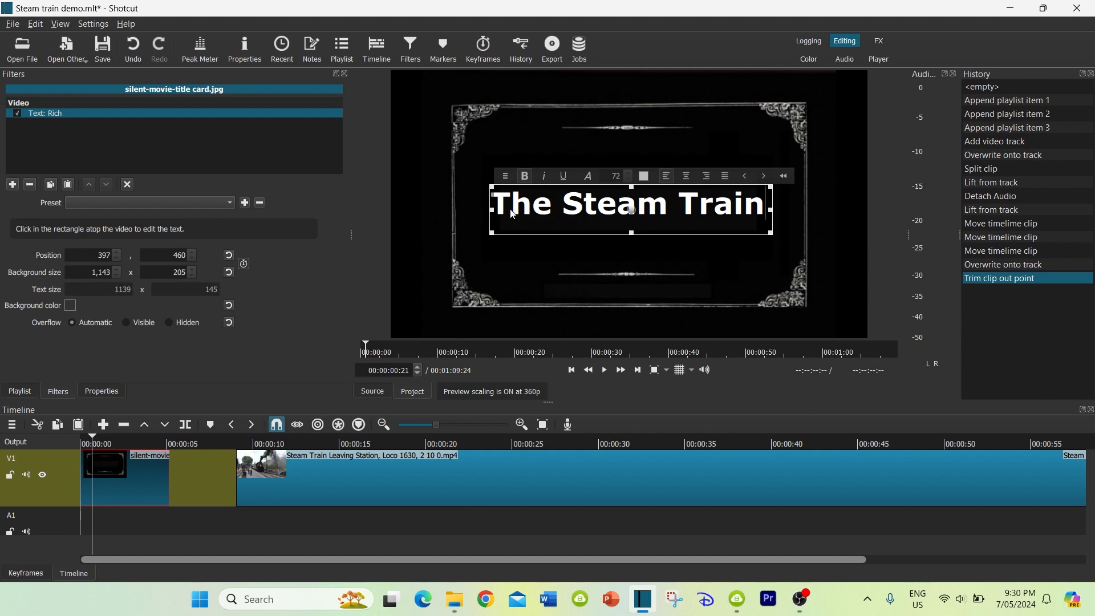
# Change the whole title to an all-capitals serif font, and widen and recentre its text box on the card
pyautogui.moveTo(504, 215); pyautogui.dragTo(768, 210)
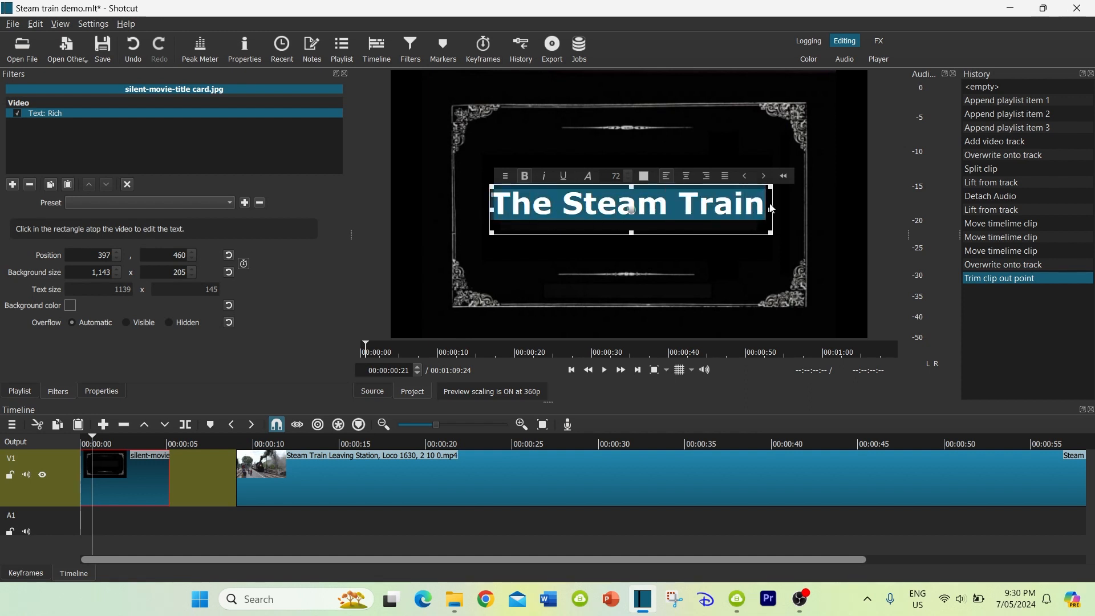
pyautogui.click(588, 177)
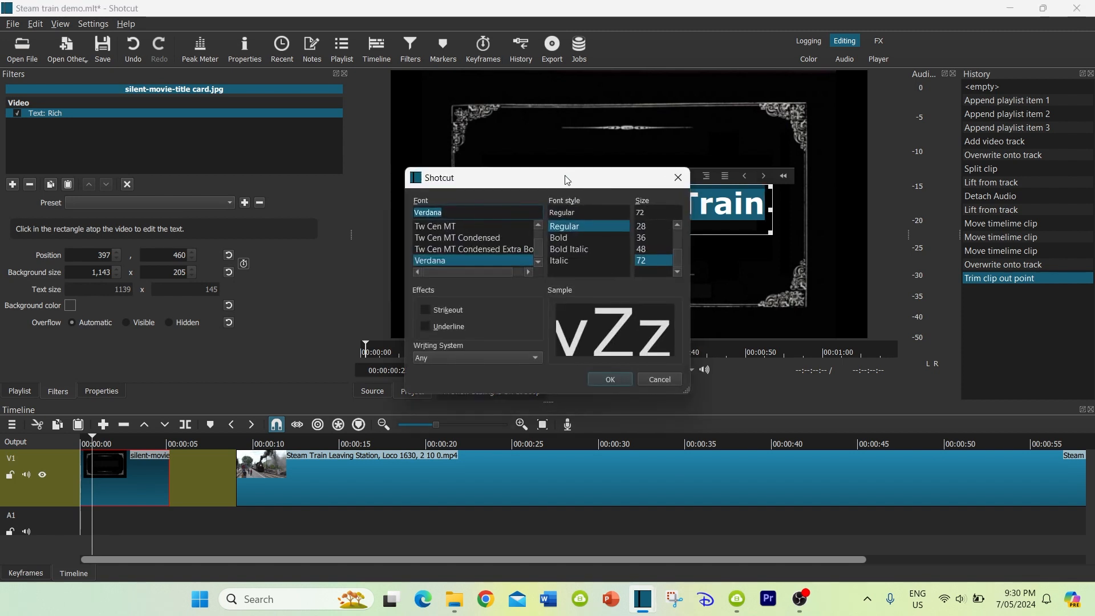
pyautogui.moveTo(573, 170); pyautogui.dragTo(573, 131)
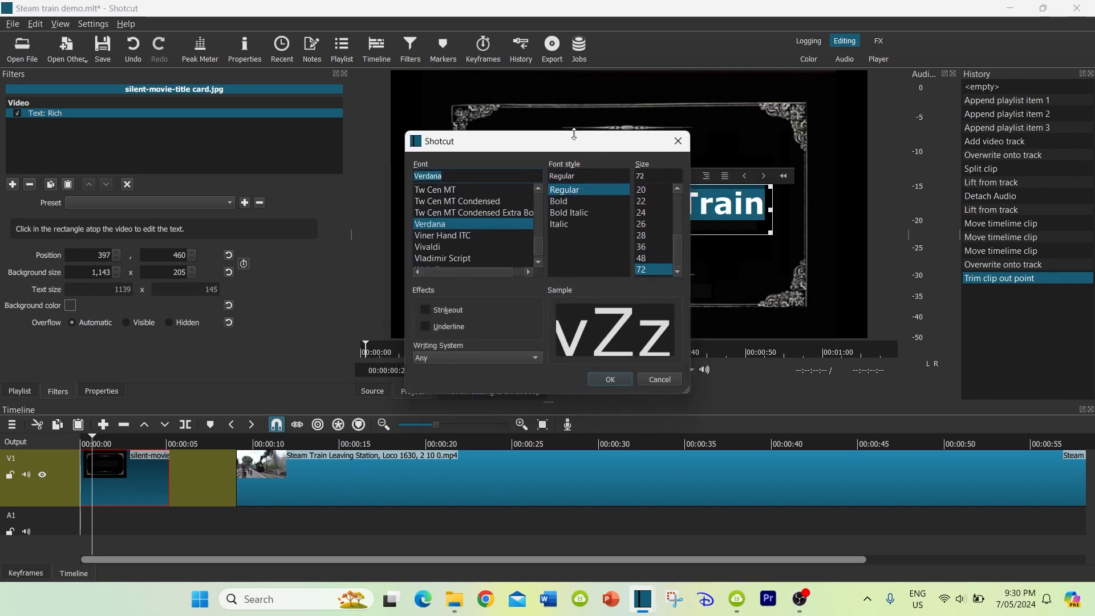
pyautogui.moveTo(694, 313); pyautogui.dragTo(780, 313)
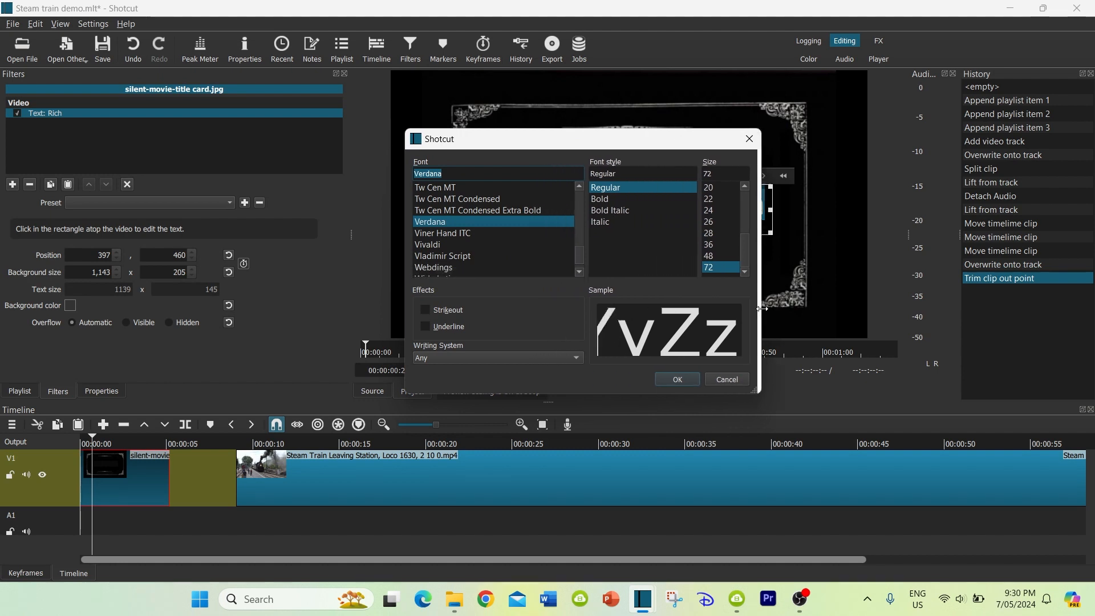
pyautogui.moveTo(574, 392); pyautogui.dragTo(574, 454)
pyautogui.scroll(20, 440, 278)
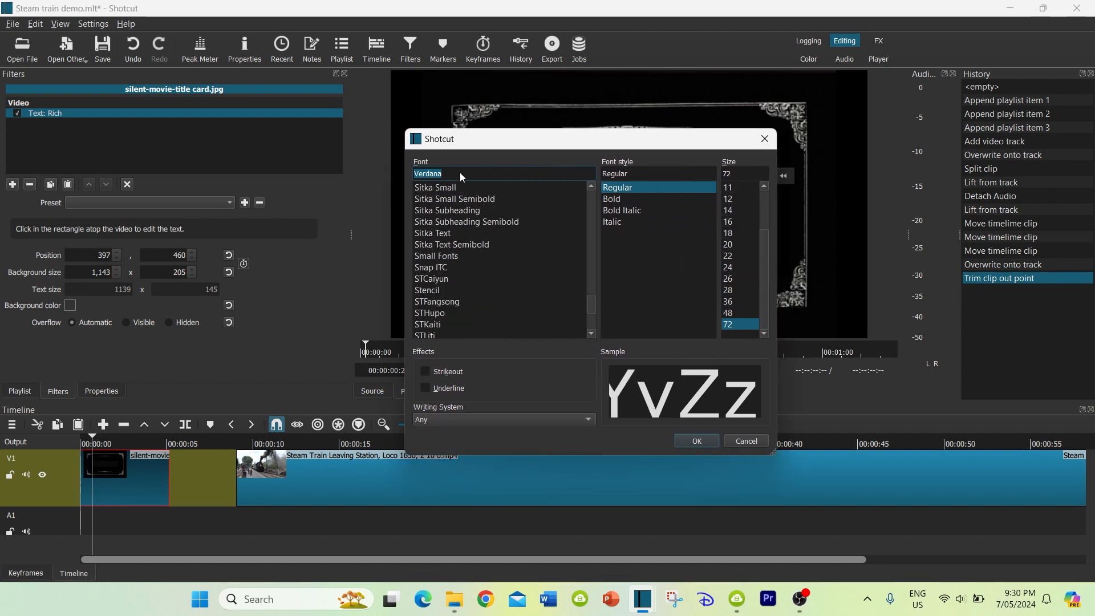
pyautogui.scroll(10, 446, 238)
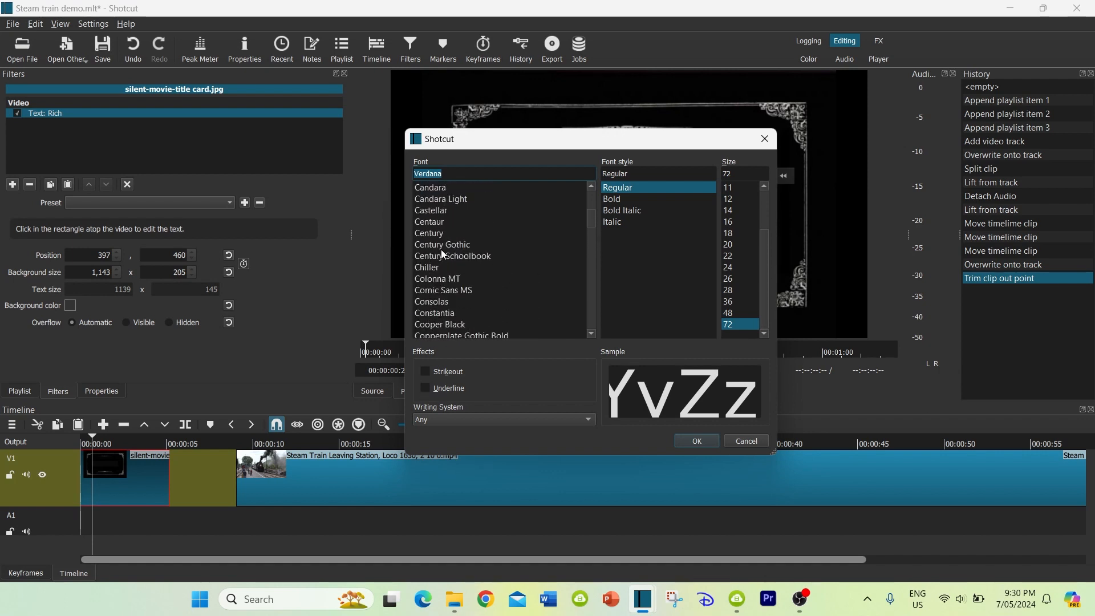
pyautogui.click(435, 244)
pyautogui.click(697, 441)
pyautogui.click(763, 211)
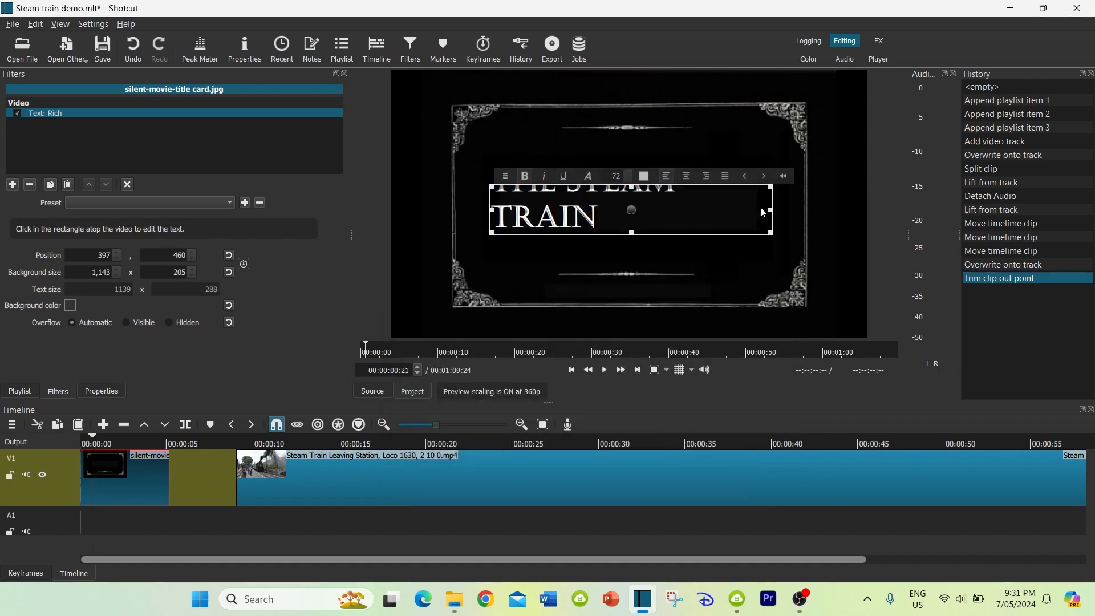
pyautogui.moveTo(771, 210); pyautogui.dragTo(805, 209)
pyautogui.moveTo(648, 210); pyautogui.dragTo(628, 208)
# Move the train clip so it directly follows the title card, and give the timeline more height
pyautogui.moveTo(433, 478); pyautogui.dragTo(365, 480)
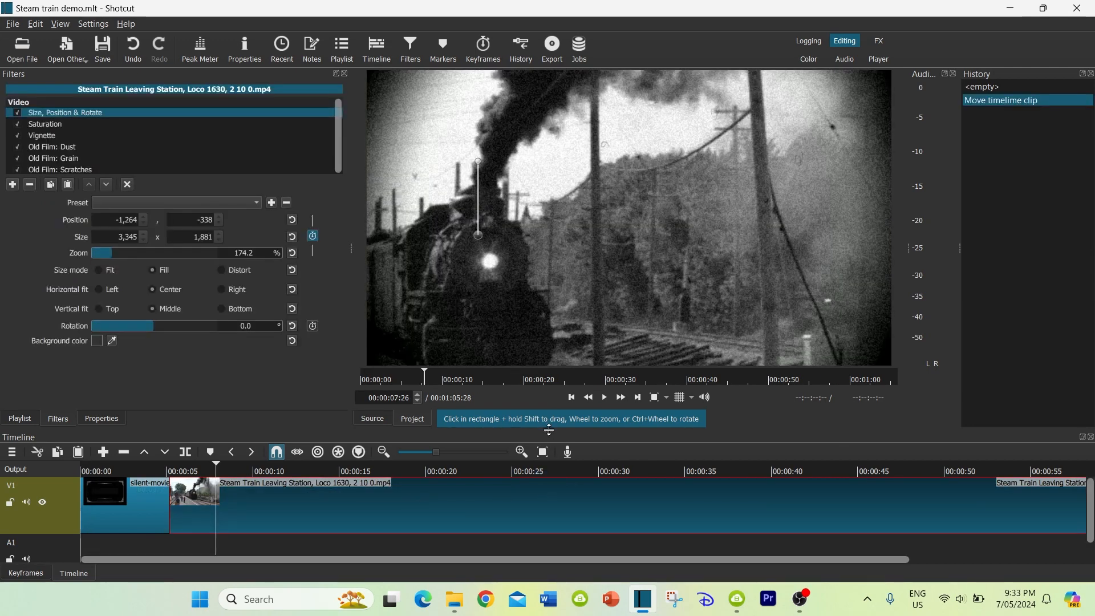
pyautogui.moveTo(549, 430); pyautogui.dragTo(549, 379)
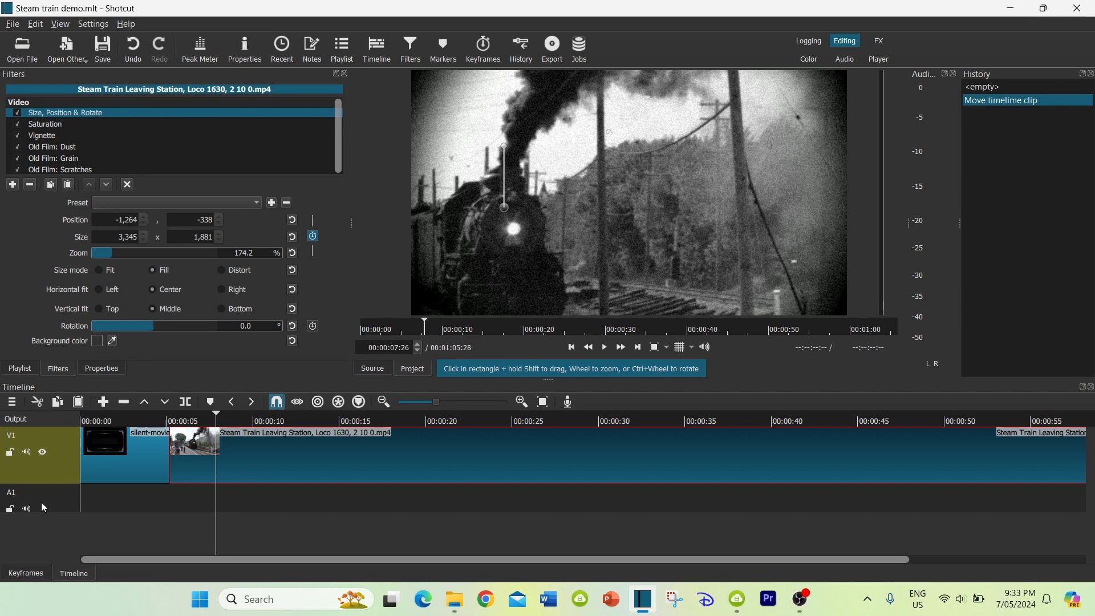
pyautogui.rightClick(61, 470)
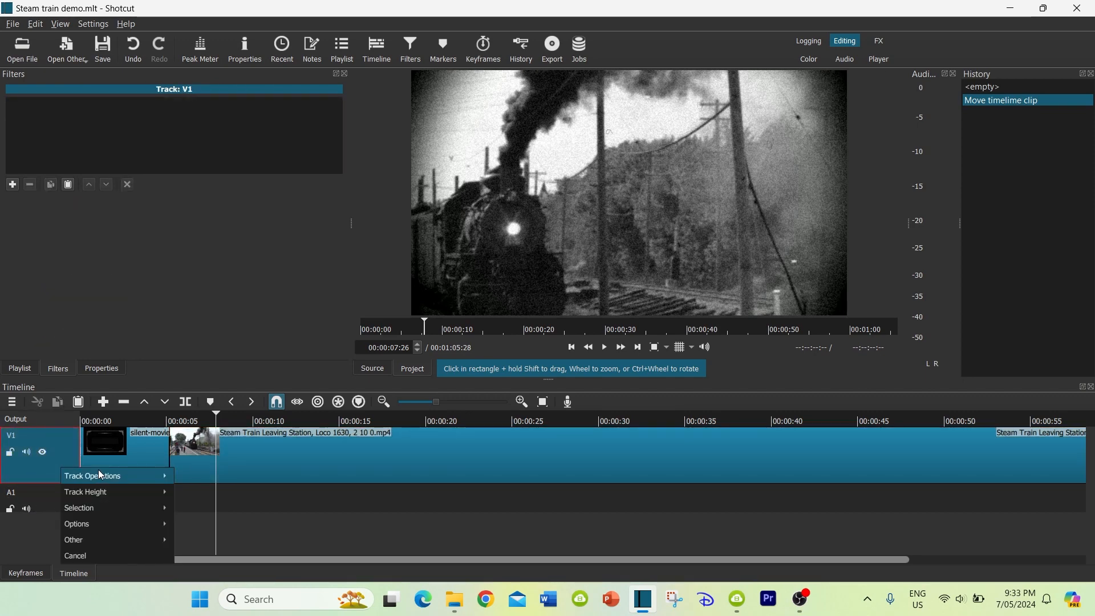
pyautogui.moveTo(108, 475)
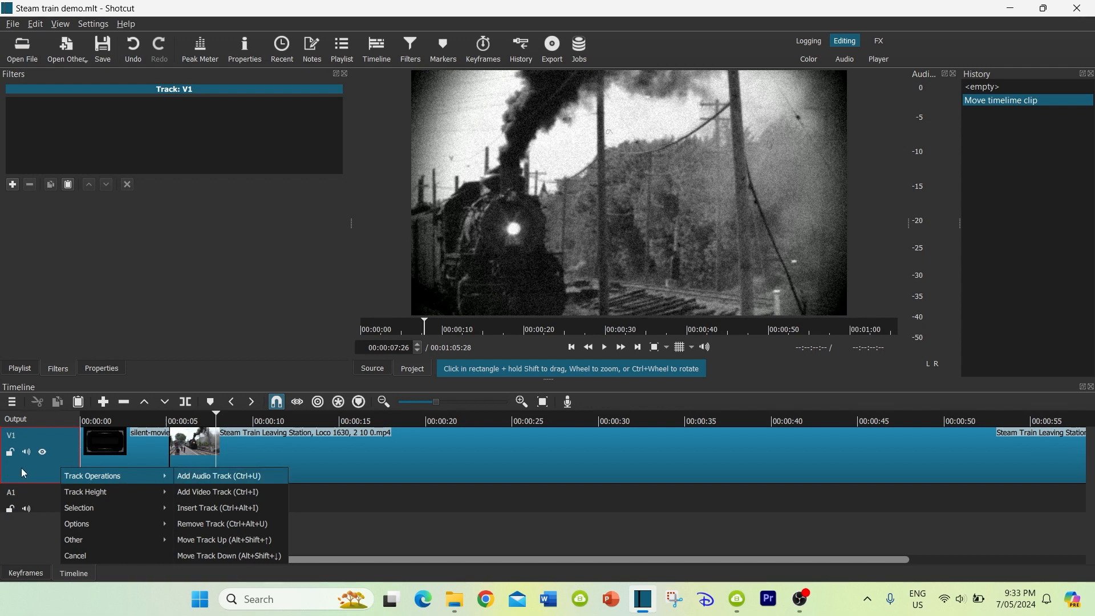
pyautogui.click(13, 405)
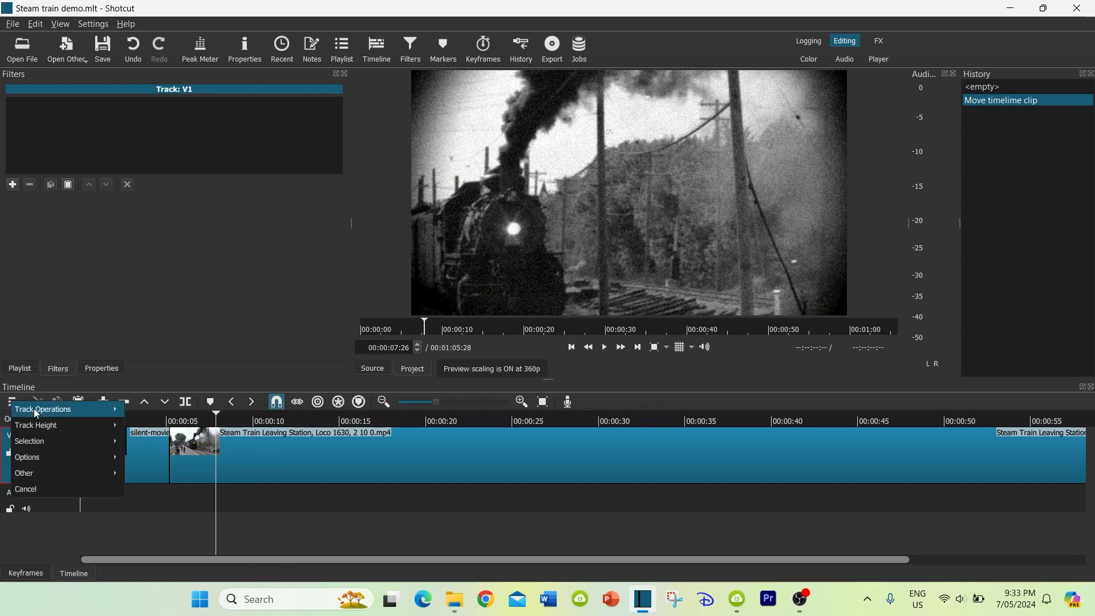
pyautogui.moveTo(56, 409)
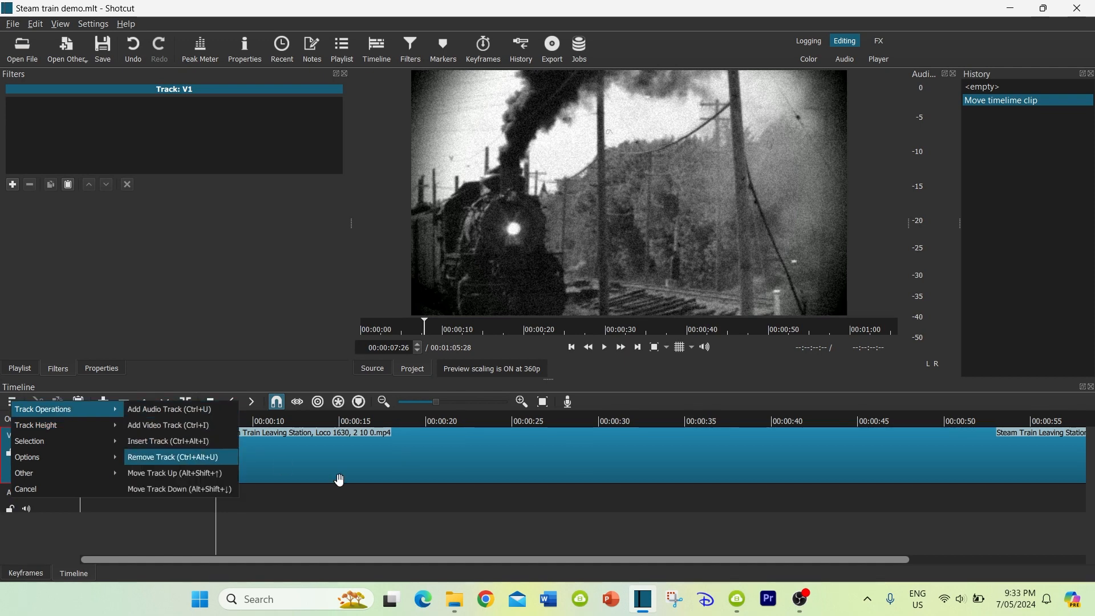
pyautogui.click(326, 523)
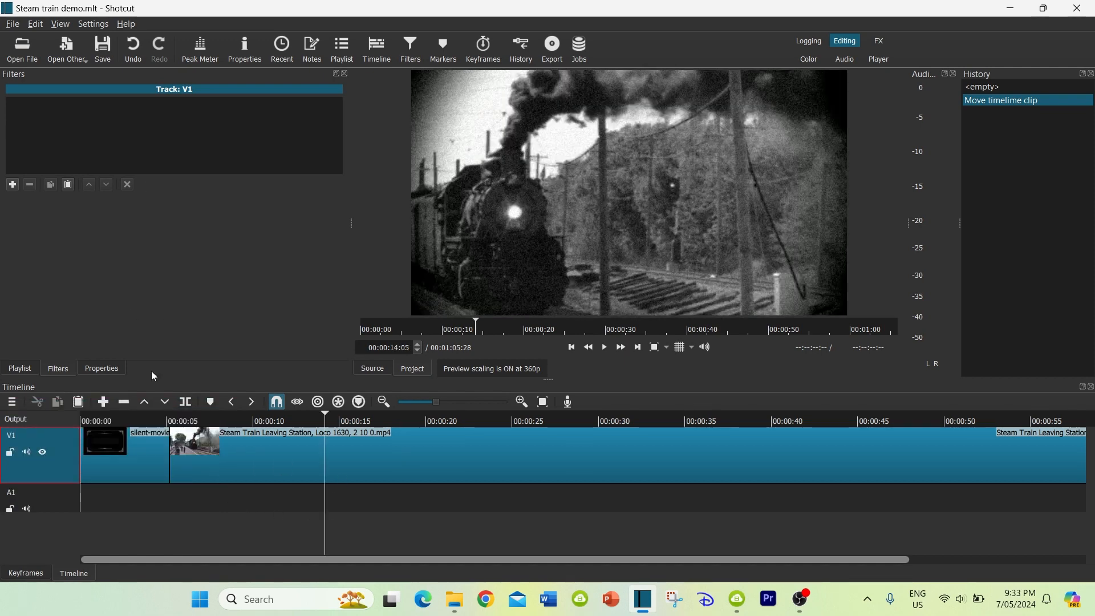
# Place old piano music.mp3 from the playlist at the start of audio track A1
pyautogui.click(346, 46)
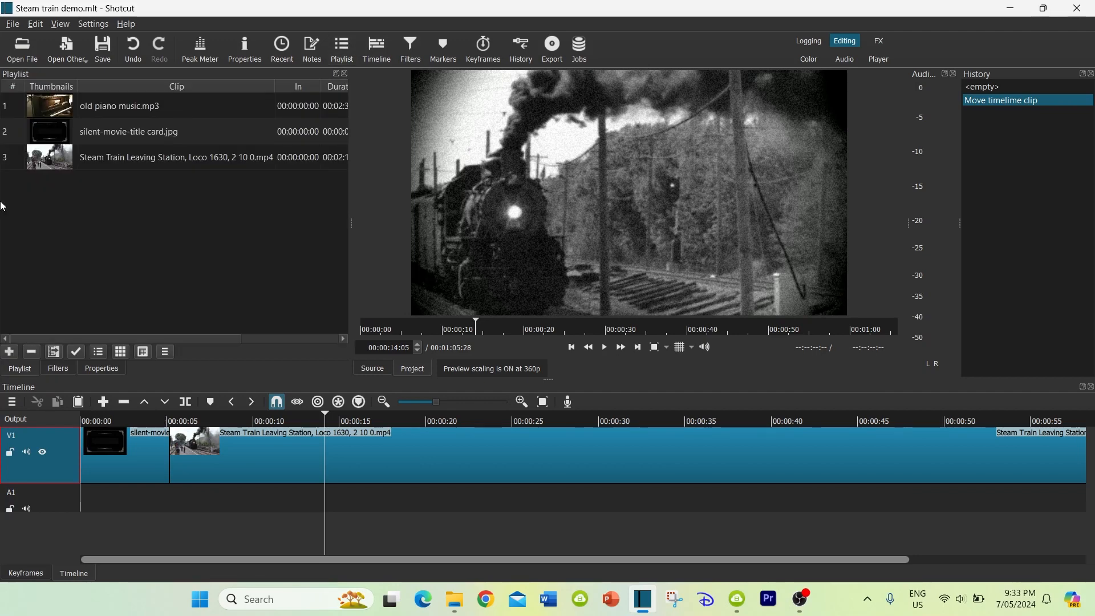
pyautogui.click(69, 108)
pyautogui.moveTo(59, 110); pyautogui.dragTo(87, 499)
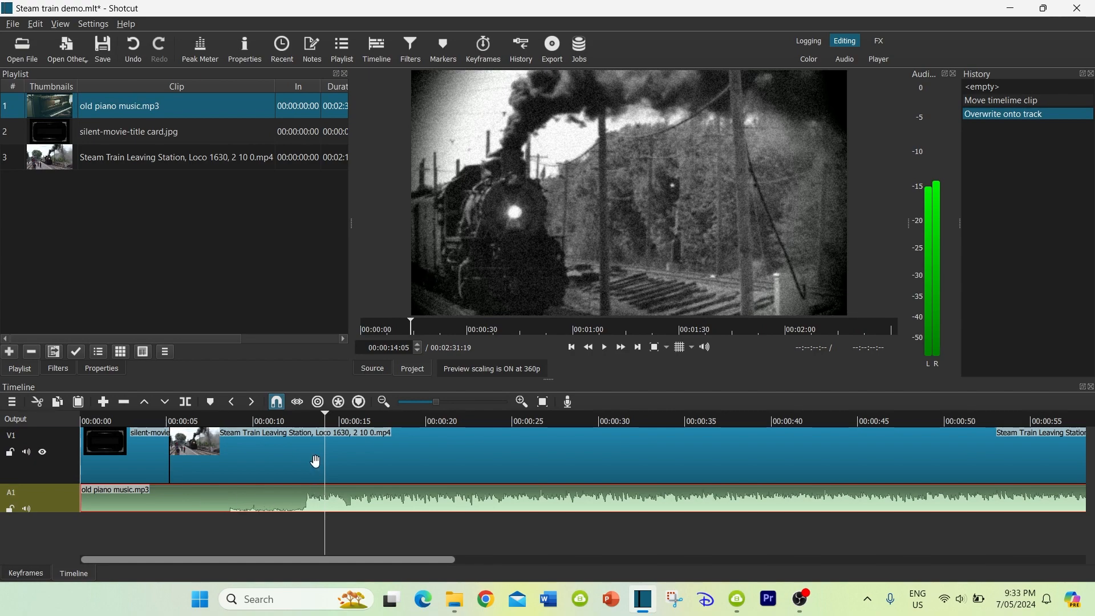
# Cut away the piano music's quiet intro up to 00:00:12:21 and move the remaining part to the start of the timeline
pyautogui.click(284, 423)
pyautogui.moveTo(284, 423); pyautogui.dragTo(300, 417)
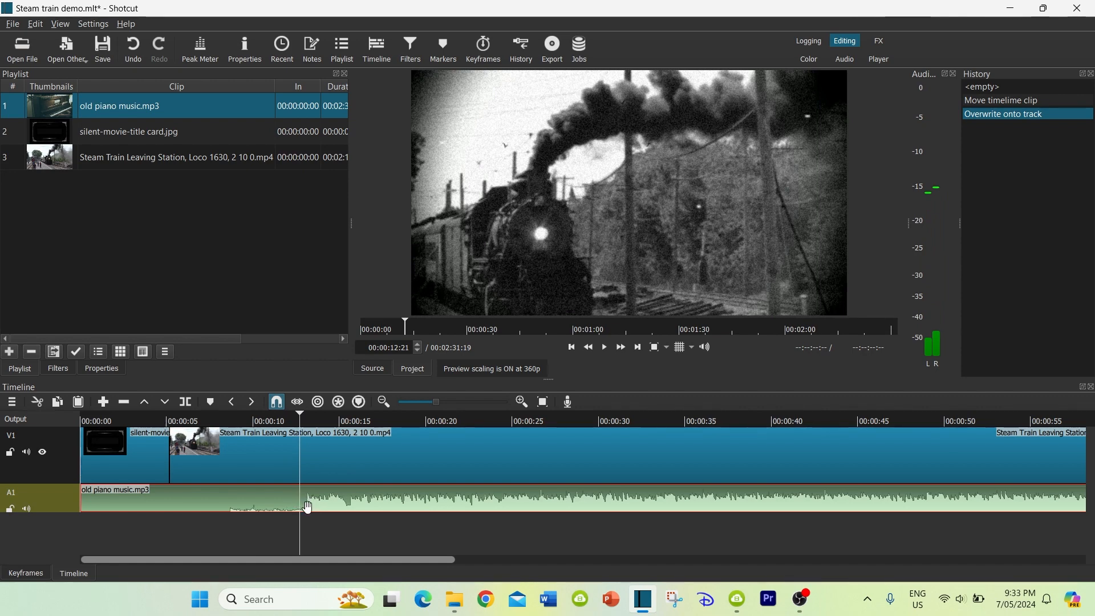
pyautogui.press('s')
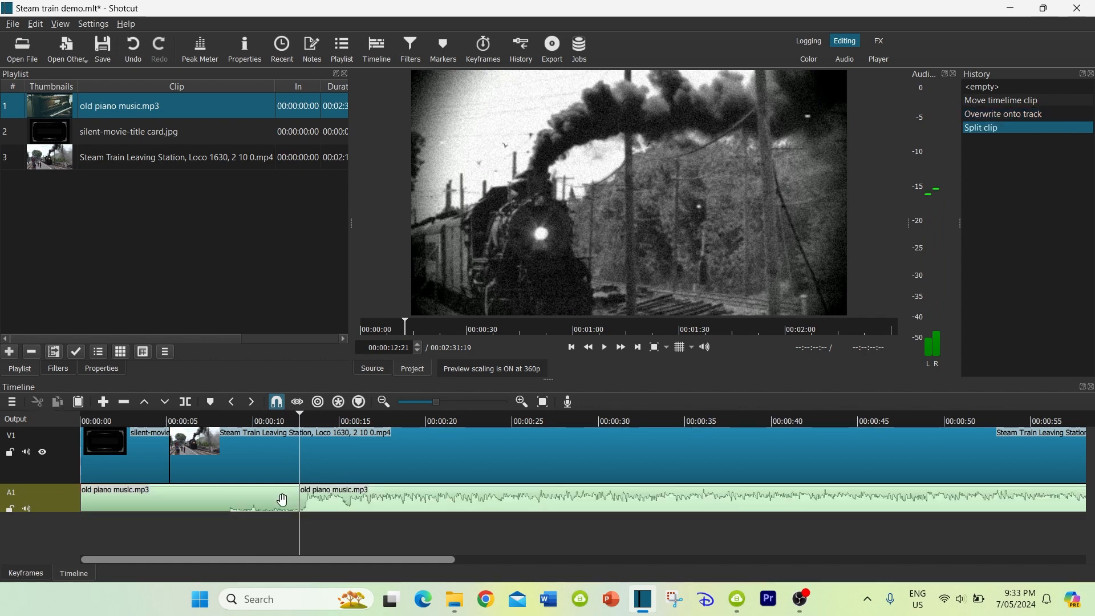
pyautogui.click(282, 500)
pyautogui.press('Delete')
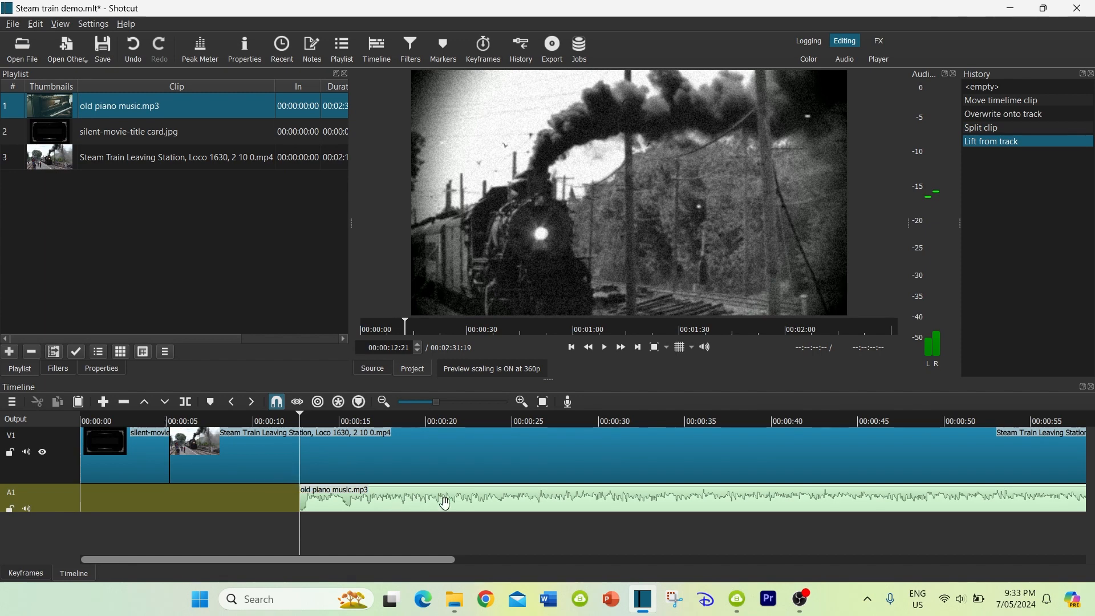
pyautogui.moveTo(444, 503); pyautogui.dragTo(192, 495)
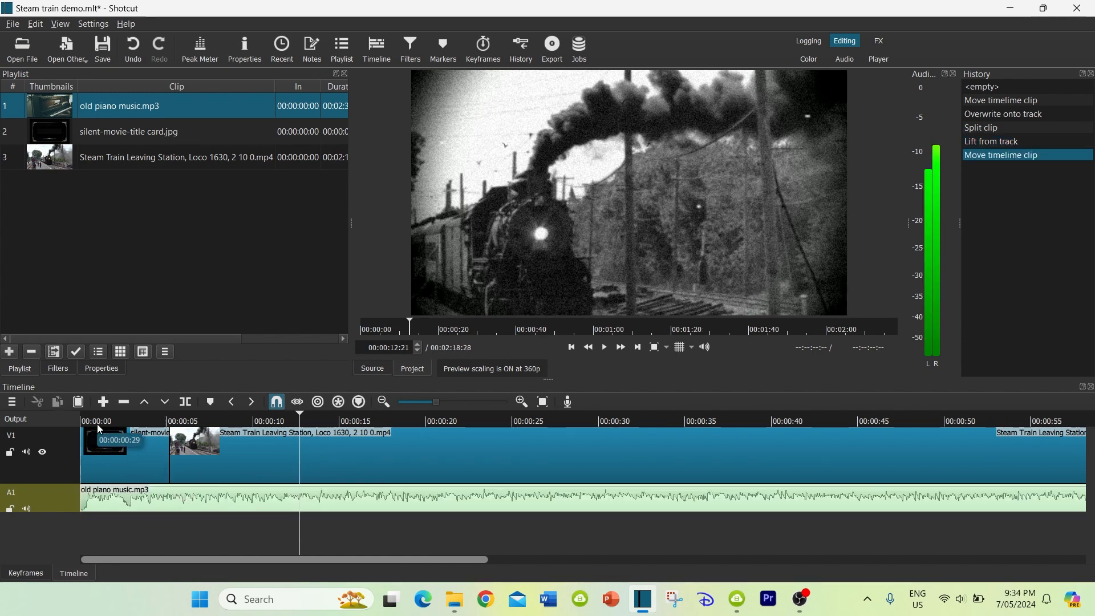
# Save the project and play the opening title card with its piano music
pyautogui.hotkey('ctrl', 's')
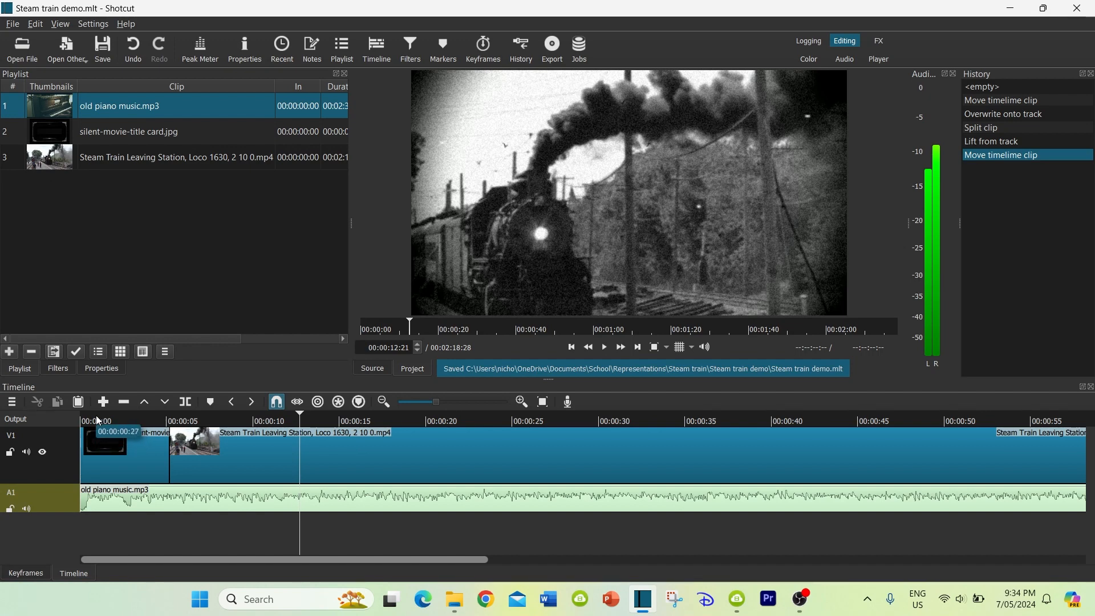
pyautogui.click(96, 419)
pyautogui.press('space')
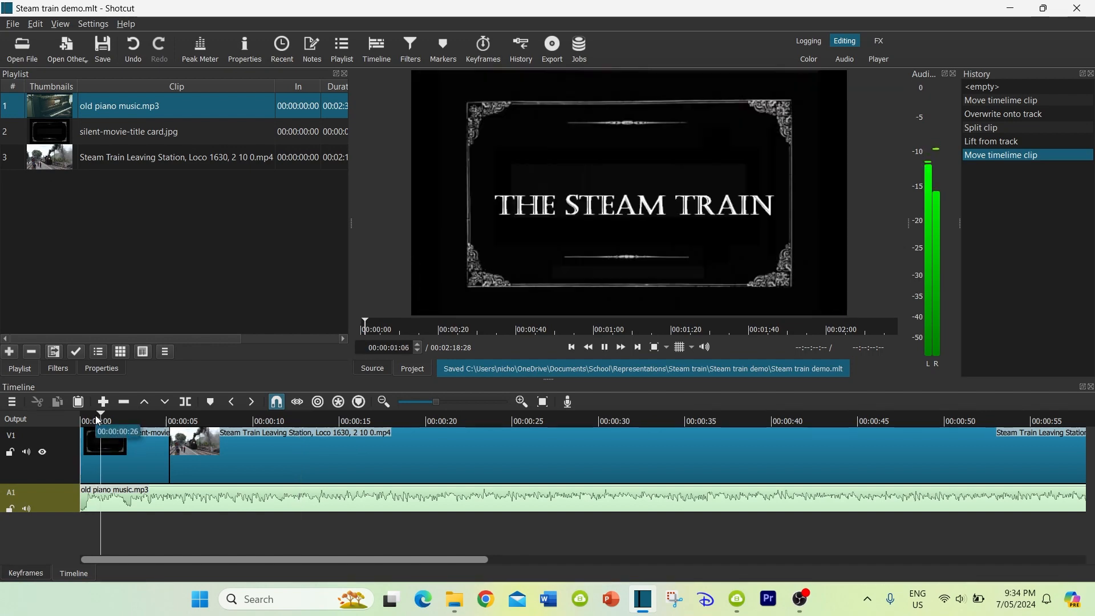
pyautogui.press('space')
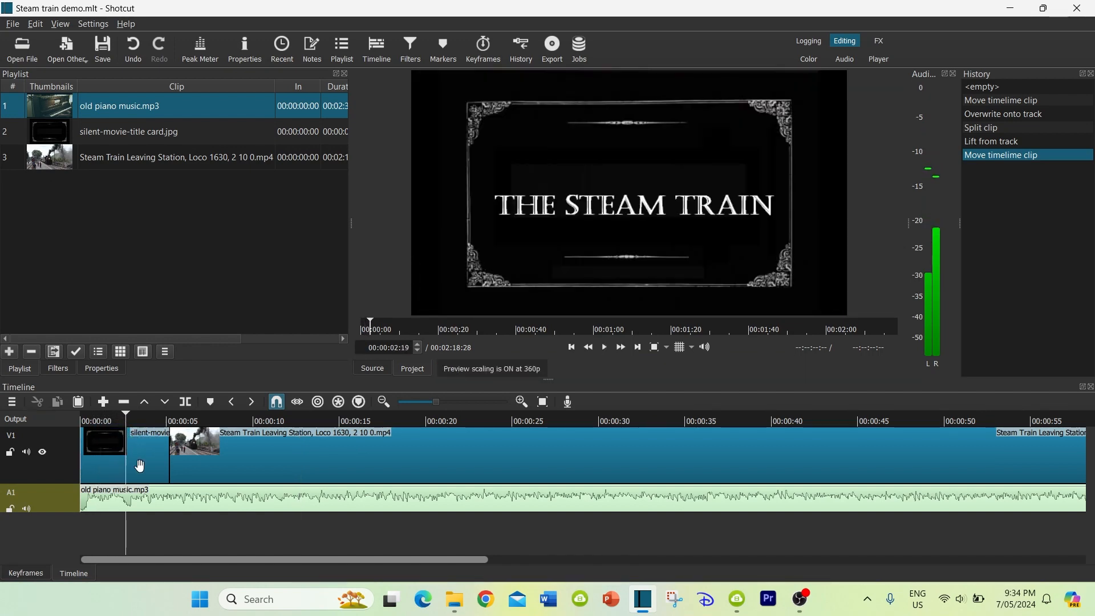
# Copy the train clip's filters onto the title card clip
pyautogui.click(140, 466)
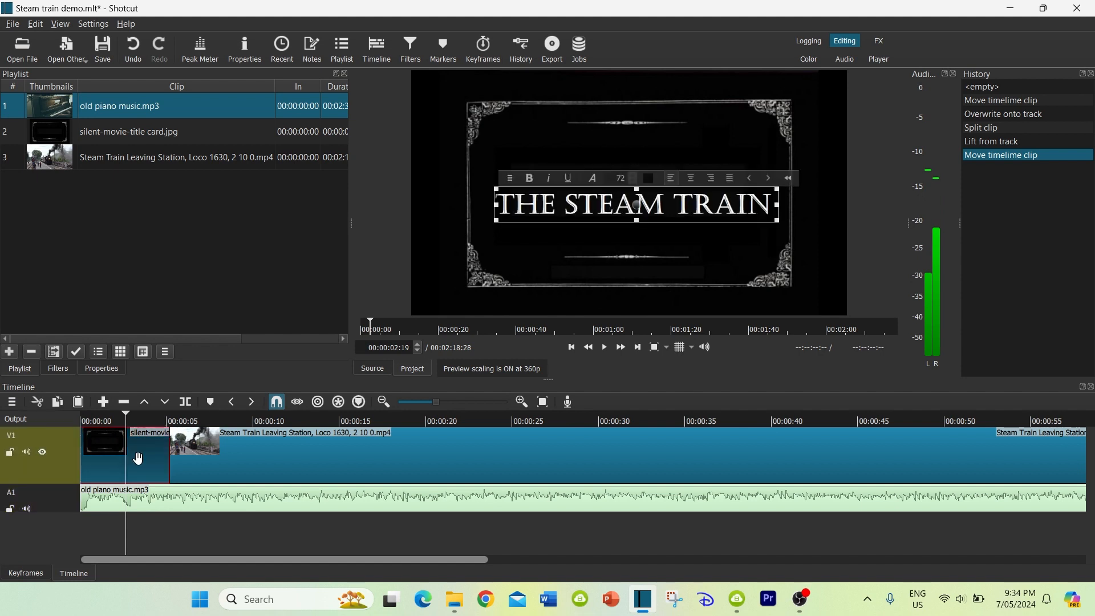
pyautogui.click(274, 472)
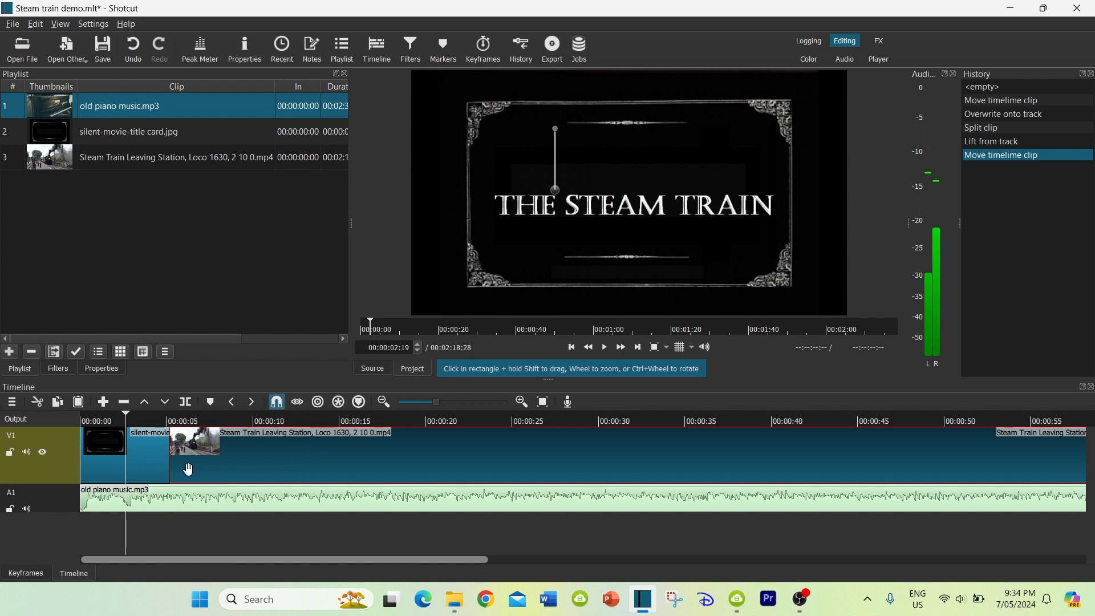
pyautogui.click(146, 450)
pyautogui.click(240, 465)
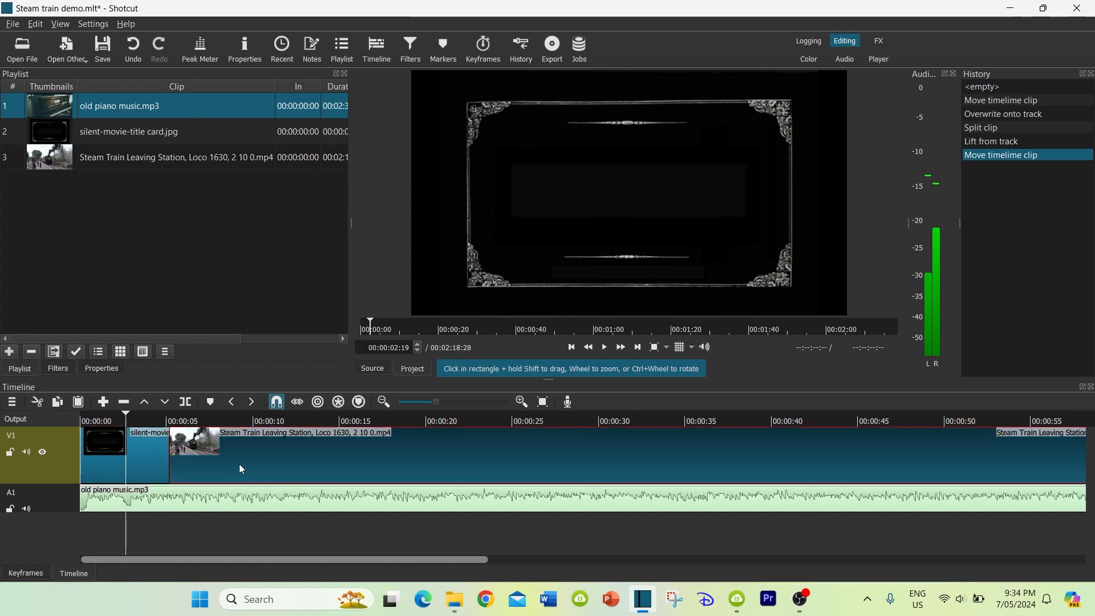
pyautogui.click(57, 369)
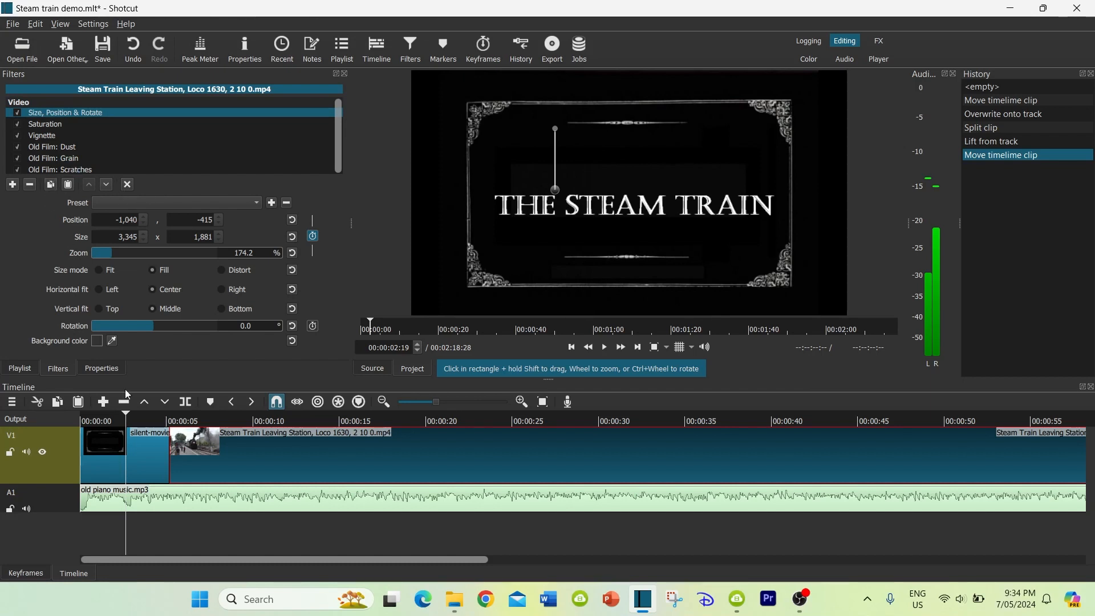
pyautogui.click(145, 455)
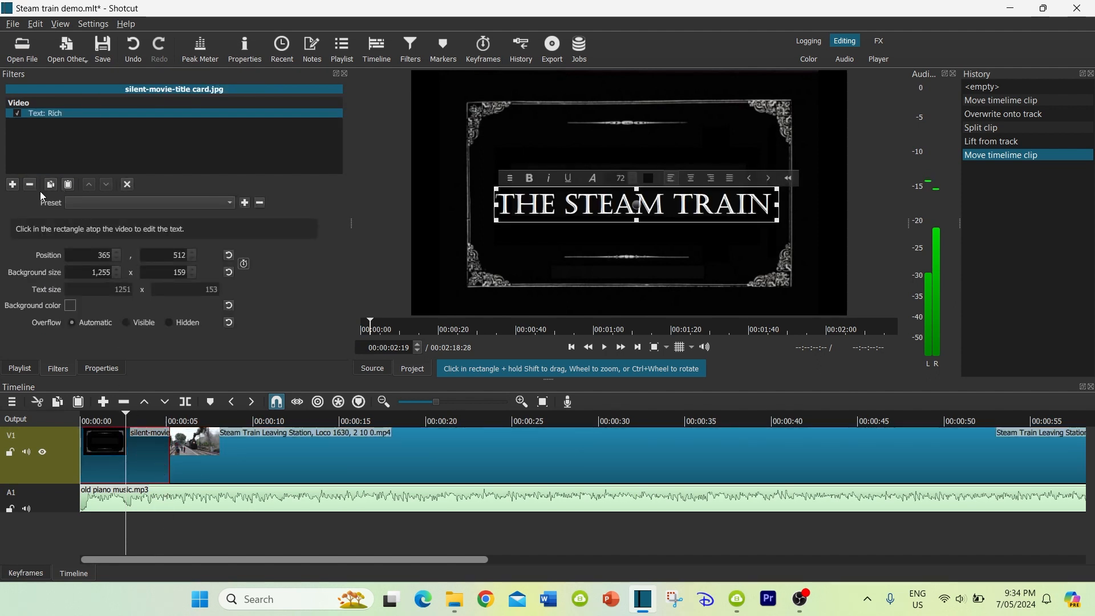
pyautogui.click(69, 186)
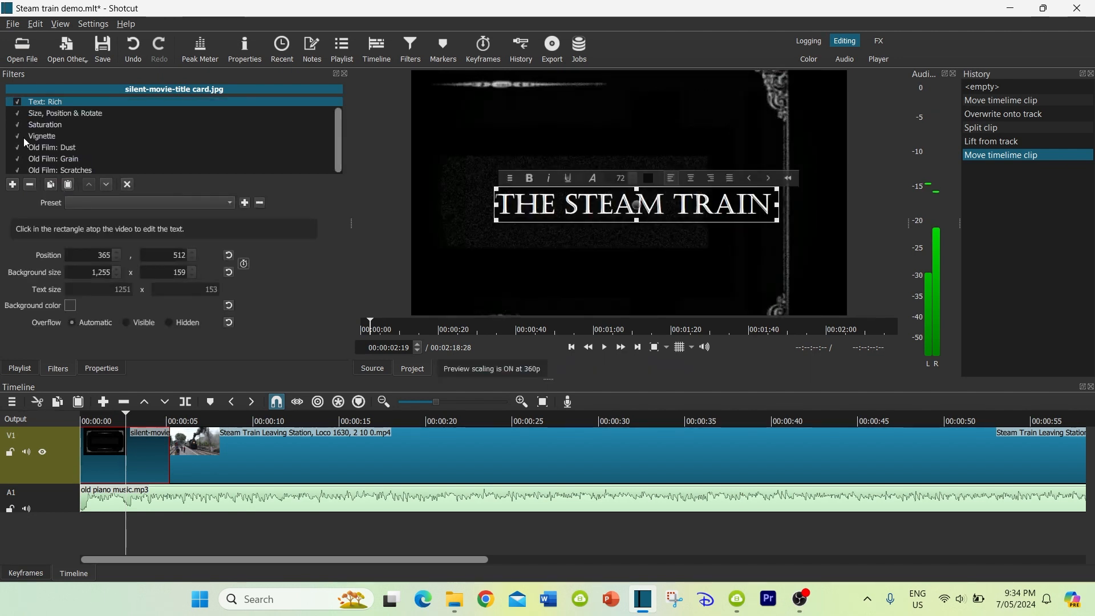
# Remove the Size, Position & Rotate and Saturation filters from the title card
pyautogui.click(42, 114)
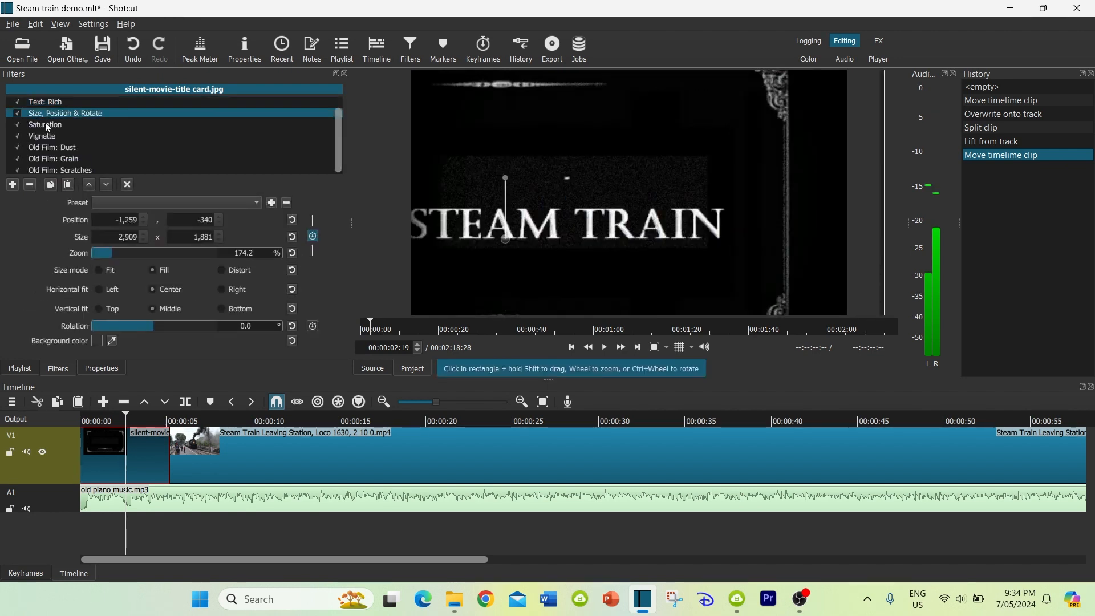
pyautogui.click(30, 185)
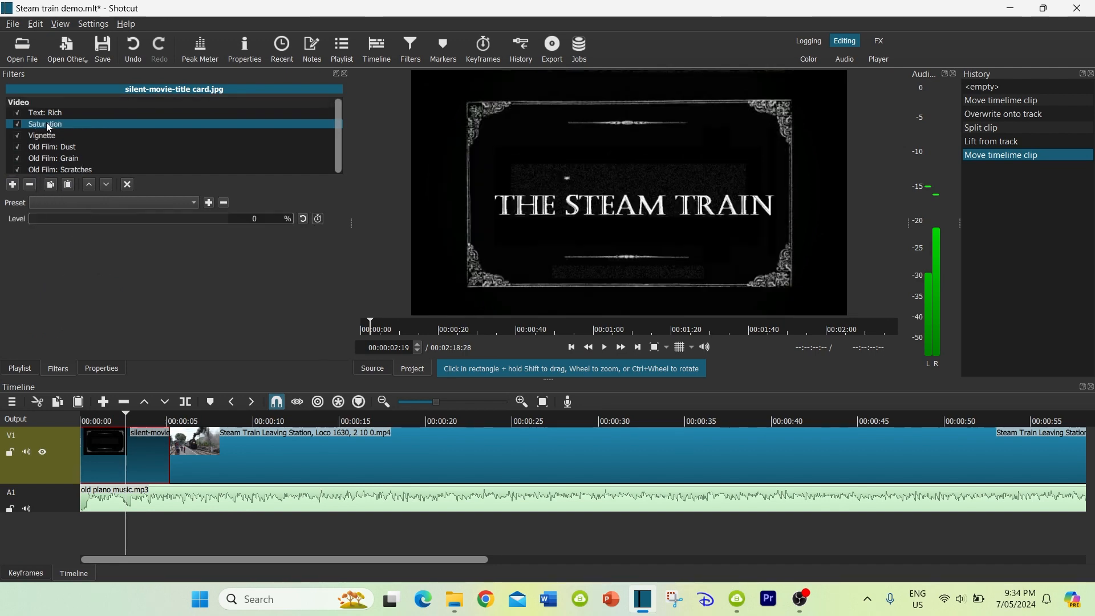
pyautogui.click(29, 185)
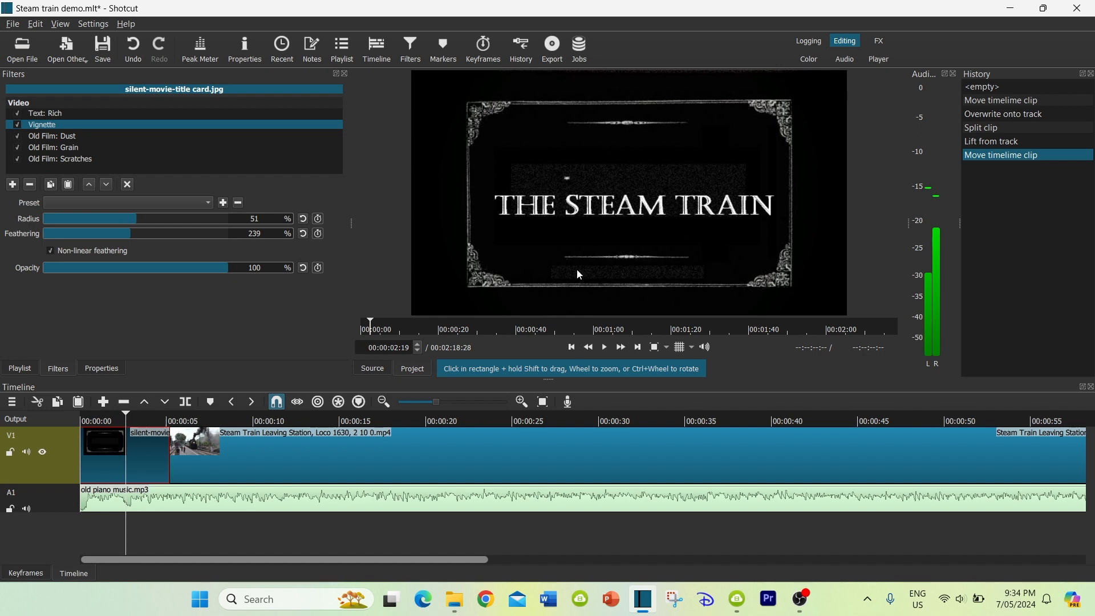
# Play the title card from about one second in to check its old-film effects
pyautogui.click(101, 422)
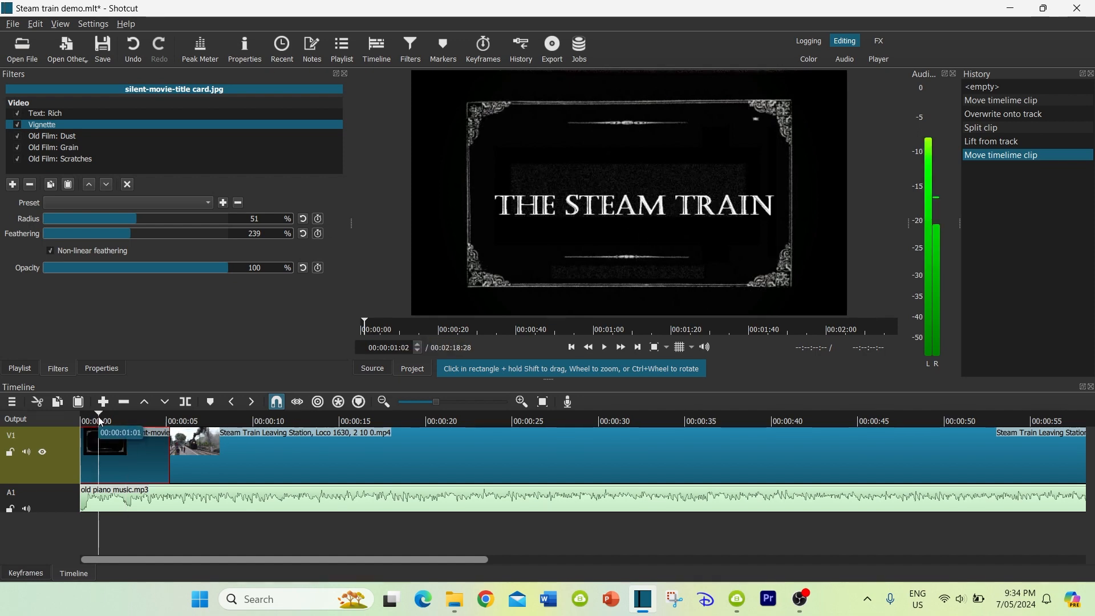
pyautogui.press('space')
pyautogui.press('space')
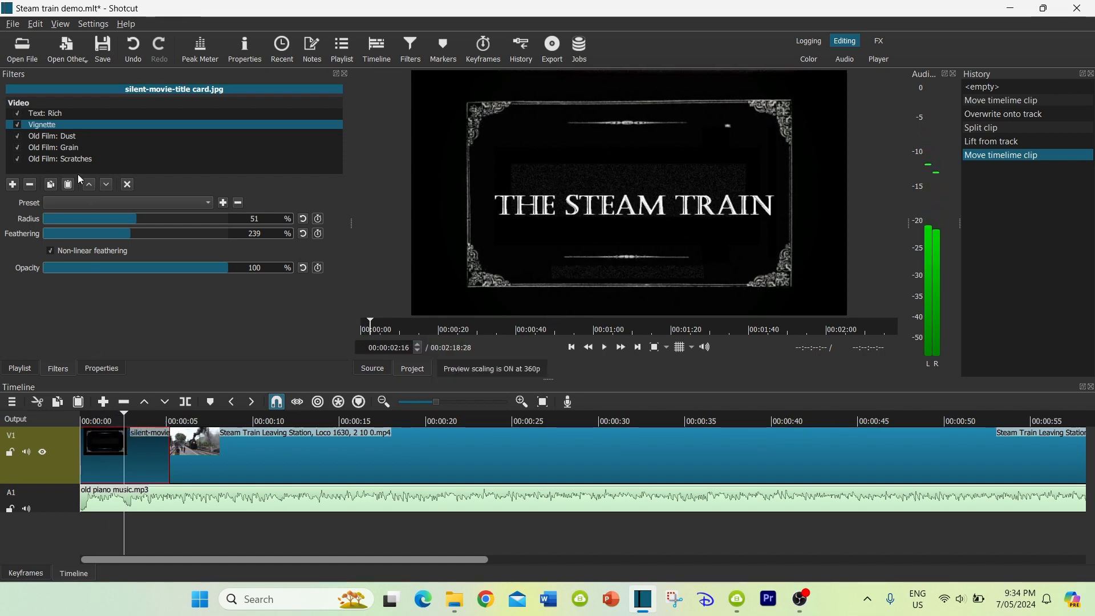
# Move the title card's rich text up to about position 357, 462
pyautogui.click(52, 114)
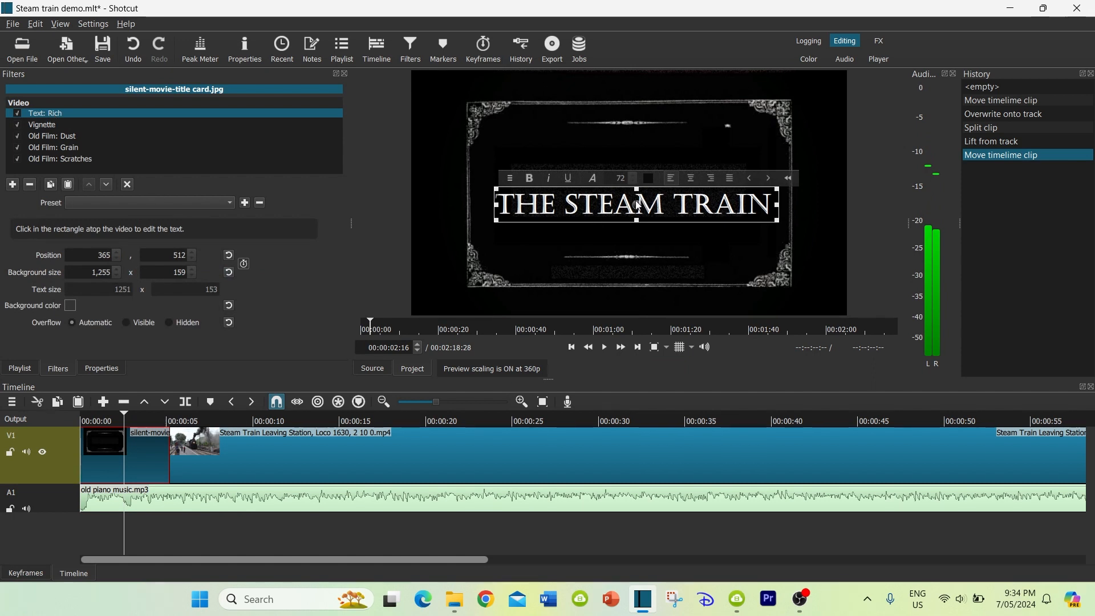
pyautogui.moveTo(630, 200); pyautogui.dragTo(629, 198)
pyautogui.moveTo(624, 190); pyautogui.dragTo(630, 191)
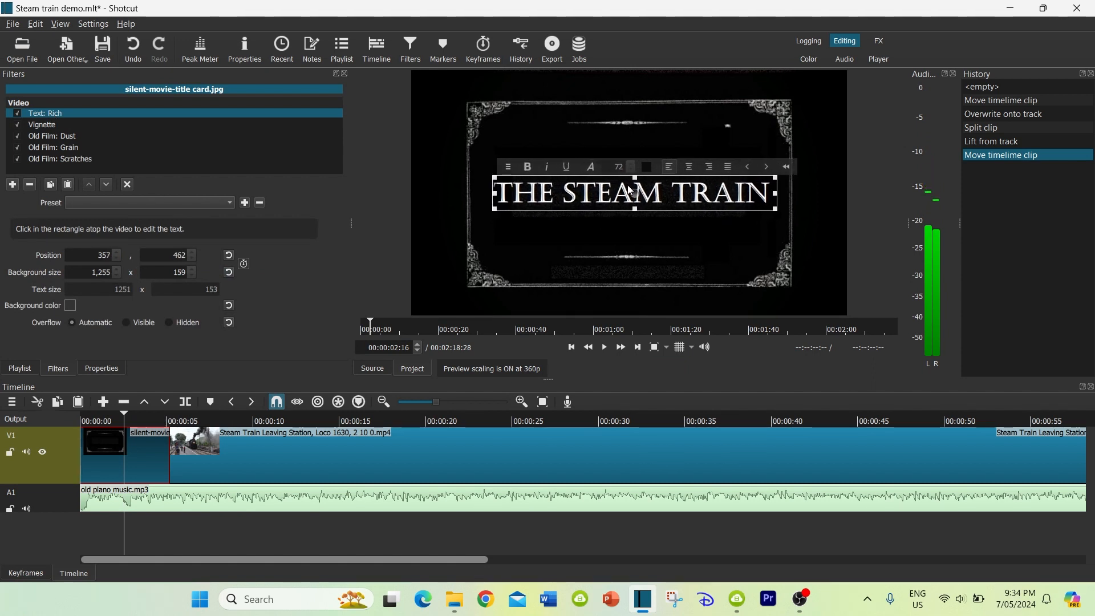
# Preview the beginning of the train clip after the title card and save the project
pyautogui.click(194, 421)
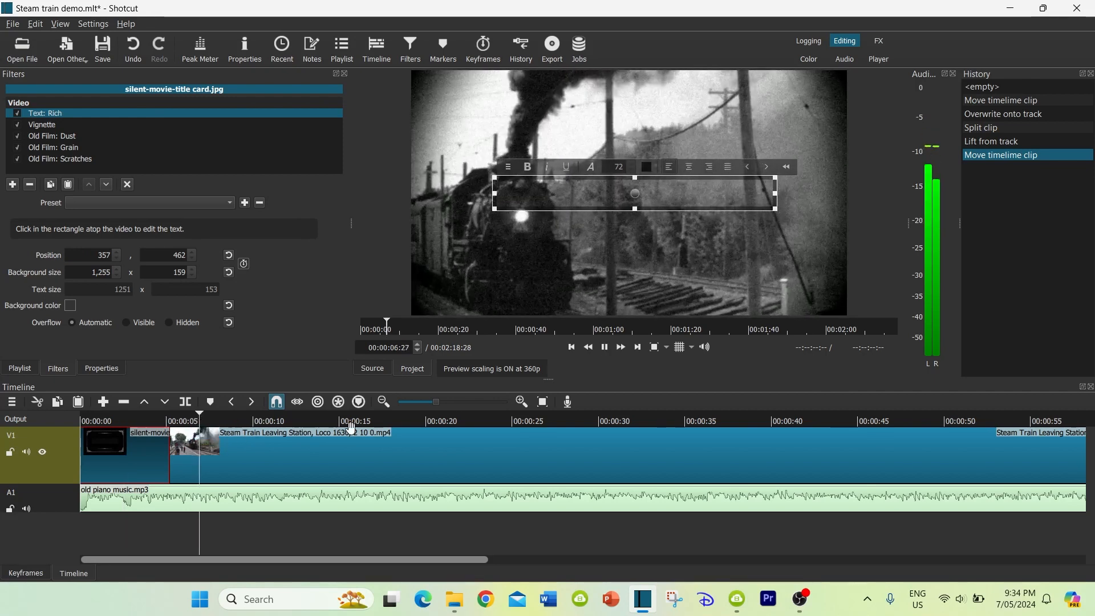
pyautogui.press('space')
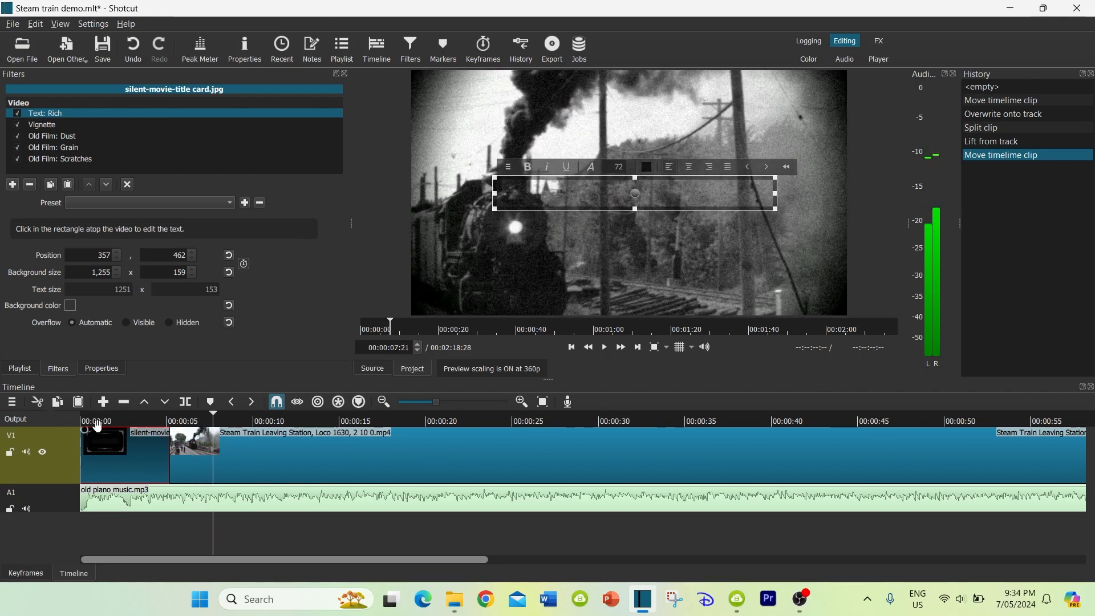
pyautogui.moveTo(96, 425); pyautogui.dragTo(336, 425)
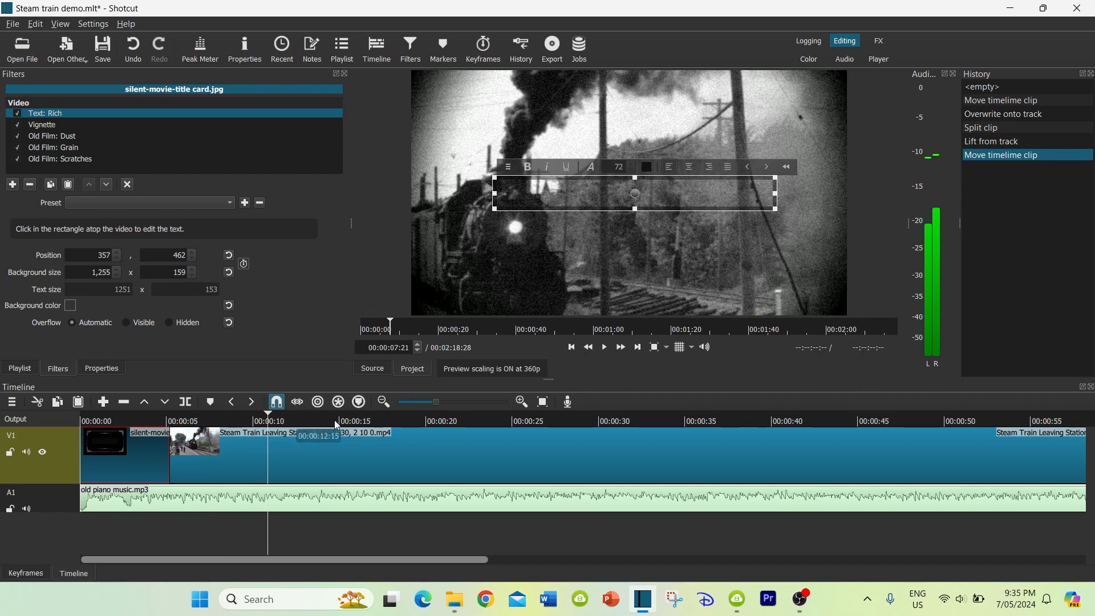
pyautogui.hotkey('ctrl', 's')
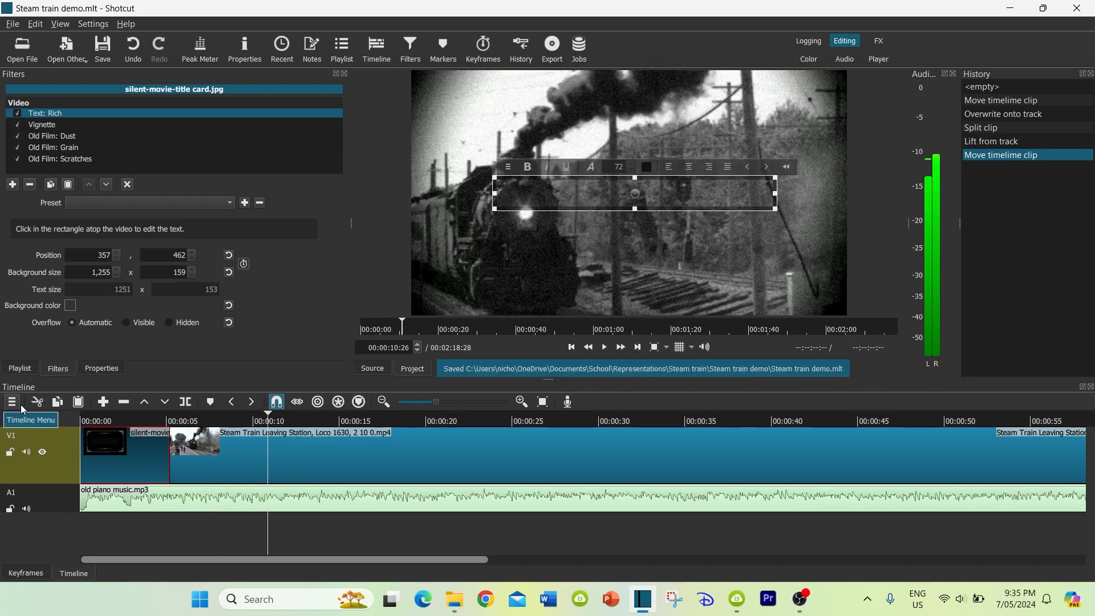
# Play the timeline from the title card into the train clip to check the transition
pyautogui.click(105, 421)
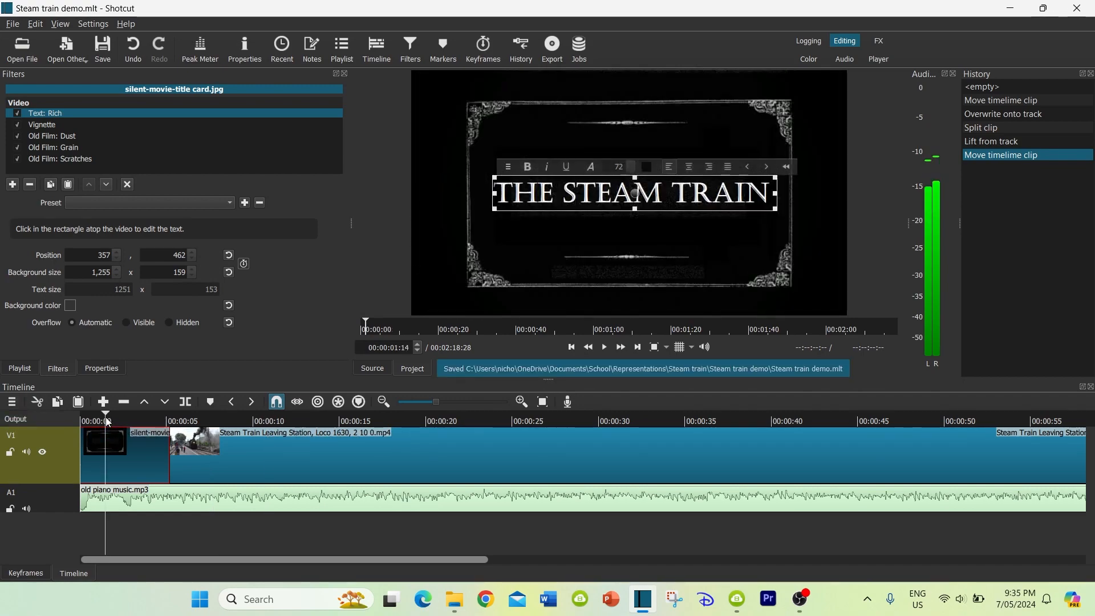
pyautogui.press('space')
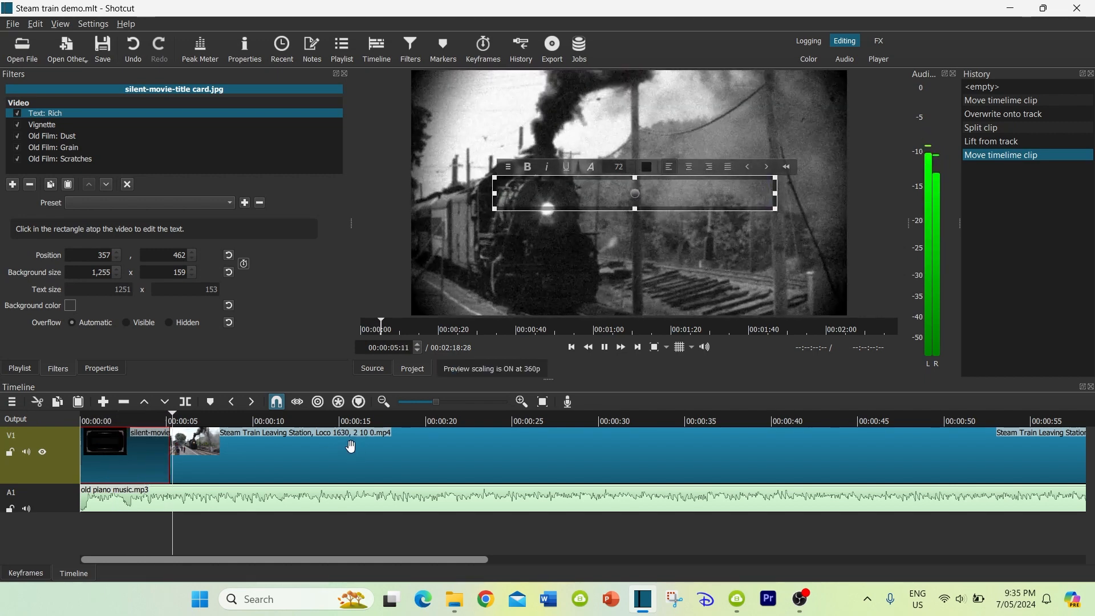
pyautogui.press('space')
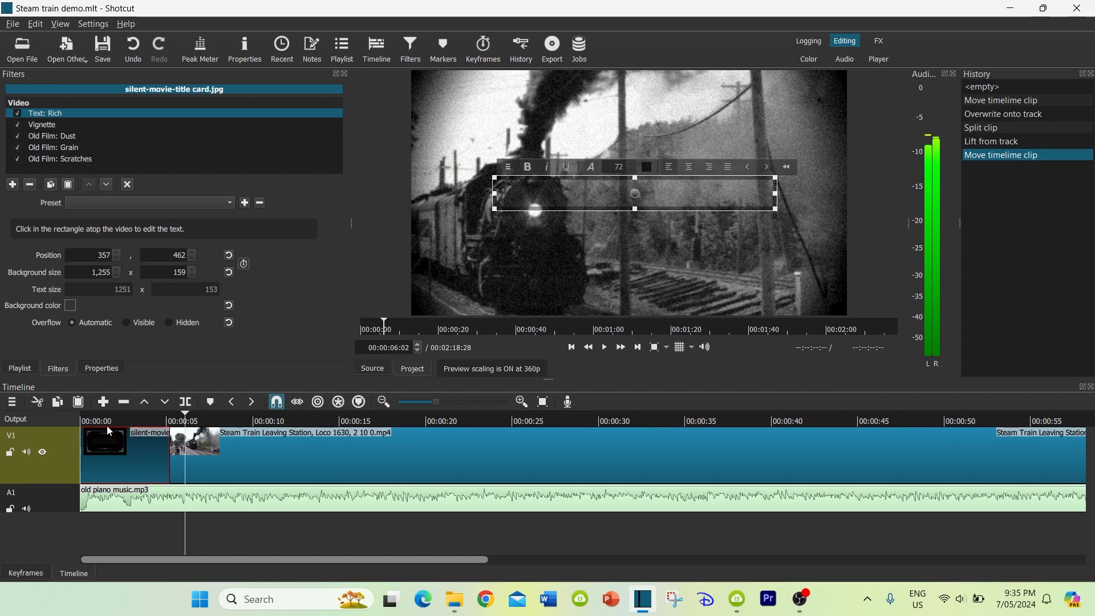
# Add a fade-in to the start of the title card and a fade-in of about 00:00:01:05 to the piano music
pyautogui.moveTo(84, 435); pyautogui.dragTo(111, 442)
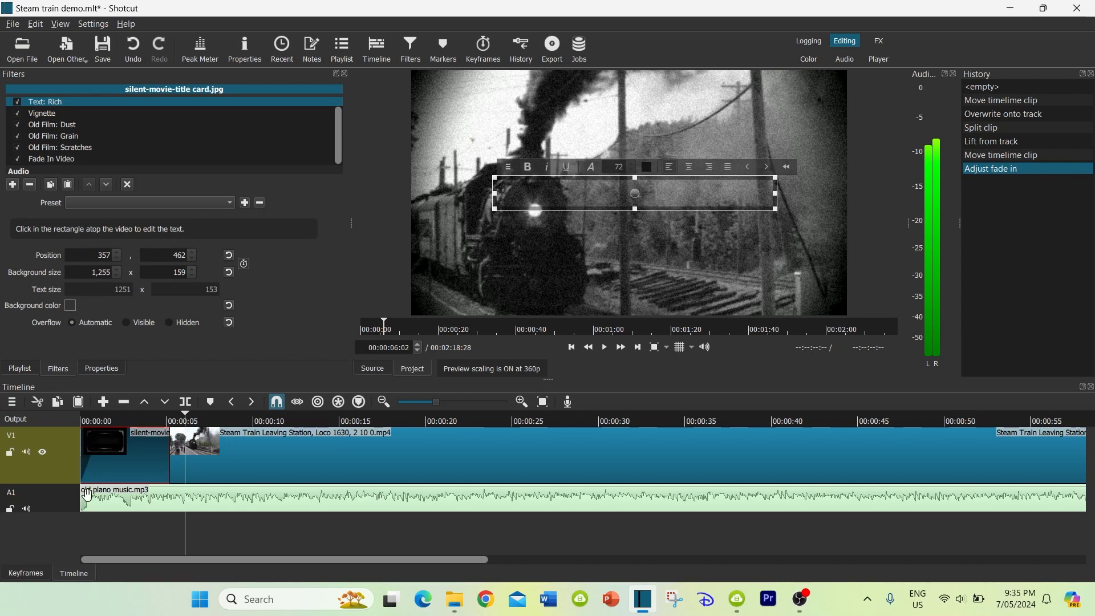
pyautogui.moveTo(85, 492); pyautogui.dragTo(112, 497)
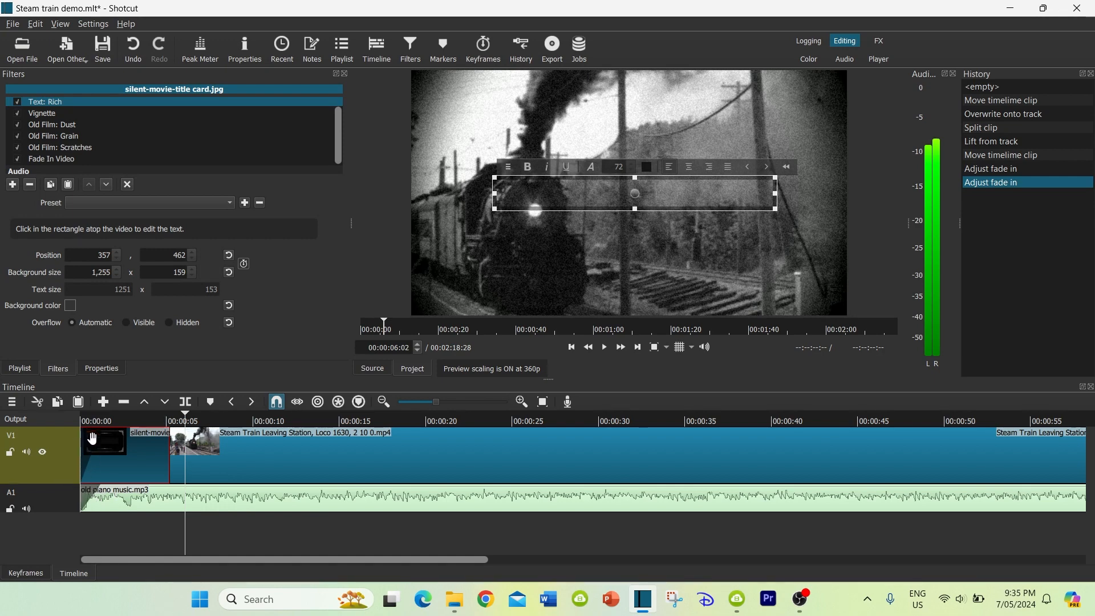
# Split the piano music at 00:01:06:02, just past the end of the train clip, and delete the leftover music after the cut
pyautogui.hscroll(5, 770, 469)
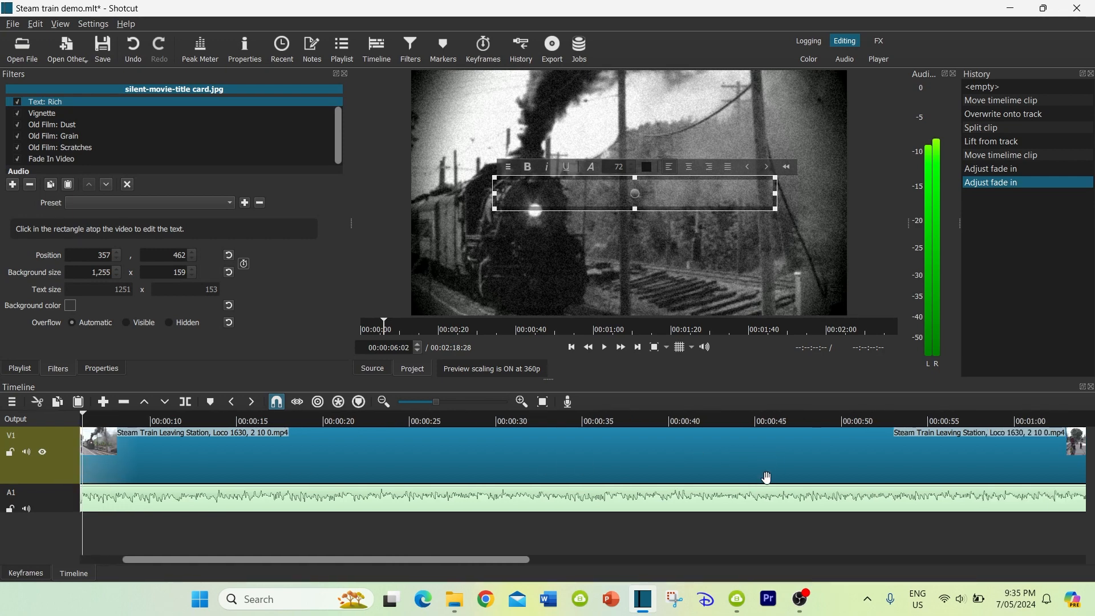
pyautogui.hscroll(2, 767, 473)
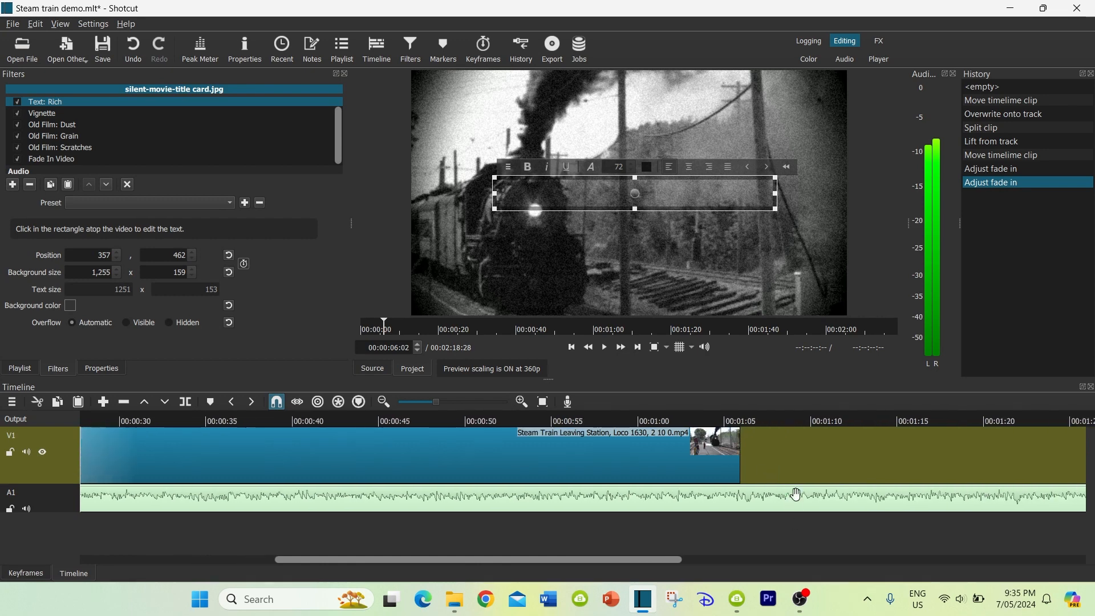
pyautogui.click(773, 510)
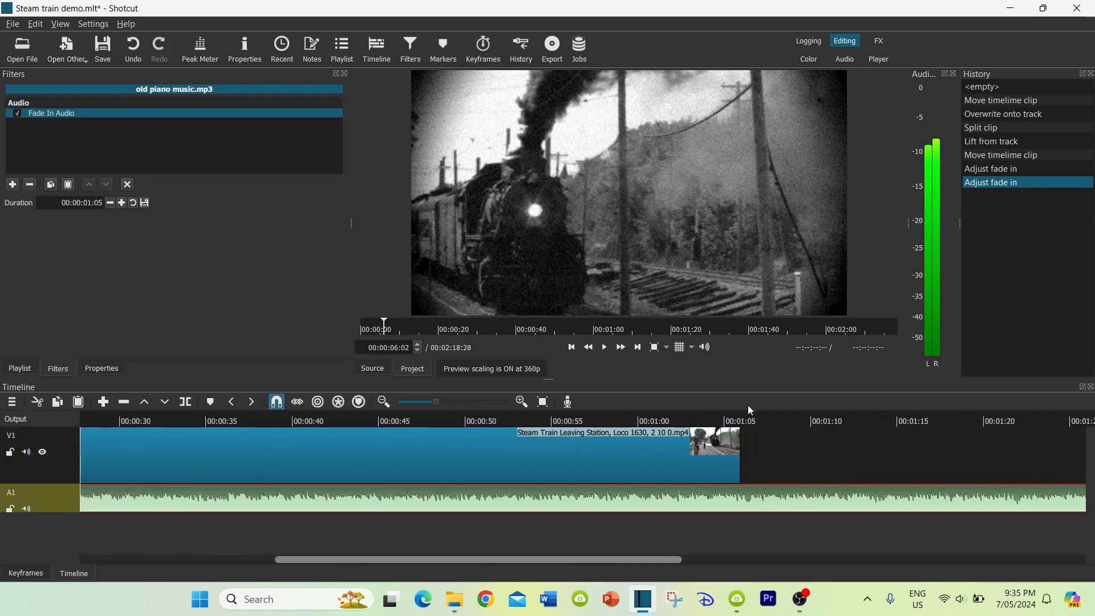
pyautogui.click(743, 421)
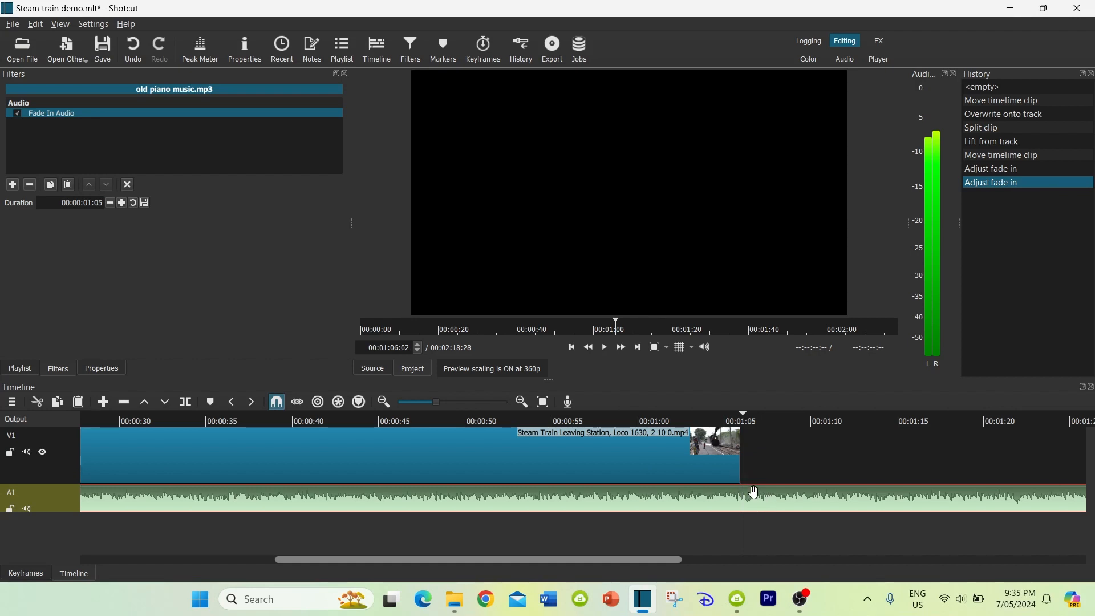
pyautogui.press('s')
pyautogui.click(752, 498)
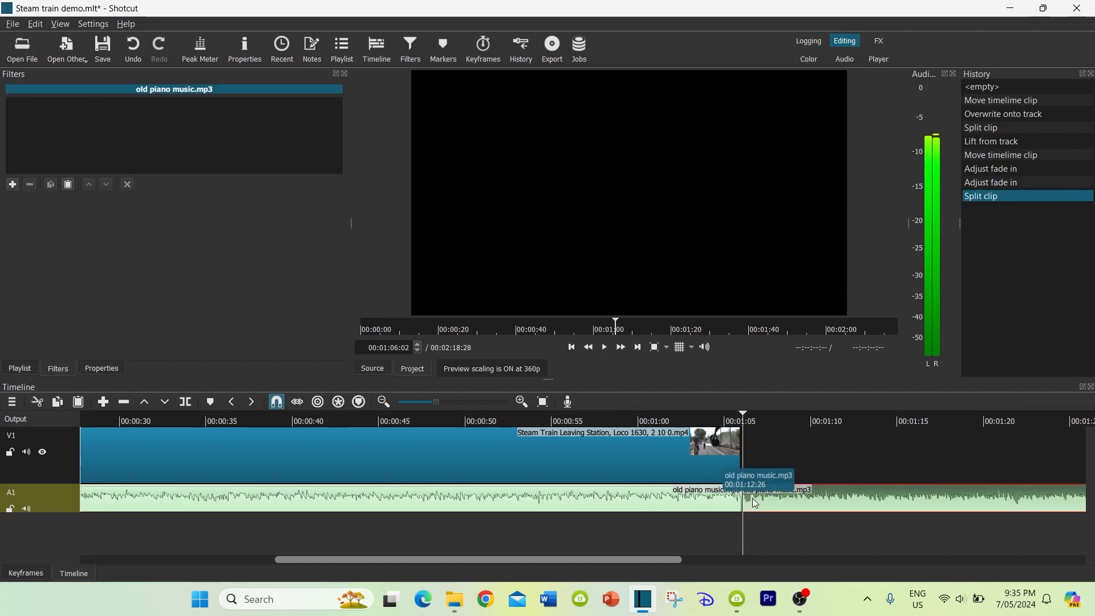
pyautogui.press('Delete')
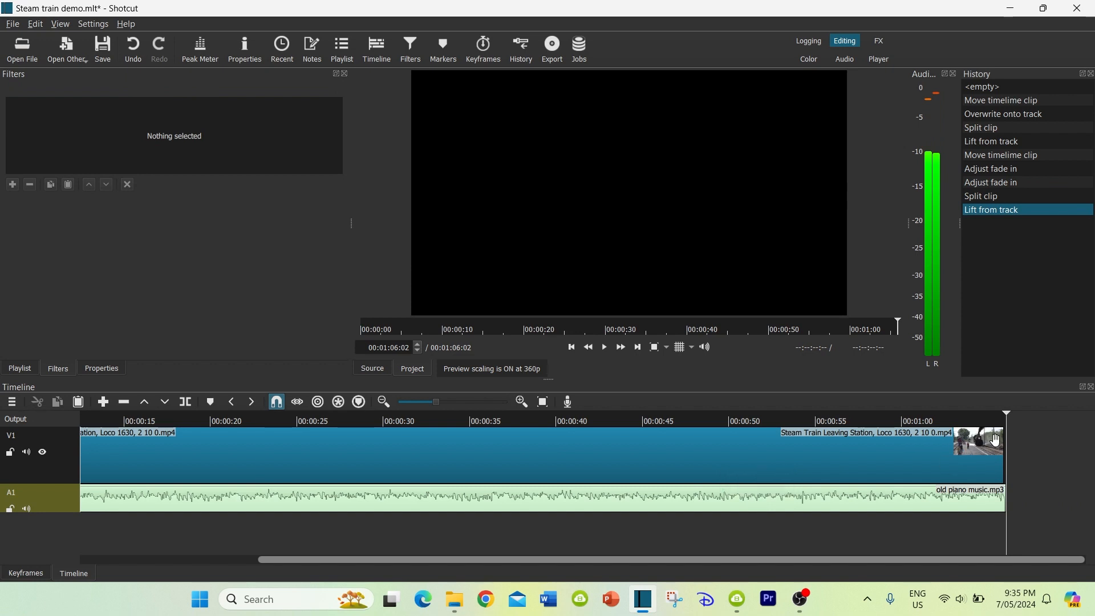
# Add a fade-out to the end of the train clip and a shorter one to the piano music, and save the project
pyautogui.moveTo(998, 435); pyautogui.dragTo(930, 464)
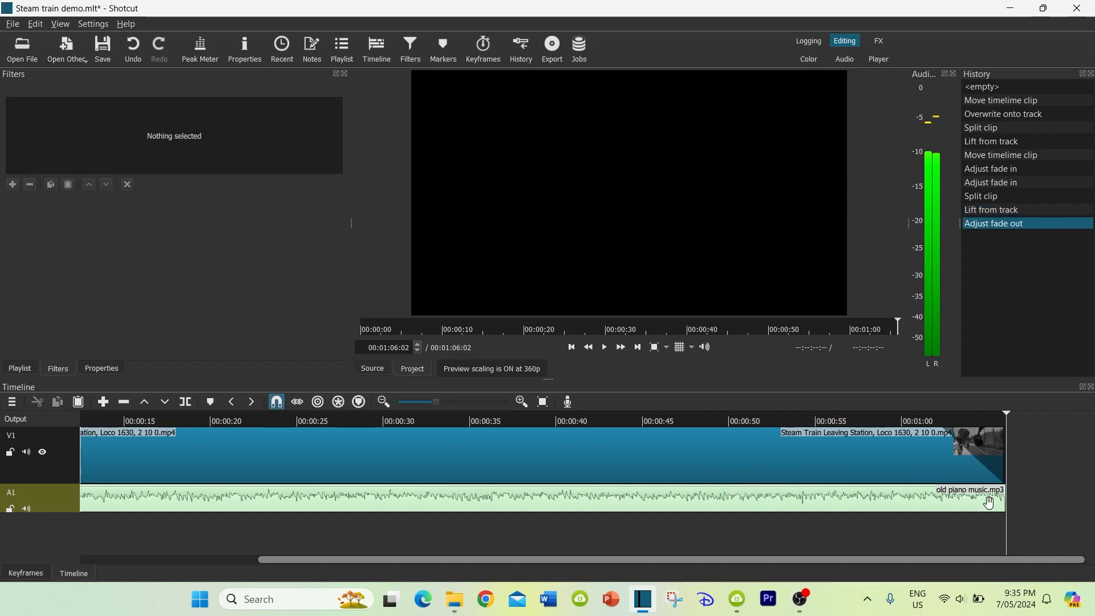
pyautogui.moveTo(1001, 493); pyautogui.dragTo(982, 494)
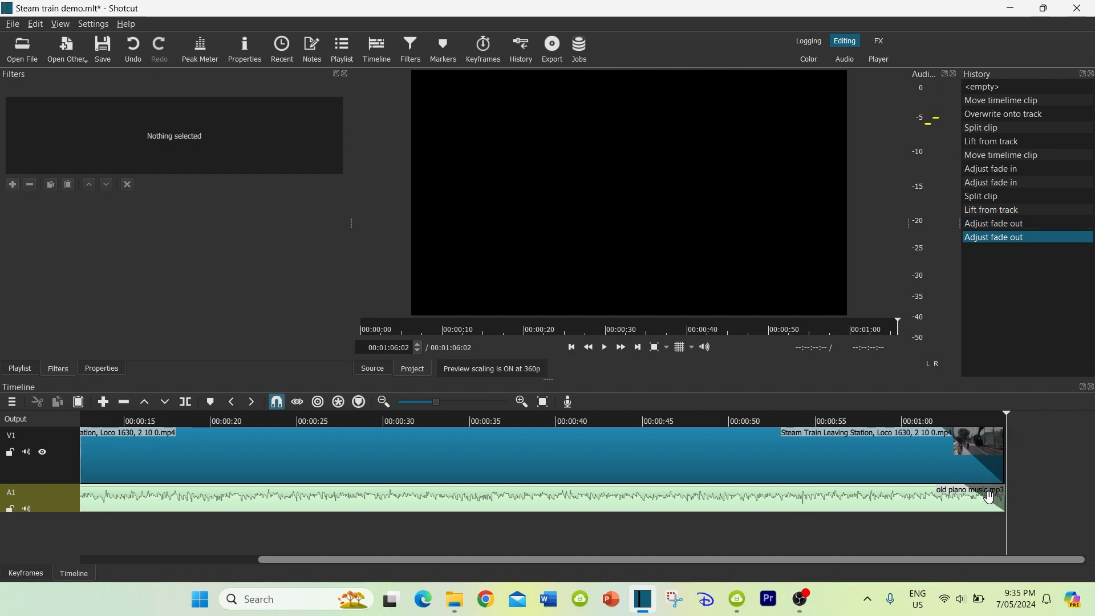
pyautogui.click(103, 47)
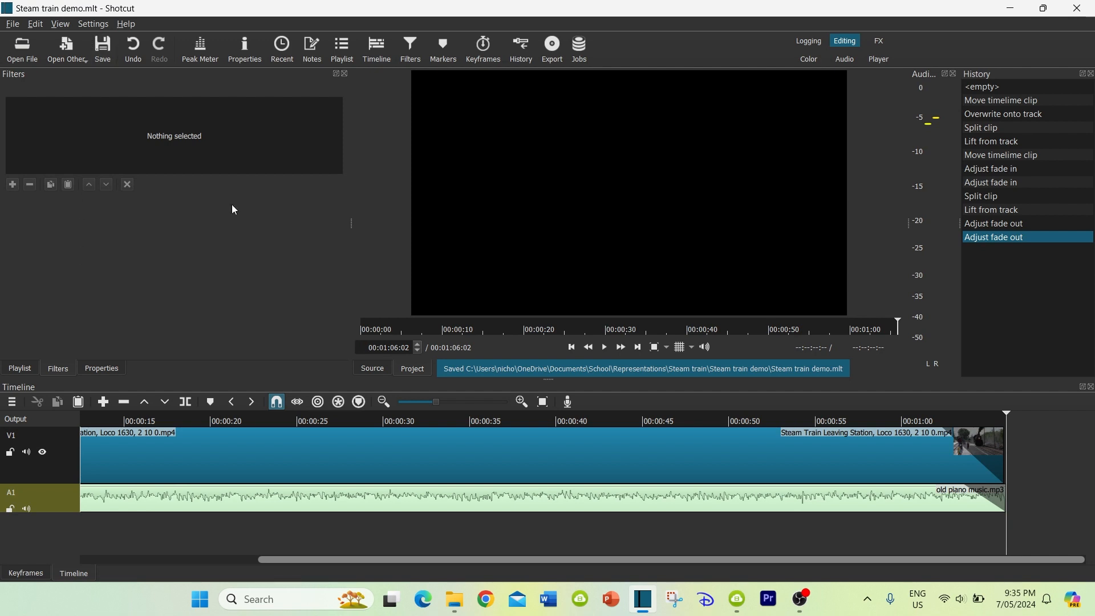
# Export the timeline with the default export settings as an mp4 file named Steam train demo in the Steam train folder
pyautogui.click(553, 51)
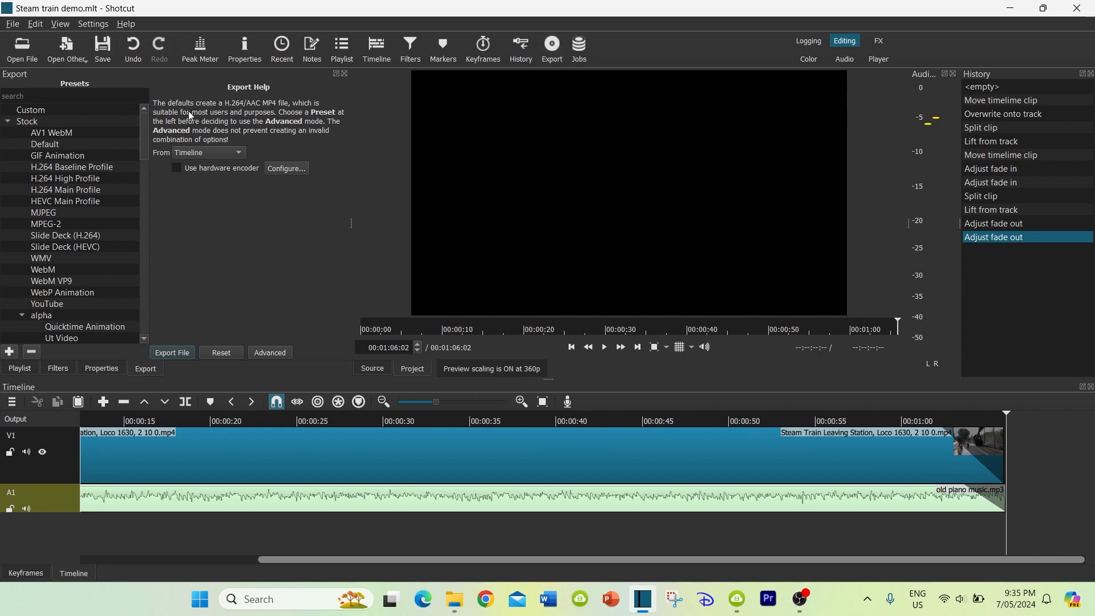
pyautogui.click(175, 349)
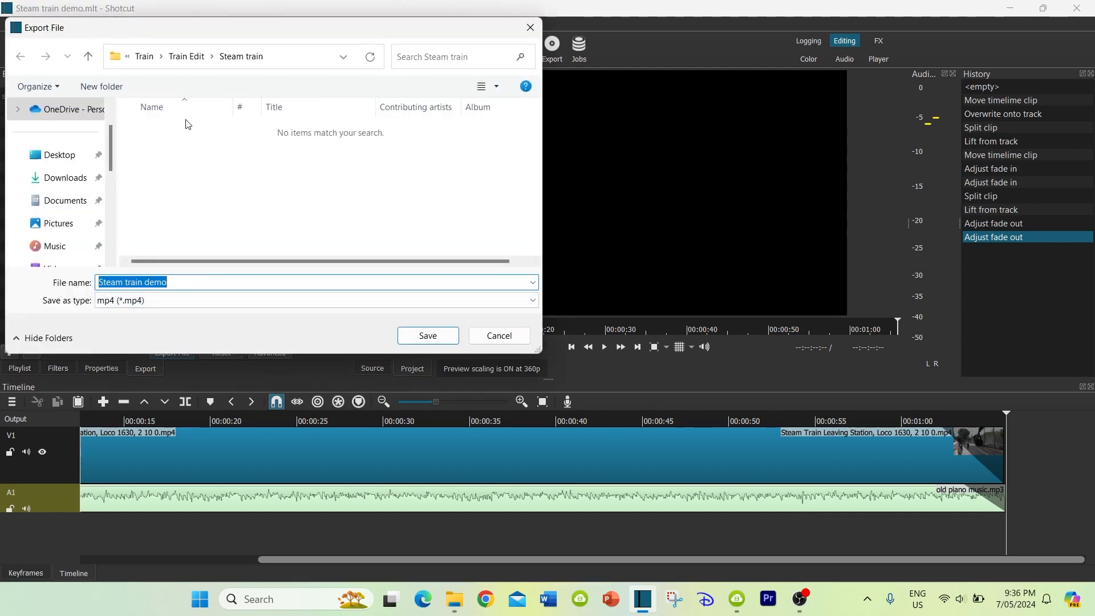
pyautogui.click(427, 338)
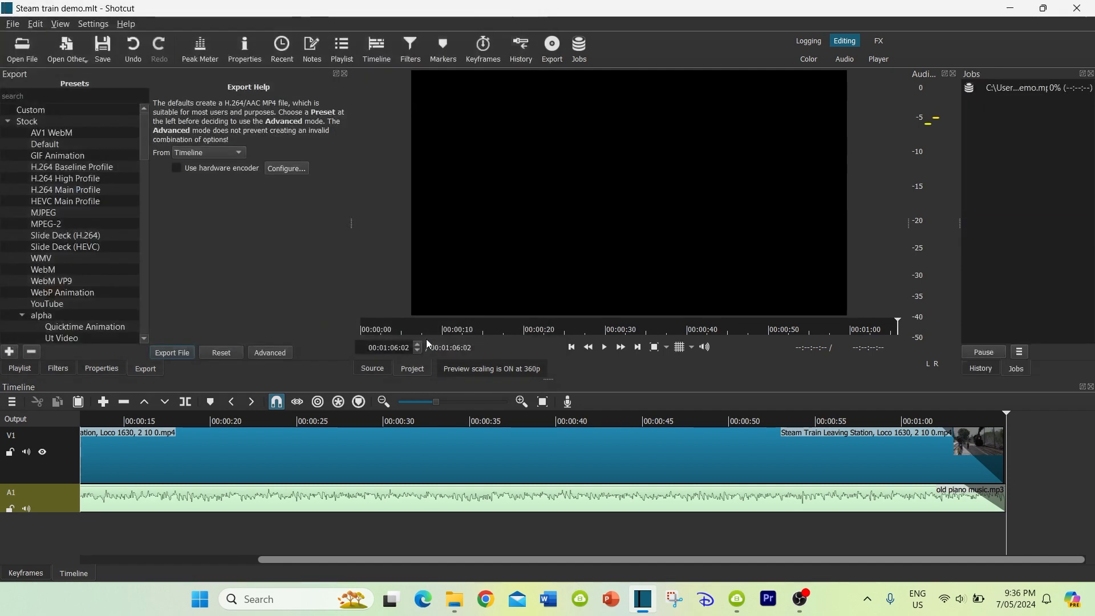